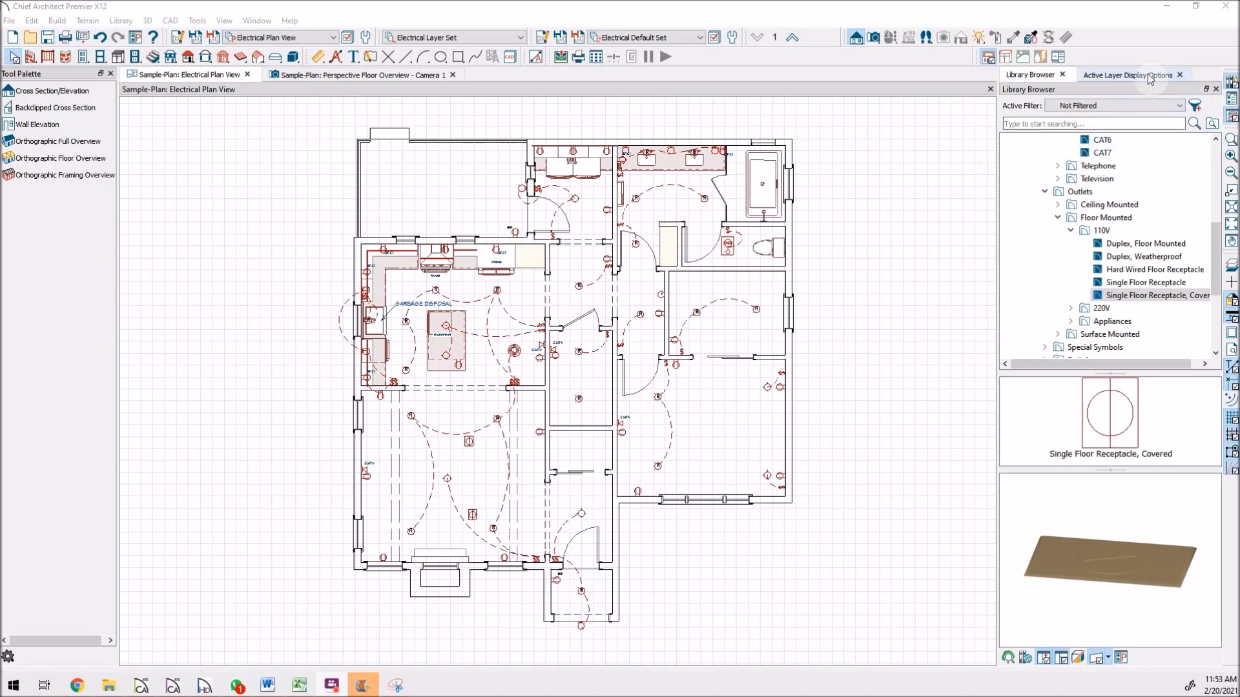
Step: Create a new saved plan view named "Reflected Ceiling Plan" in the project's Plan Views
left_click(1231, 97)
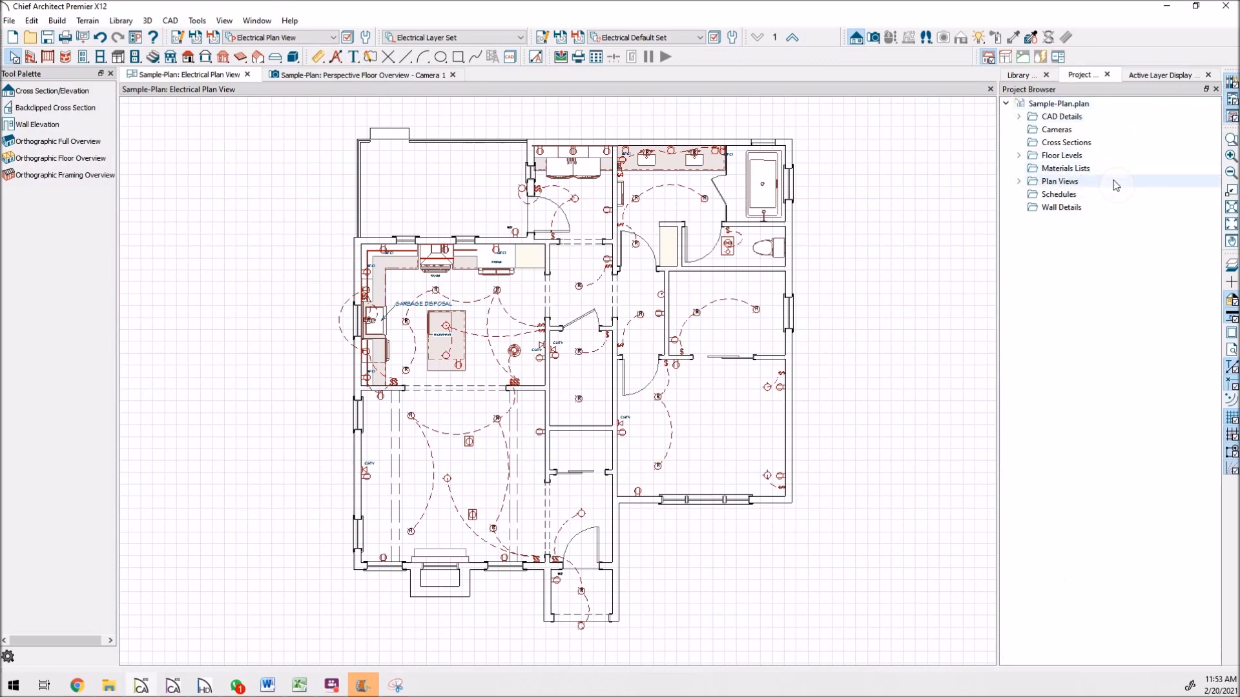
left_click(1019, 183)
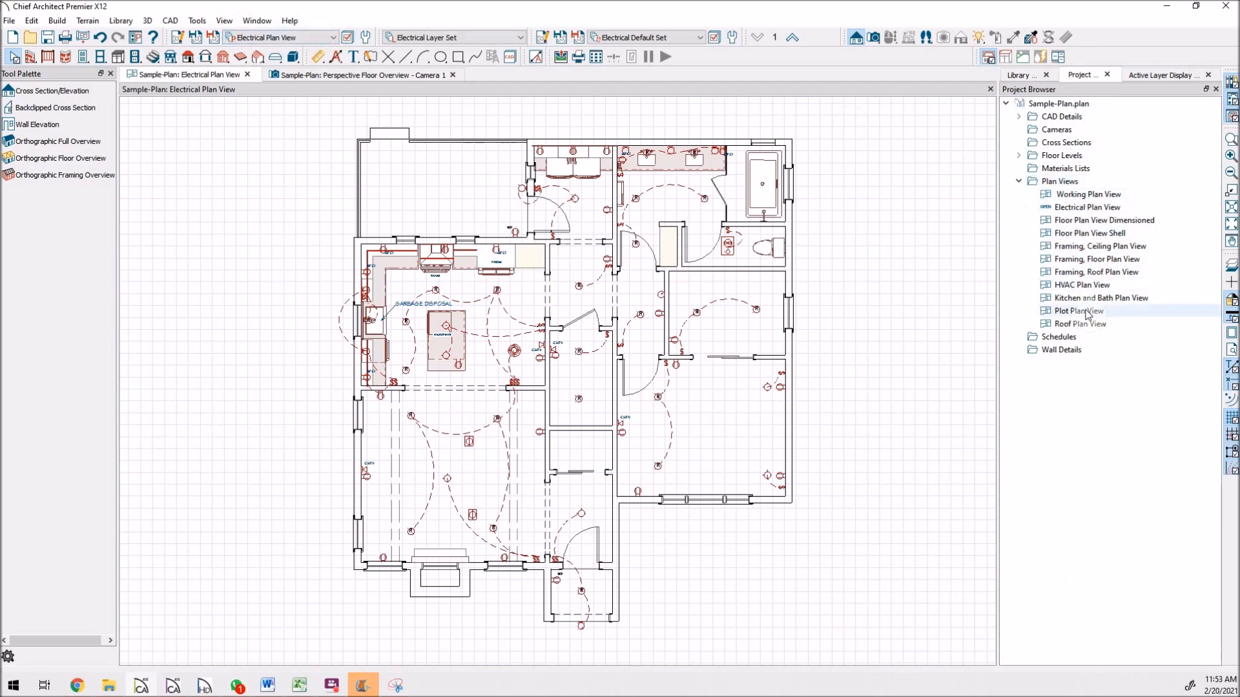
right_click(1072, 187)
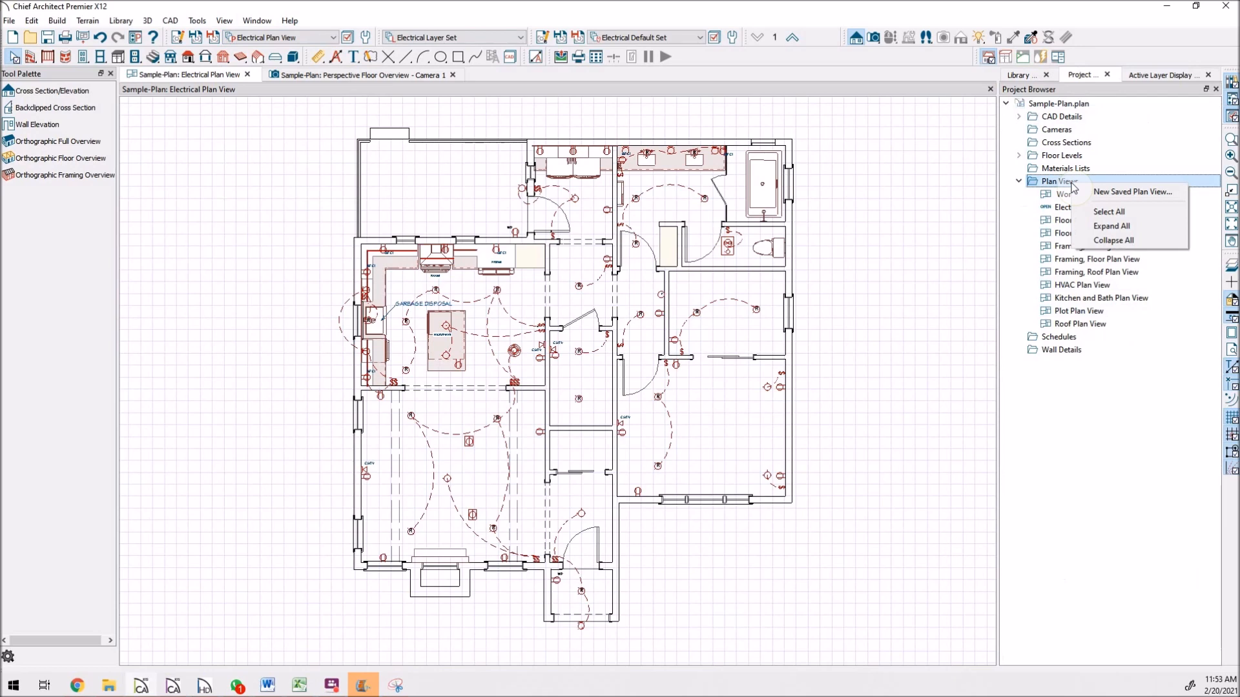
left_click(1131, 192)
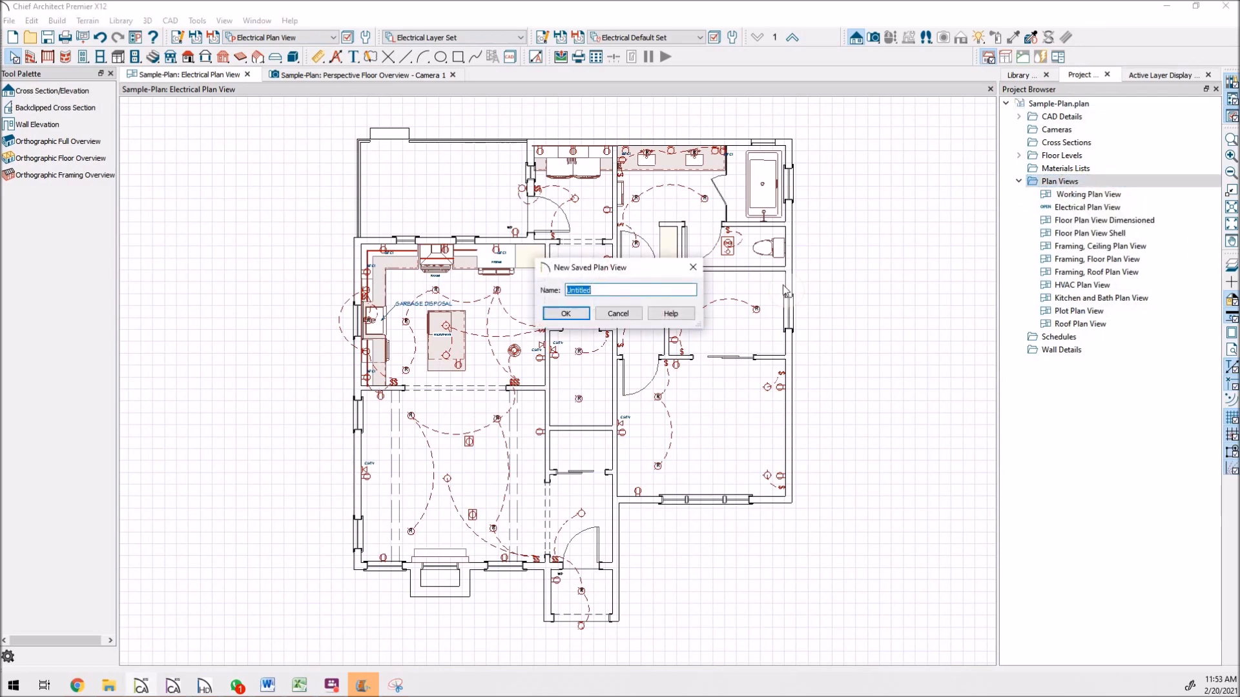
type("Reflected Ceiling Plan")
left_click(563, 314)
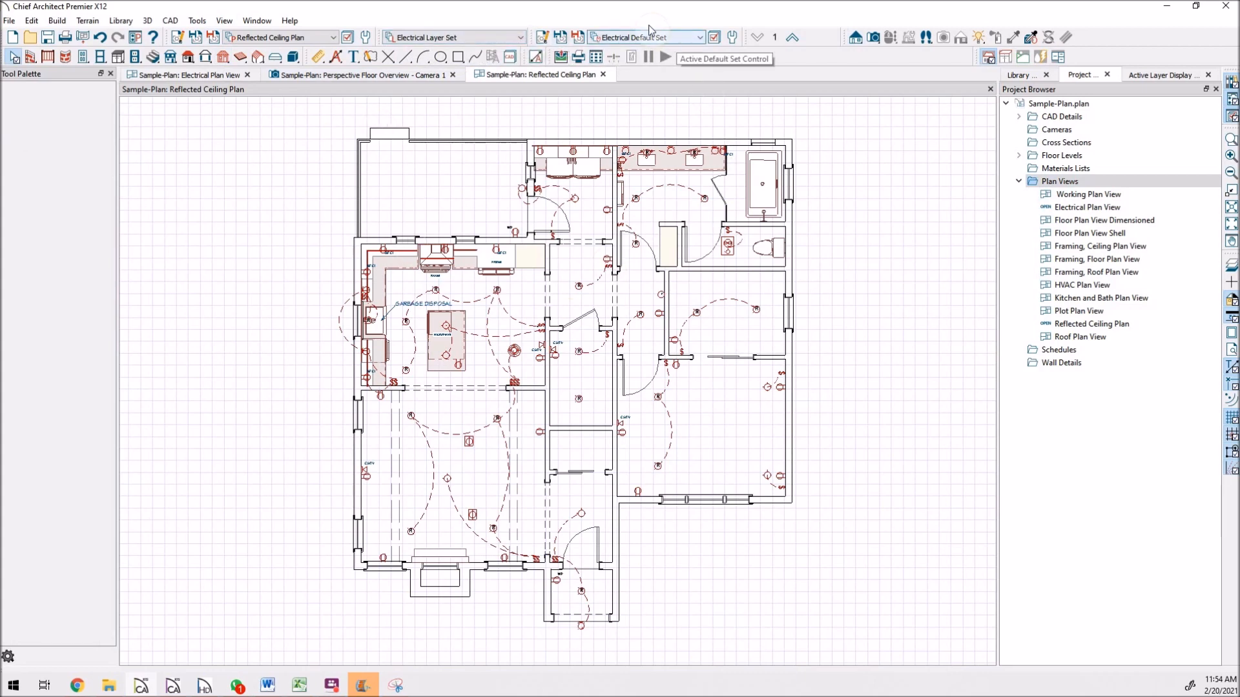
Step: Copy the Electrical Layer Set as a new layer set named "Reflected Ceiling Layer Set" and apply it to the view
left_click(521, 39)
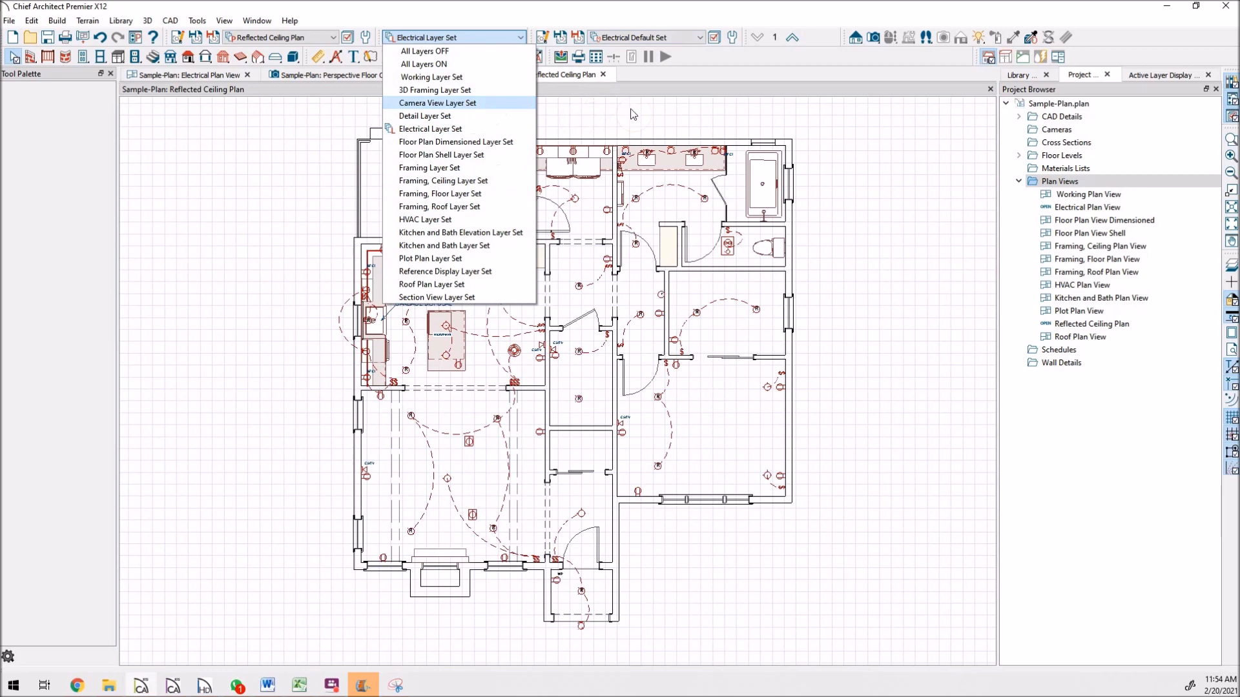
left_click(793, 121)
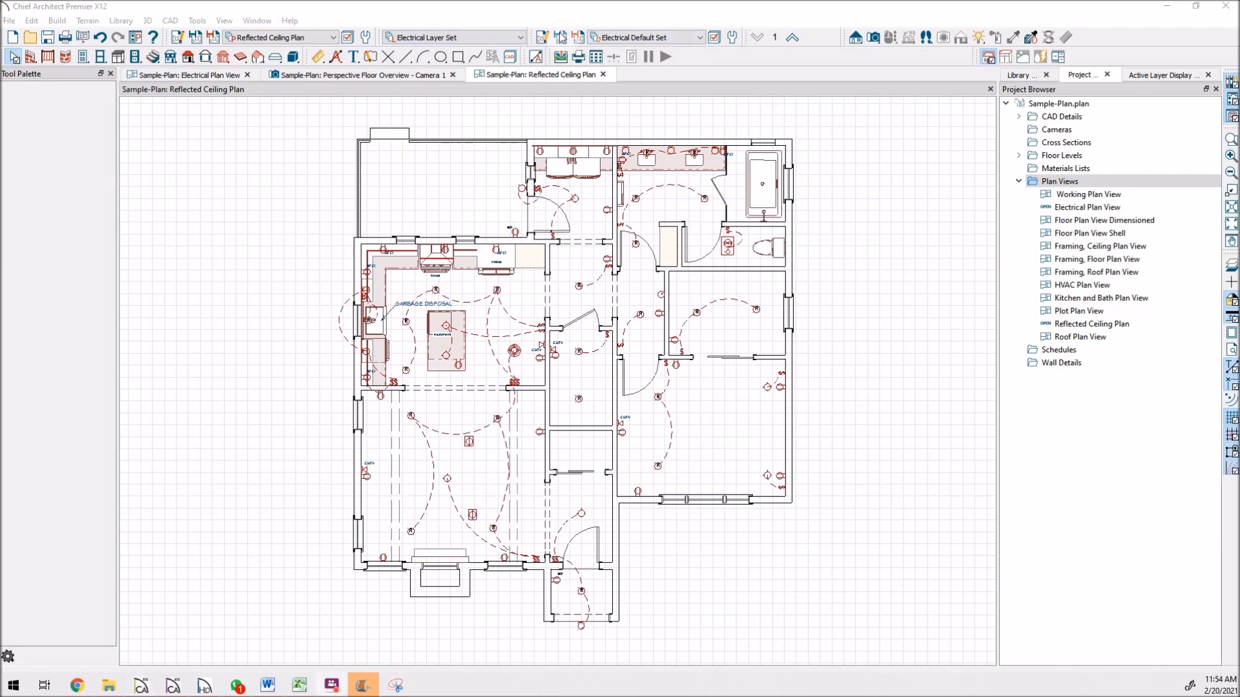
left_click(346, 38)
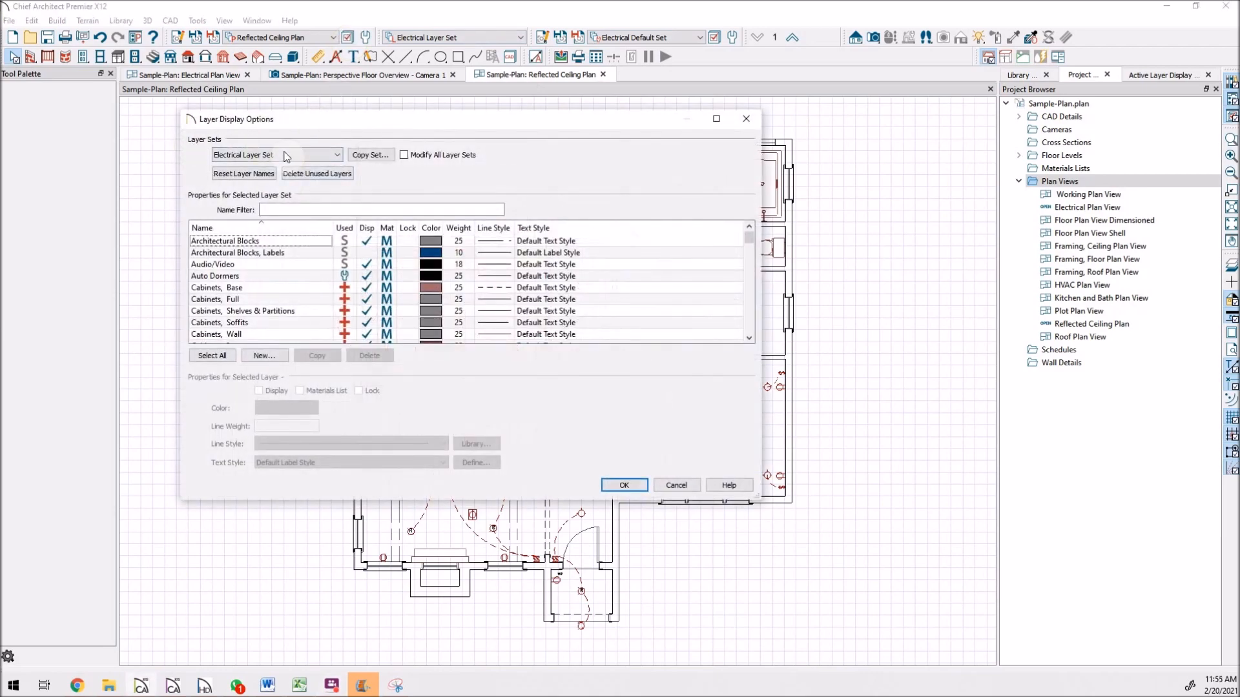
left_click(338, 156)
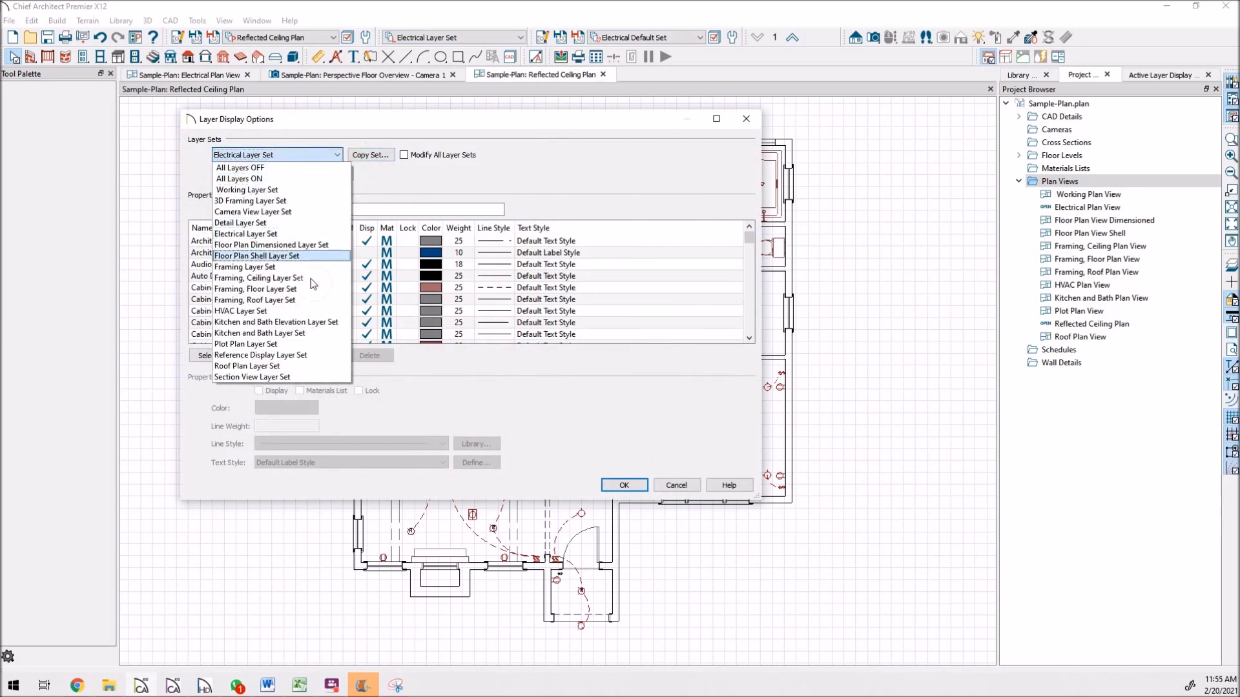
left_click(407, 139)
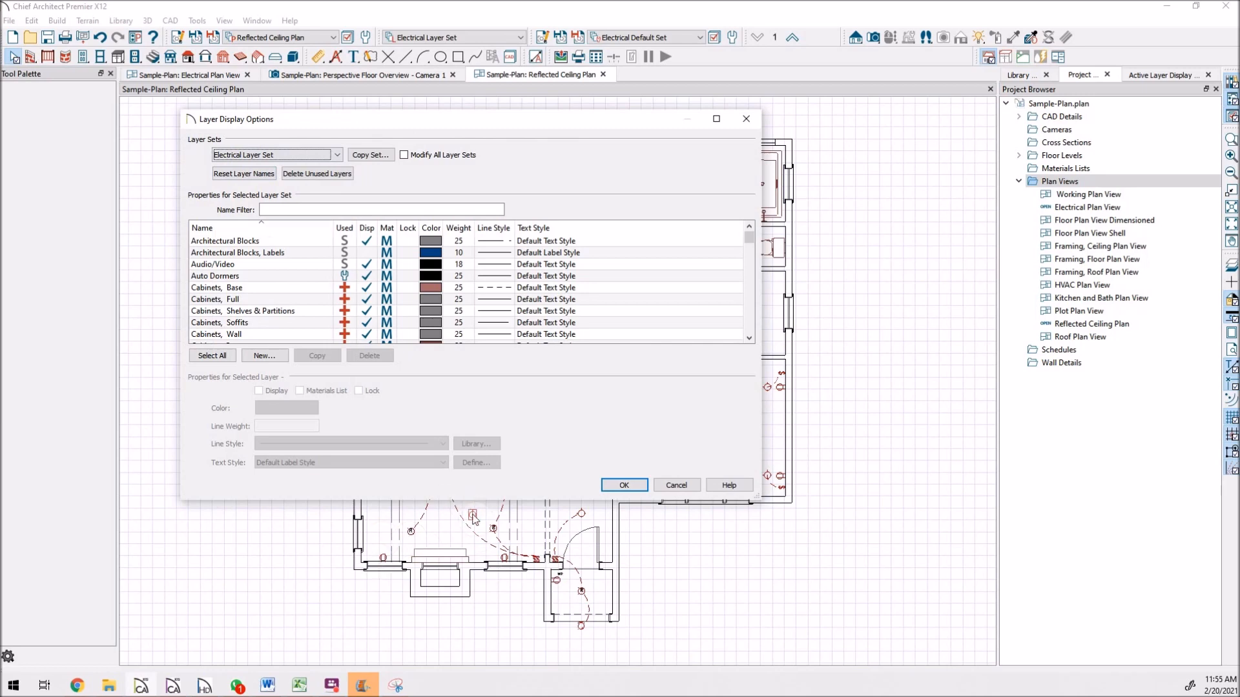
left_click(380, 155)
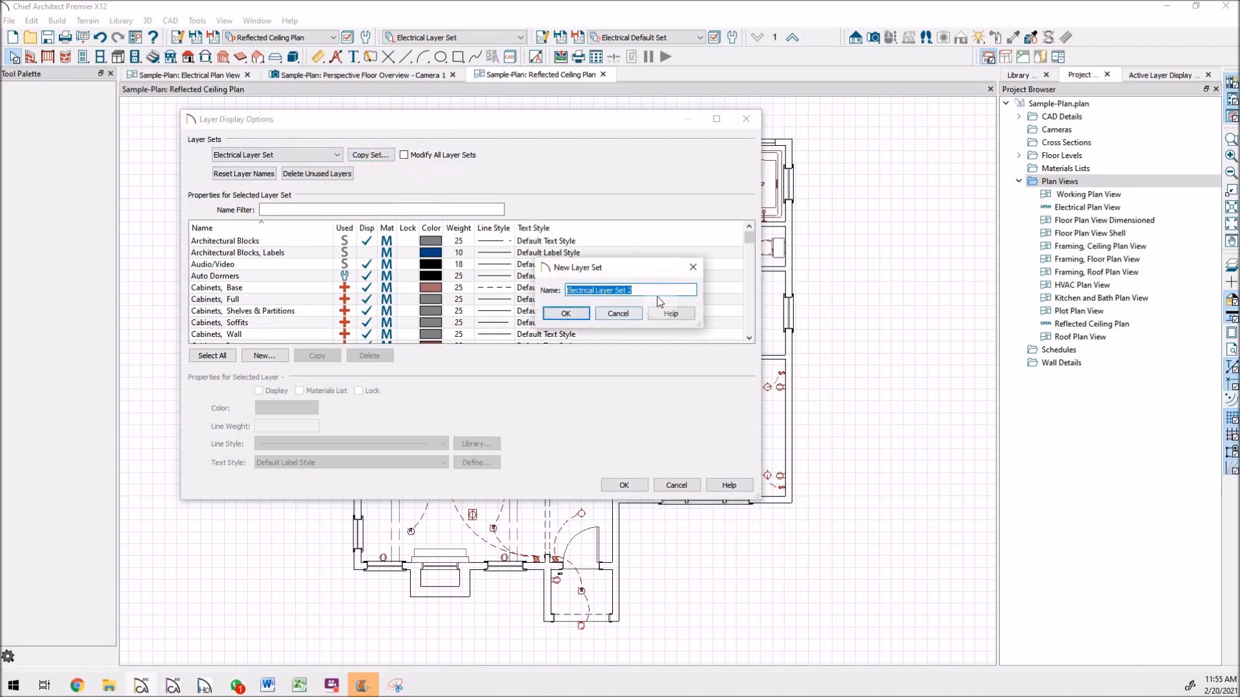
type("Ref")
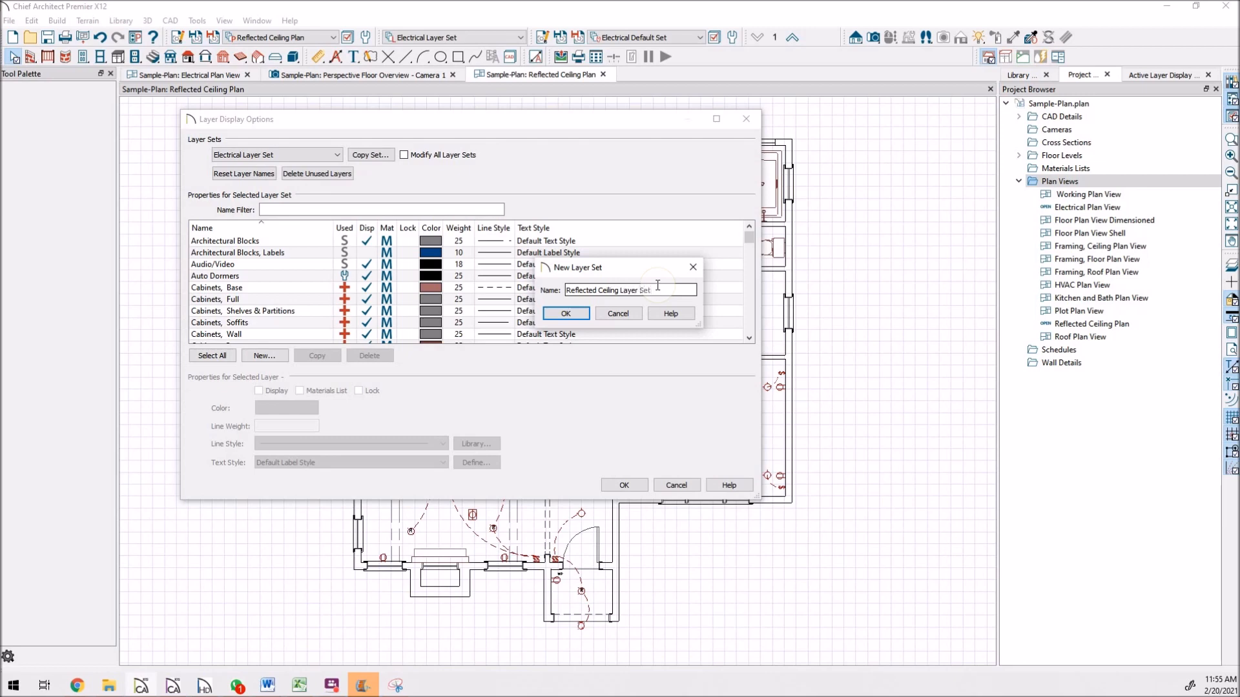
left_click(579, 313)
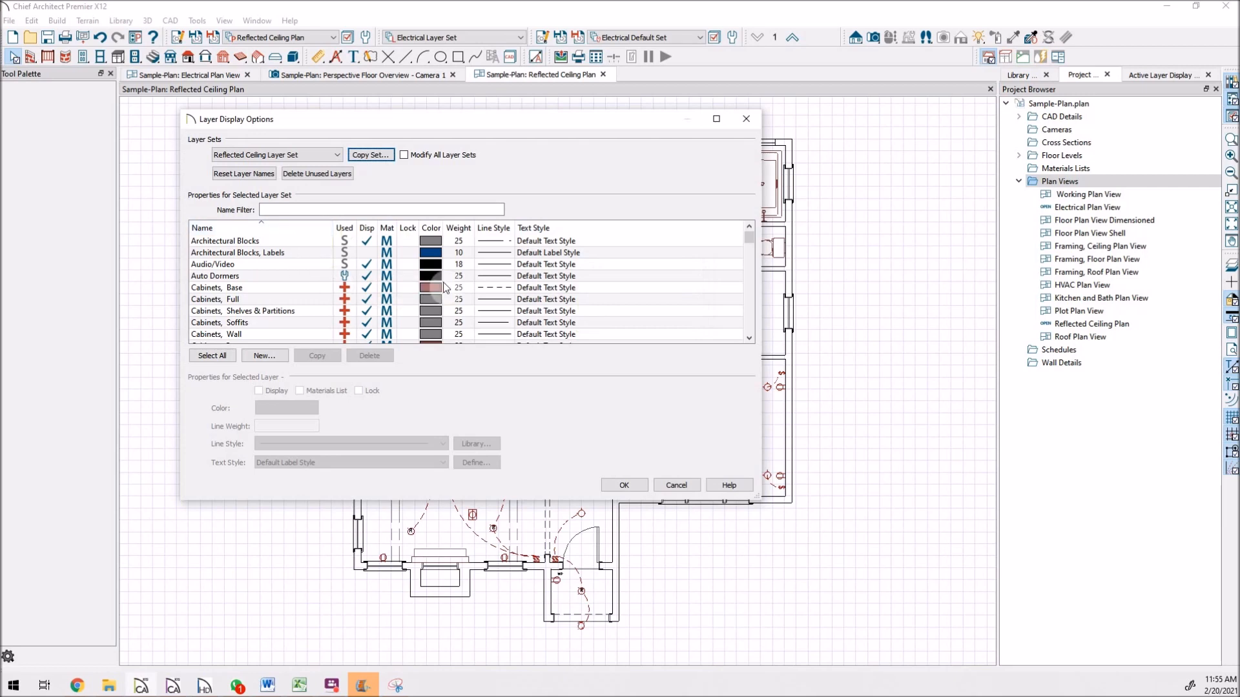
left_click(635, 487)
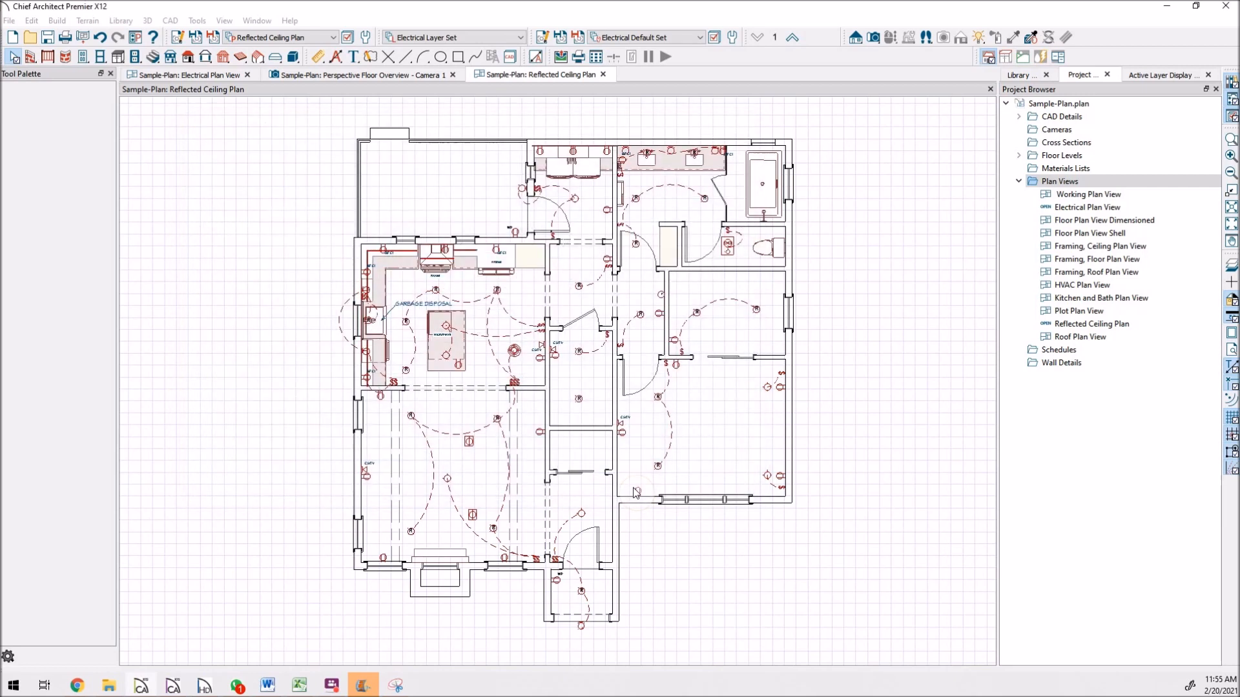
Step: Hide the wiring arcs in the active layer set by turning off display of the "Electrical, Connections" layer
left_click(1166, 75)
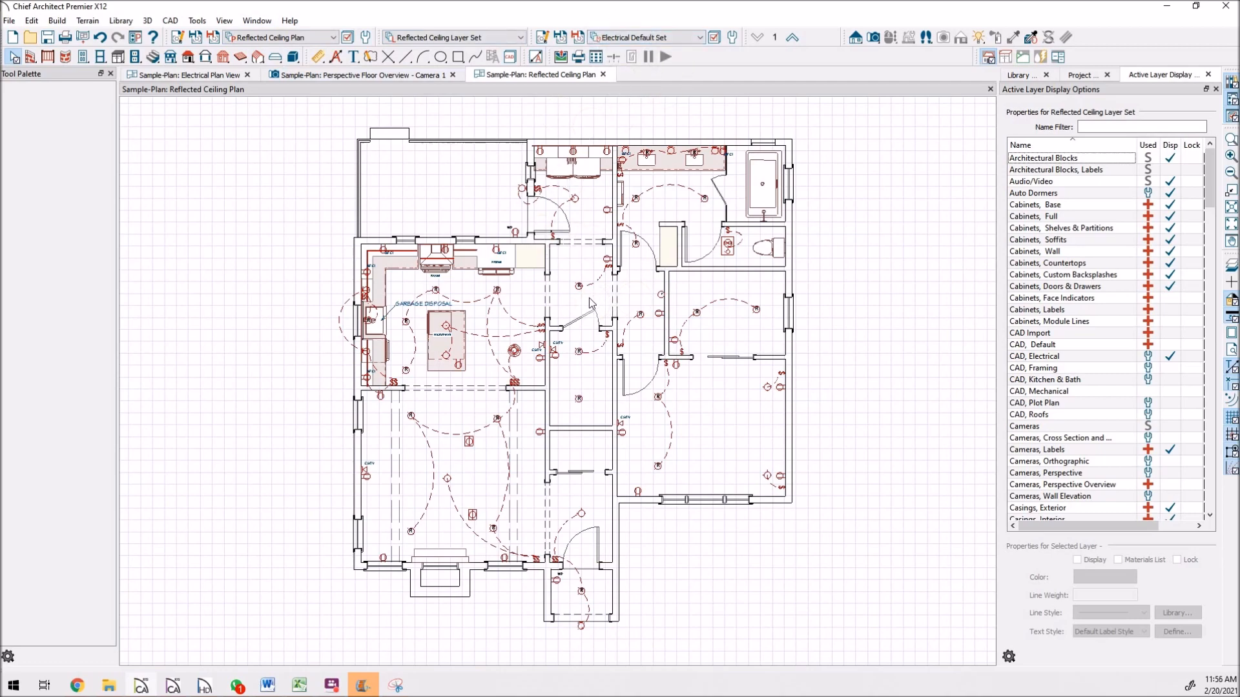
scroll(590, 302, "up", 5)
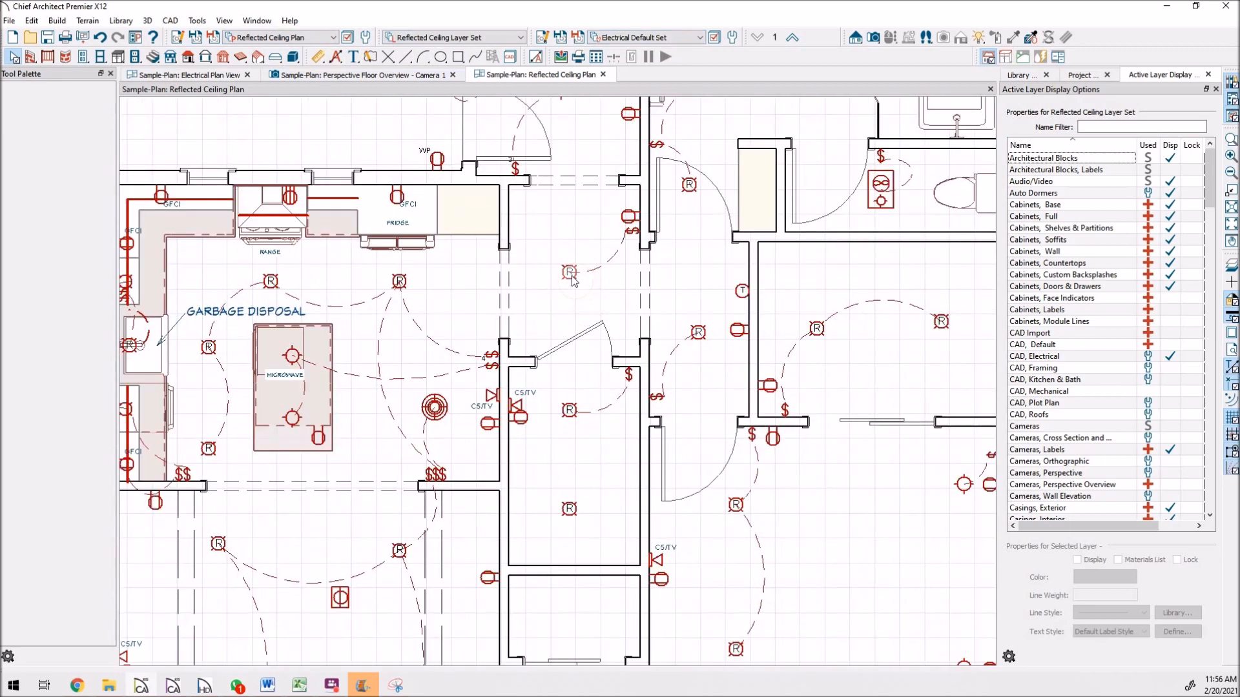
left_click(613, 263)
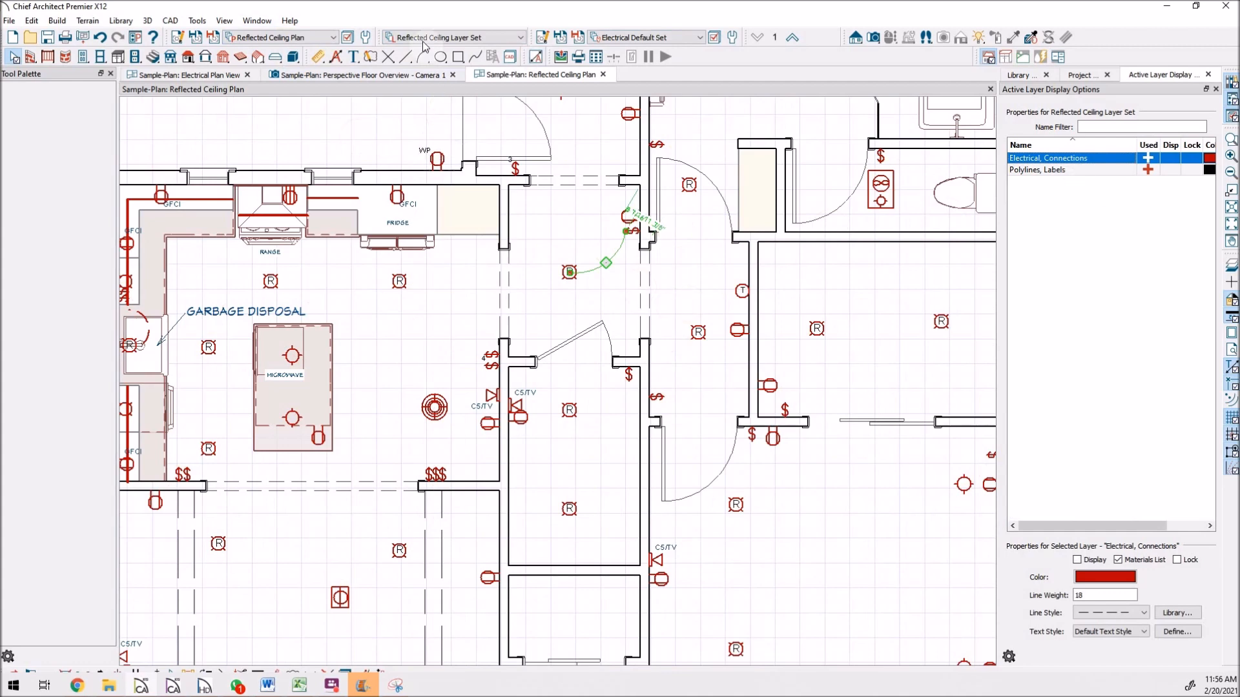
left_click(347, 40)
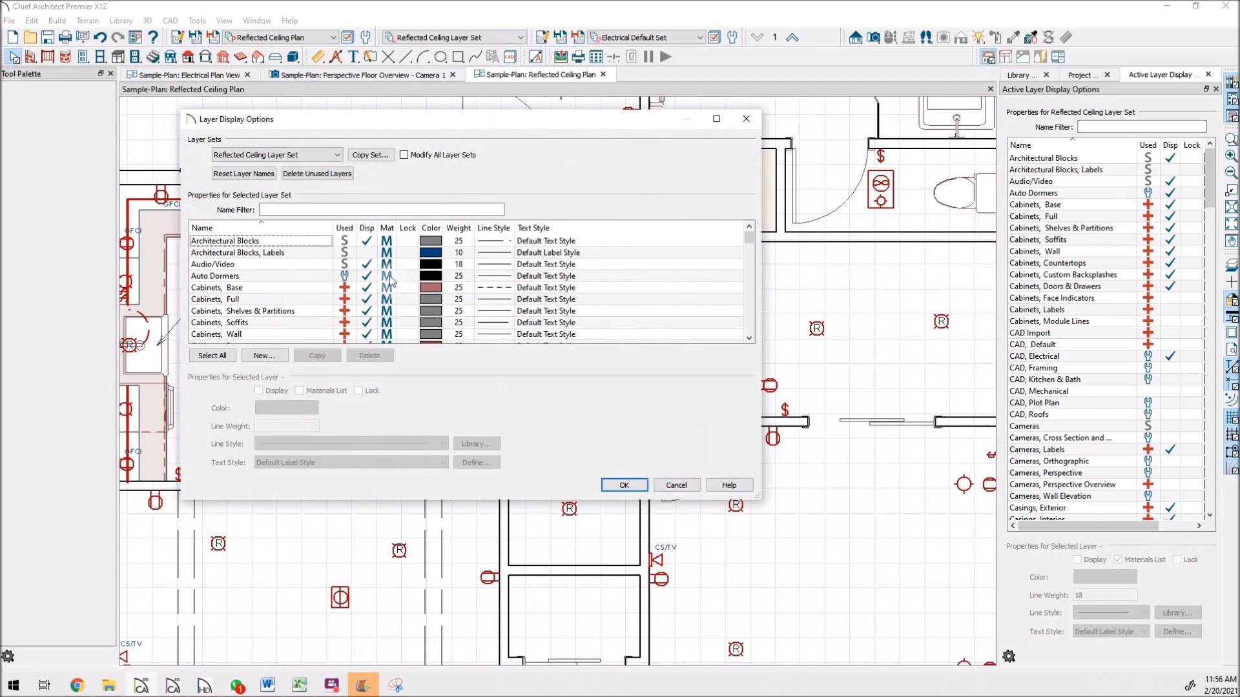
scroll(298, 257, "down", 4)
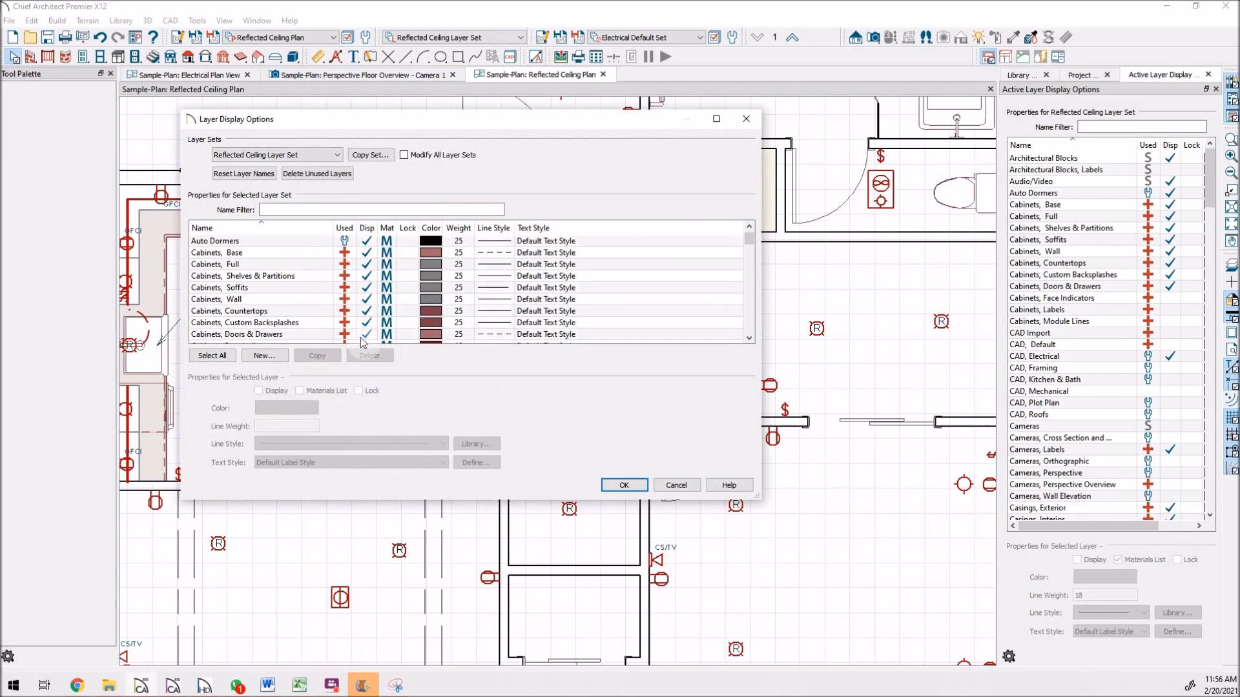
scroll(365, 331, "down", 1)
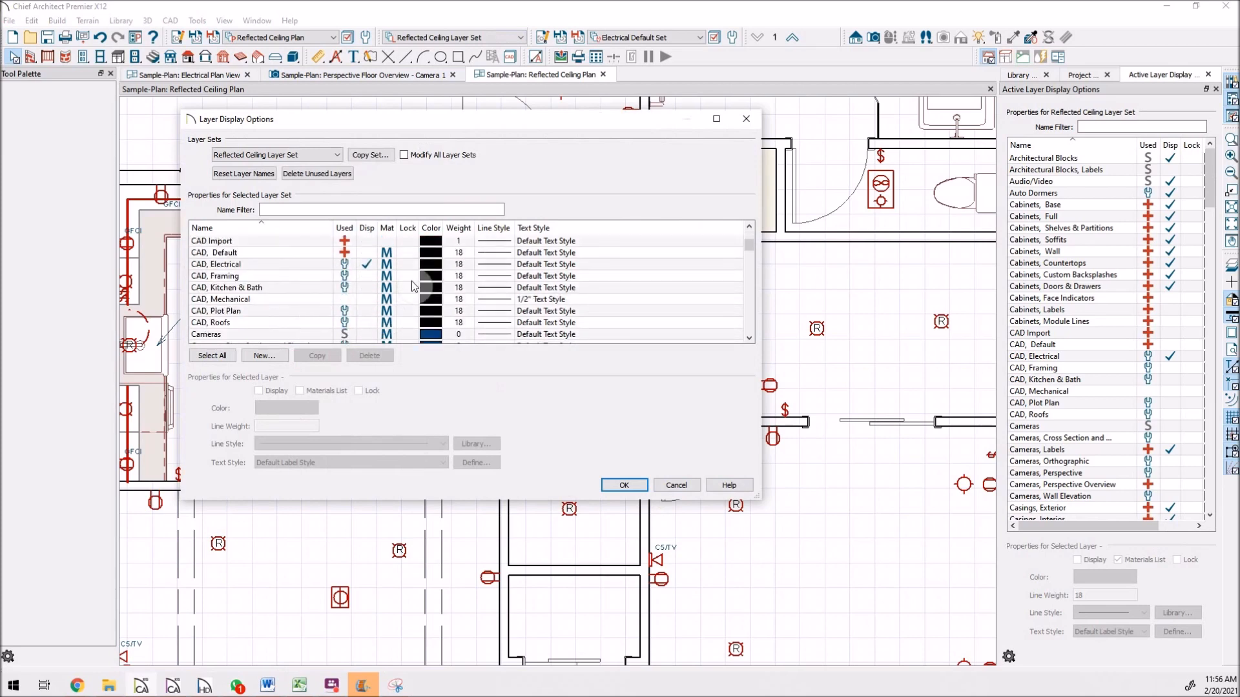
left_click(624, 485)
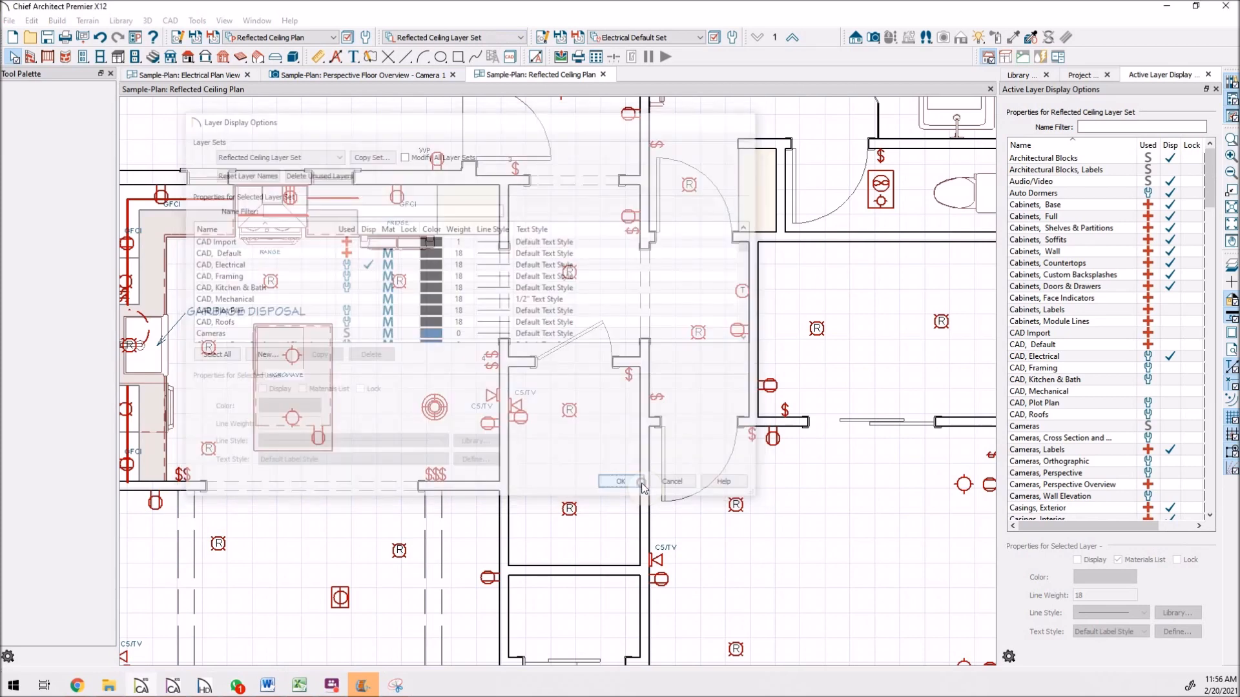
Step: Turn off display of the Electrical layer and turn on display of the Ceiling Planes layer
left_click(699, 332)
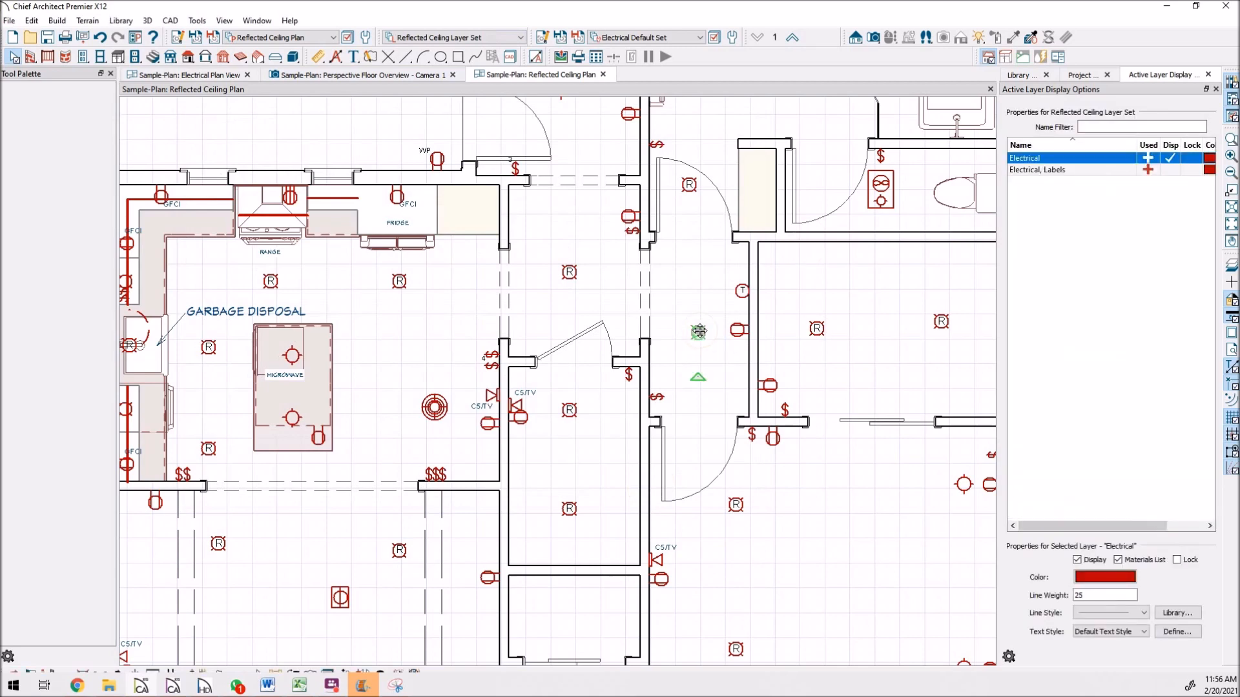
left_click(1169, 159)
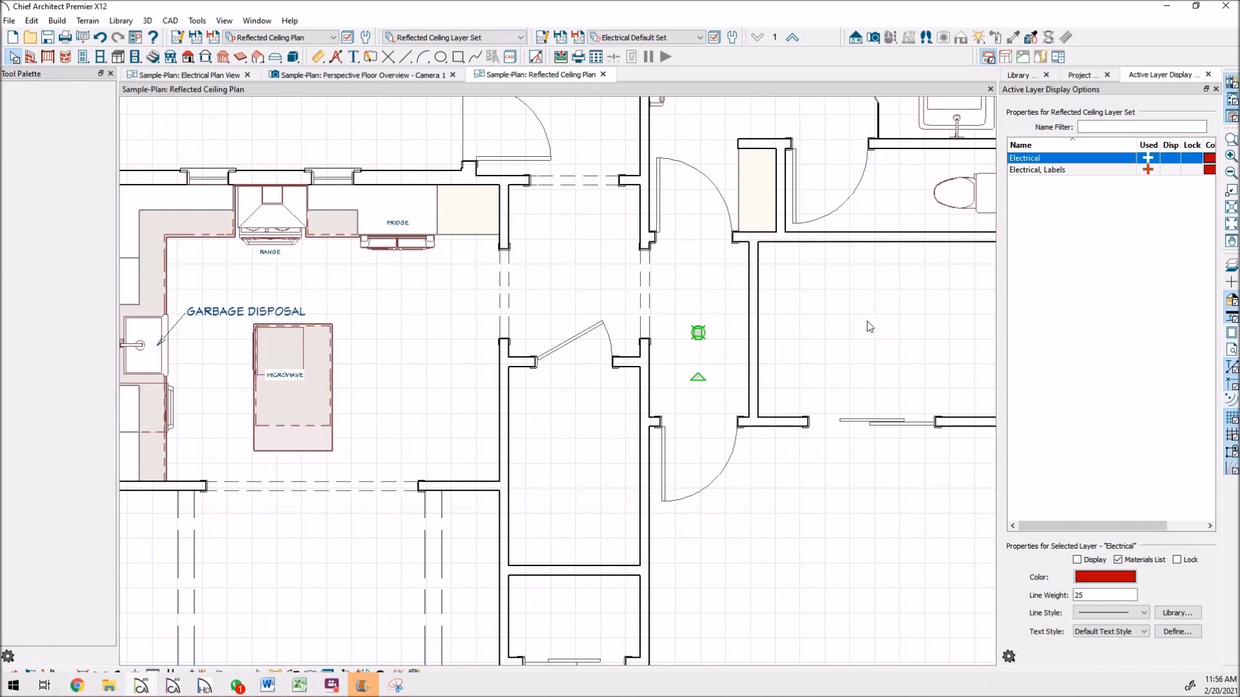
scroll(564, 213, "down", 5)
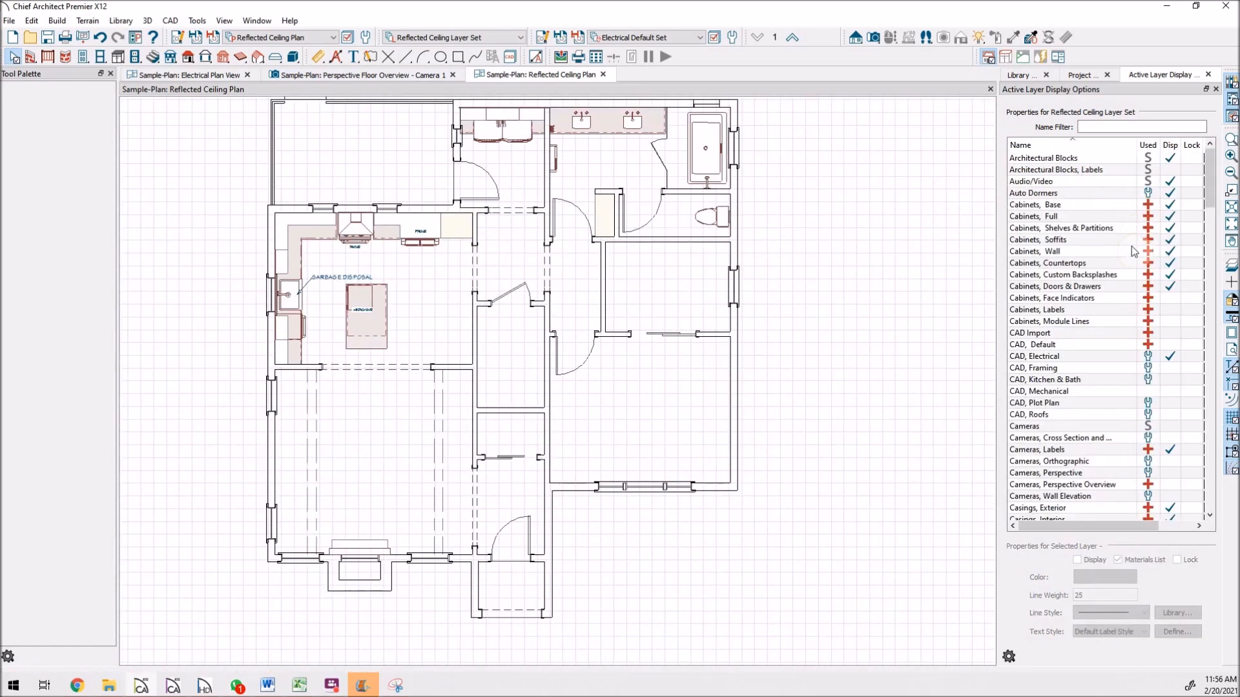
scroll(1123, 279, "down", 5)
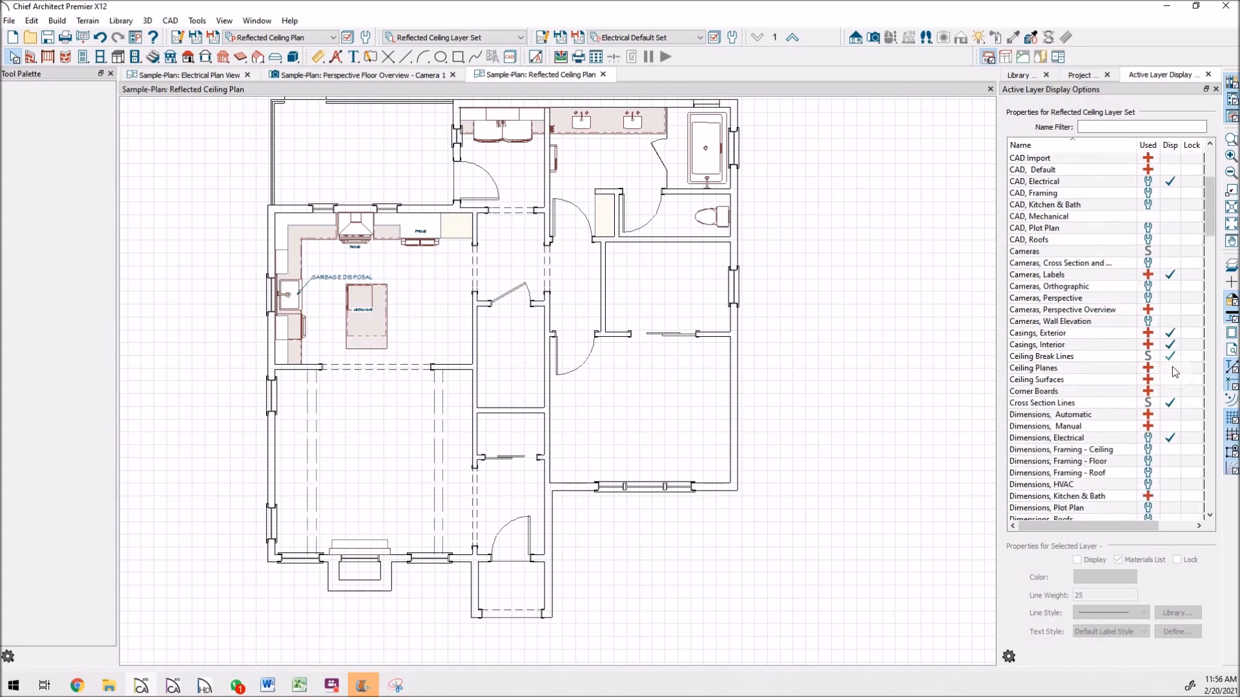
left_click(1172, 368)
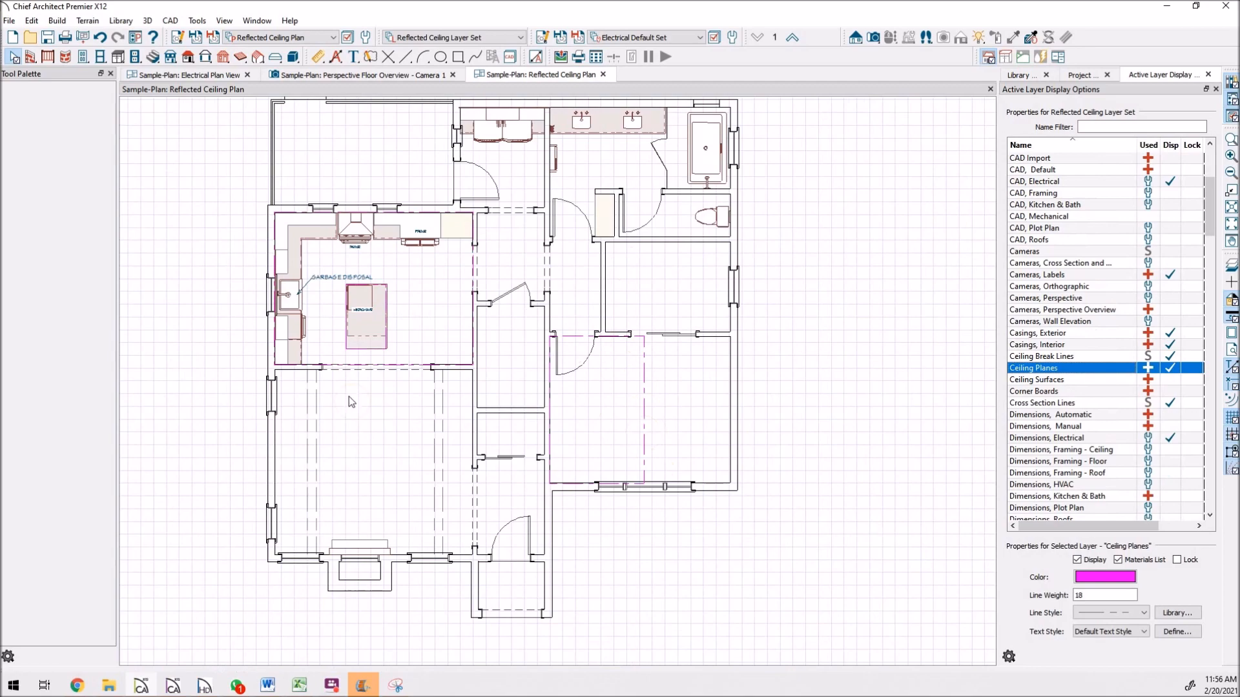
Step: Hide the kitchen base cabinets by turning off the "Cabinets, Base", "Cabinets, Countertops" and "Cabinets, Doors & Drawers" layers
scroll(288, 270, "up", 1)
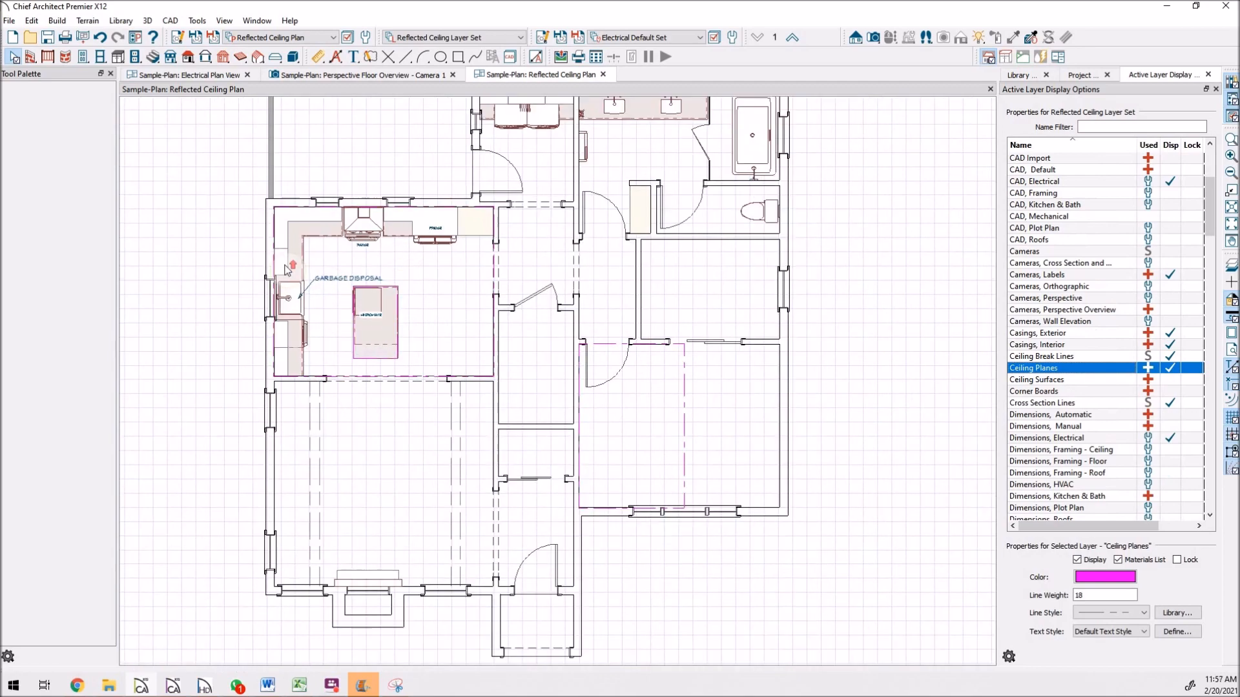
scroll(288, 270, "up", 2)
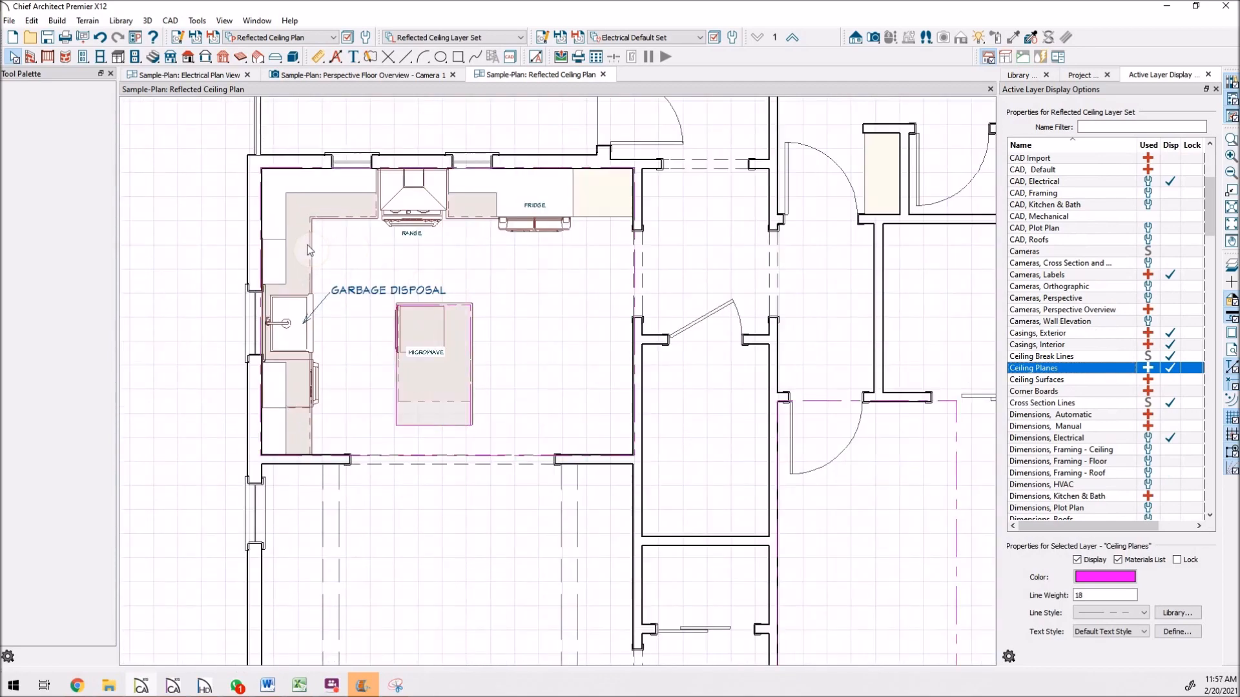
left_click(309, 250)
left_click(1171, 165)
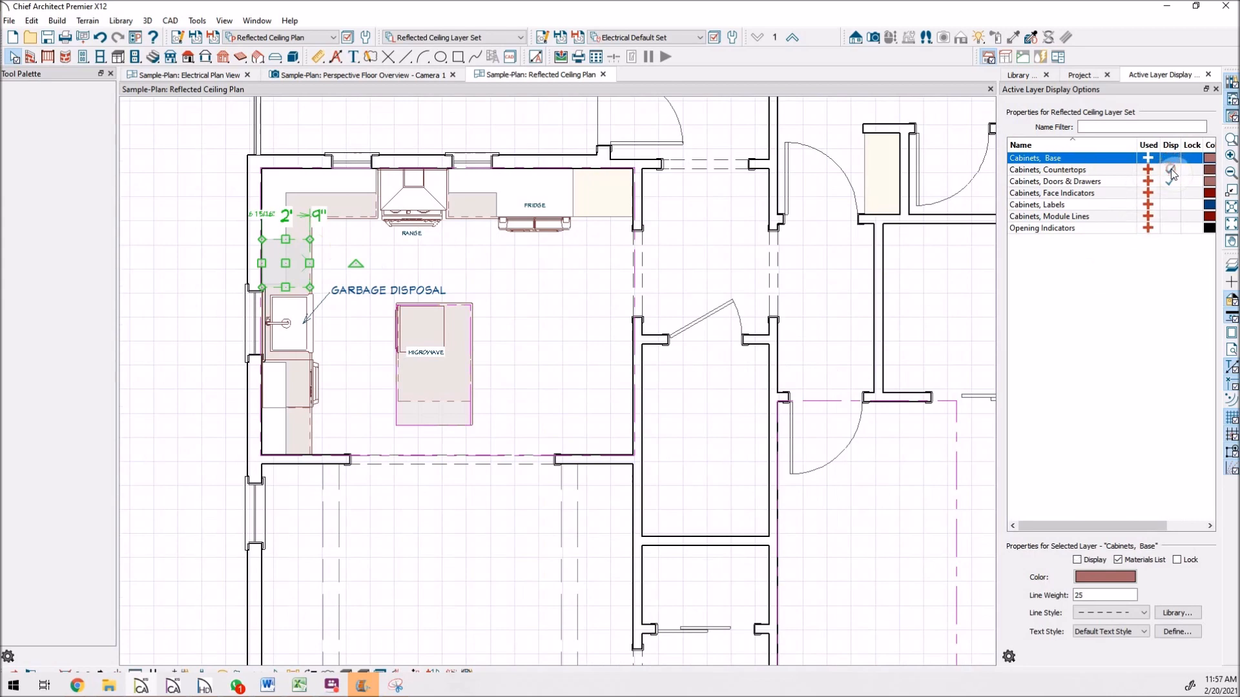
left_click(1170, 171)
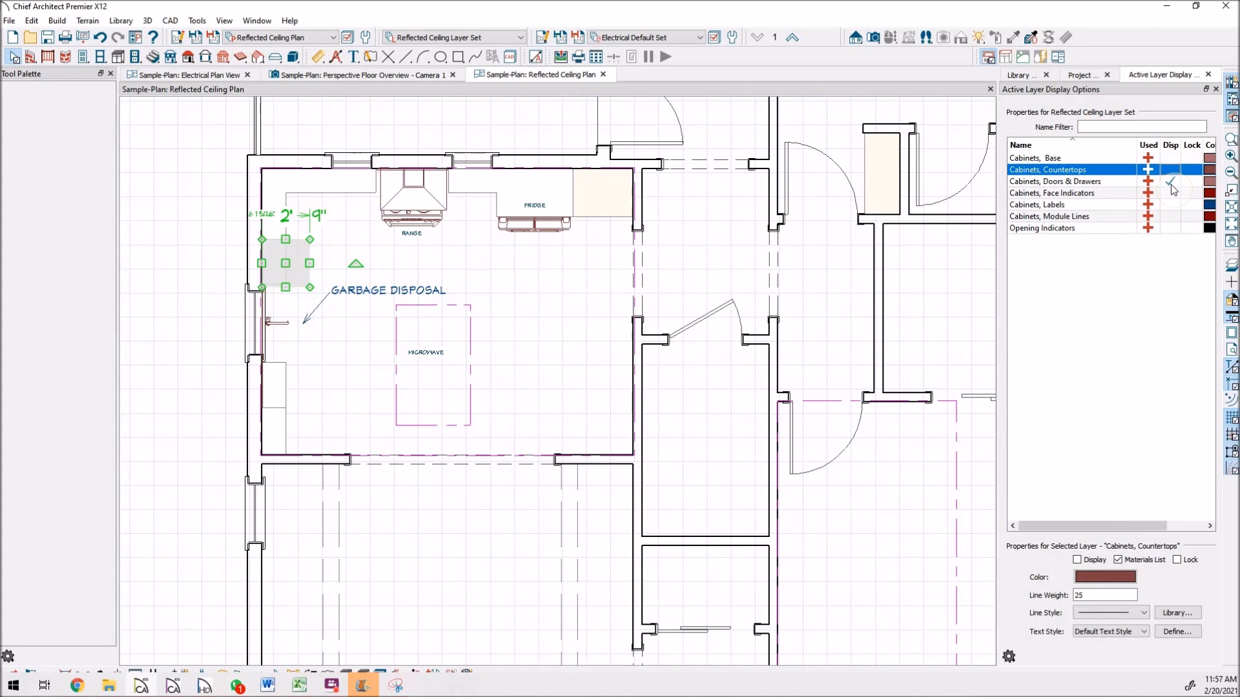
left_click(1171, 182)
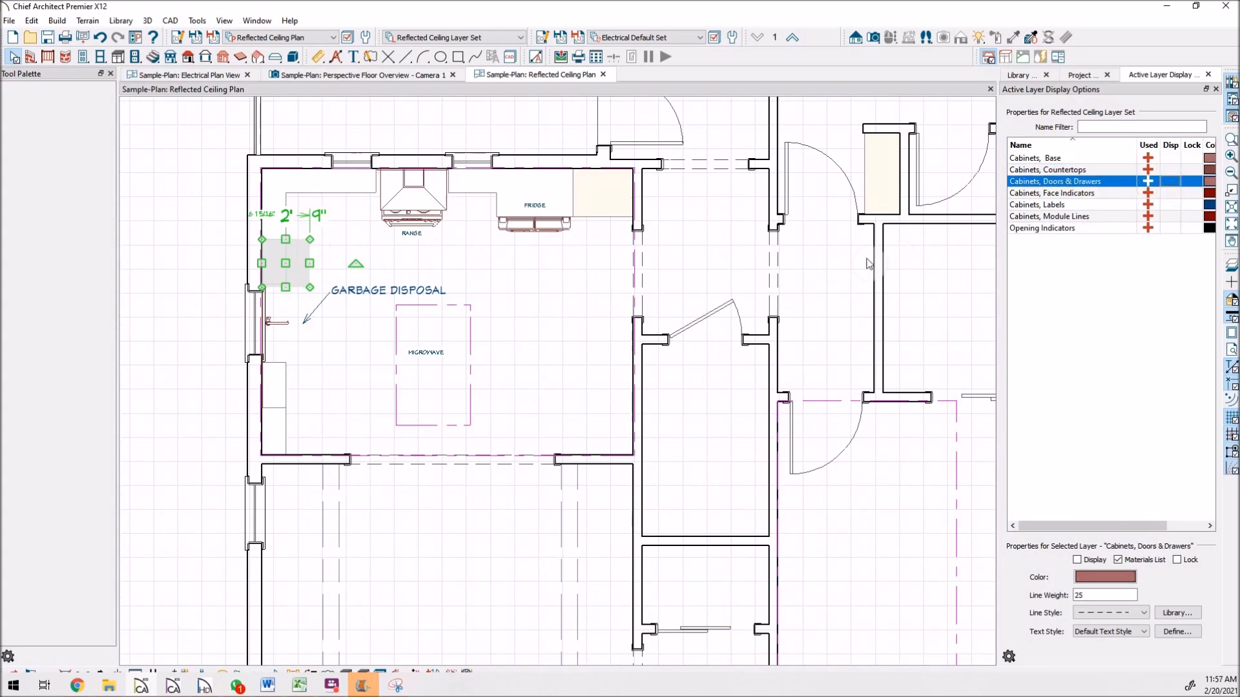
Step: Hide the full-height cabinet beside the fridge and the sink faucet by turning off the "Cabinets, Full" and "Fixtures, Interior" layers
left_click(591, 207)
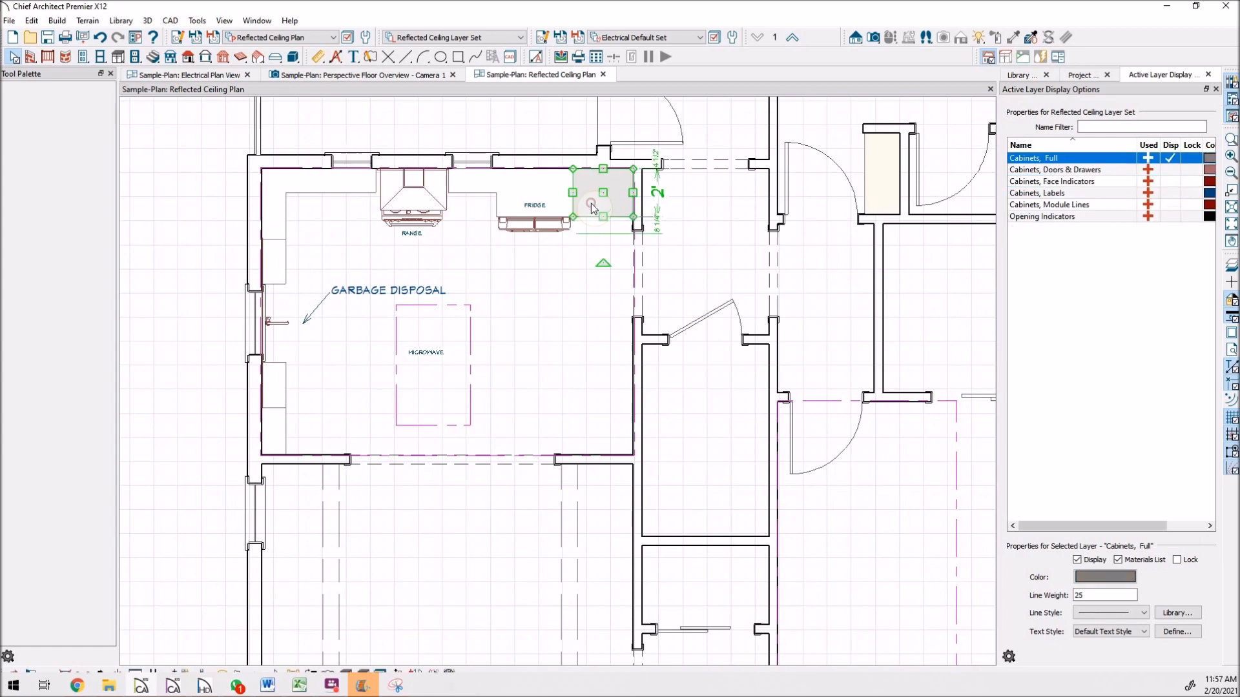
left_click(1170, 159)
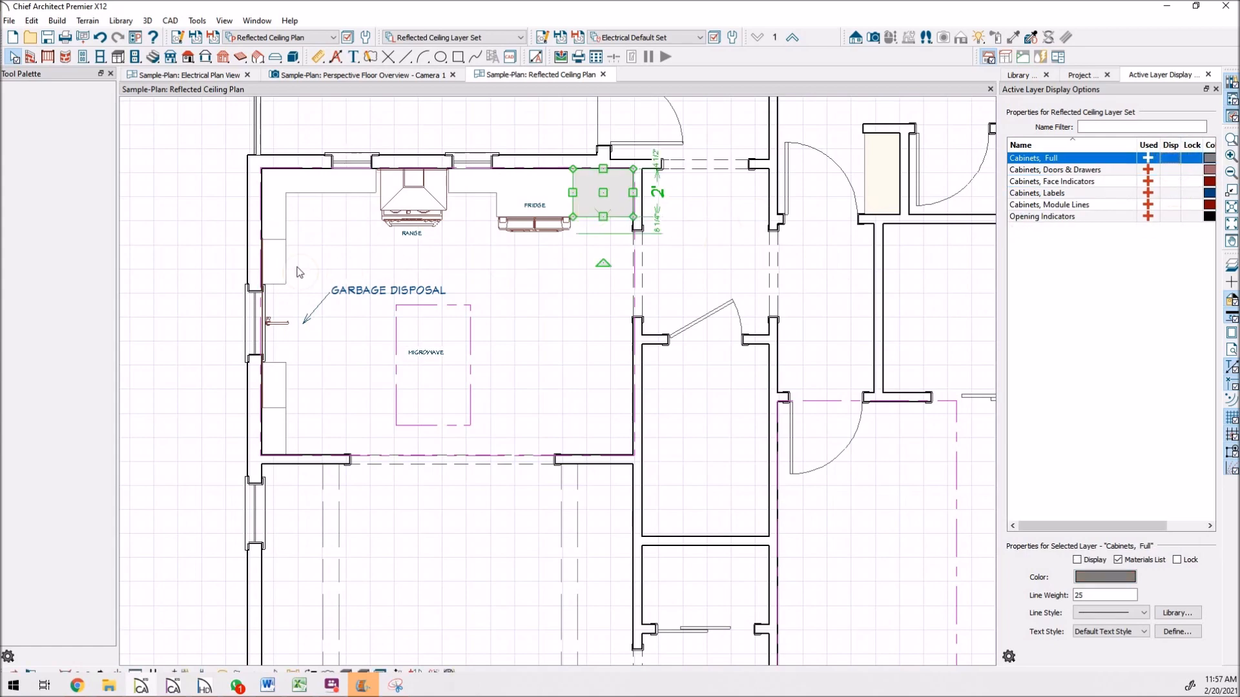
left_click(278, 321)
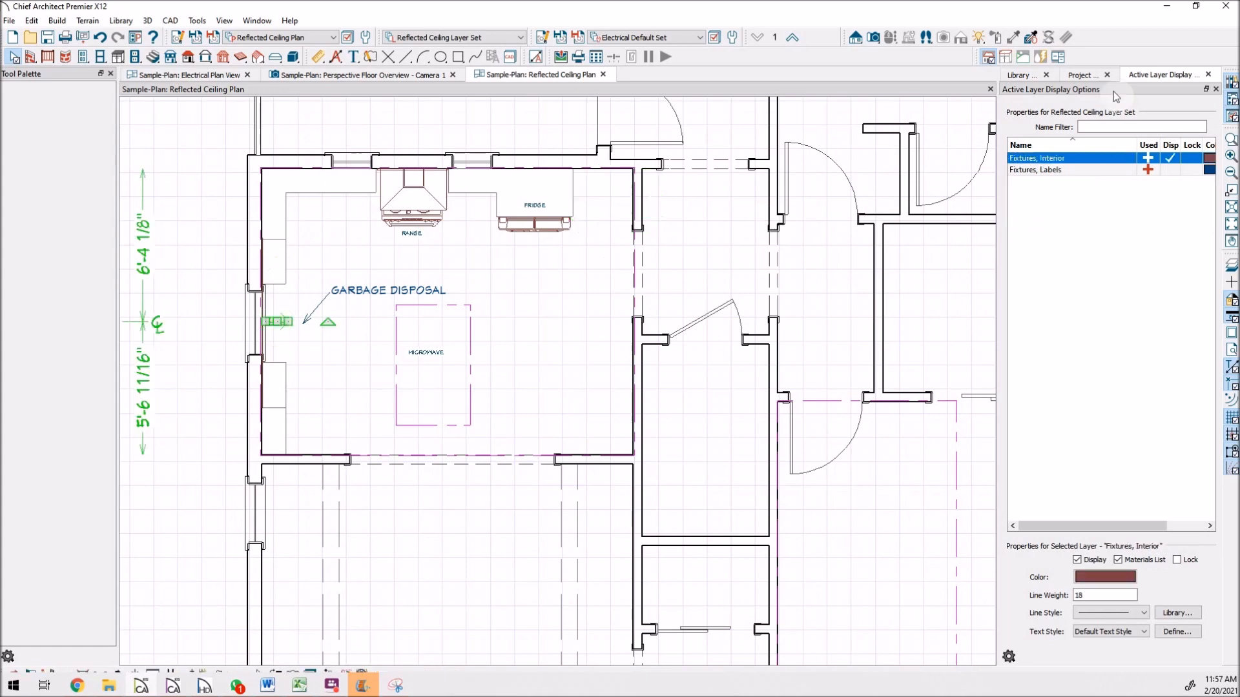
left_click(1170, 158)
Step: Hide the remaining kitchen cabinets by turning off display of the "Cabinets, Shelves & Partitions" and "Cabinets, Wall" layers
left_click(277, 265)
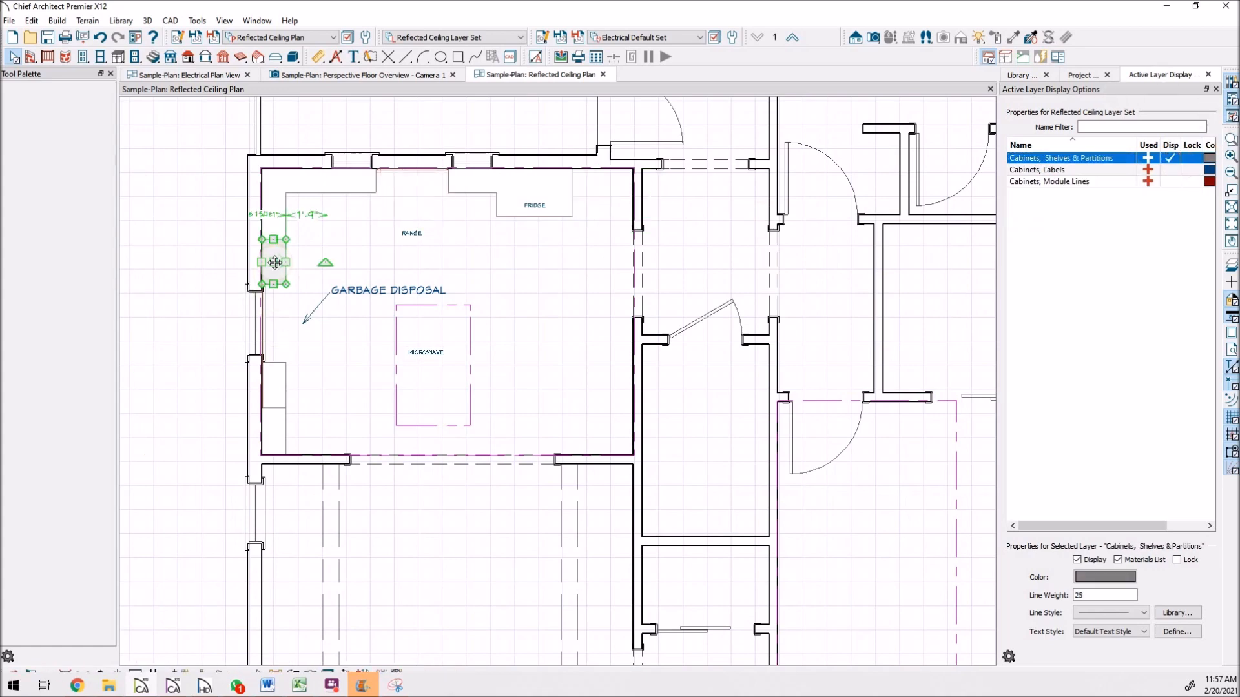
left_click(1172, 158)
left_click(359, 192)
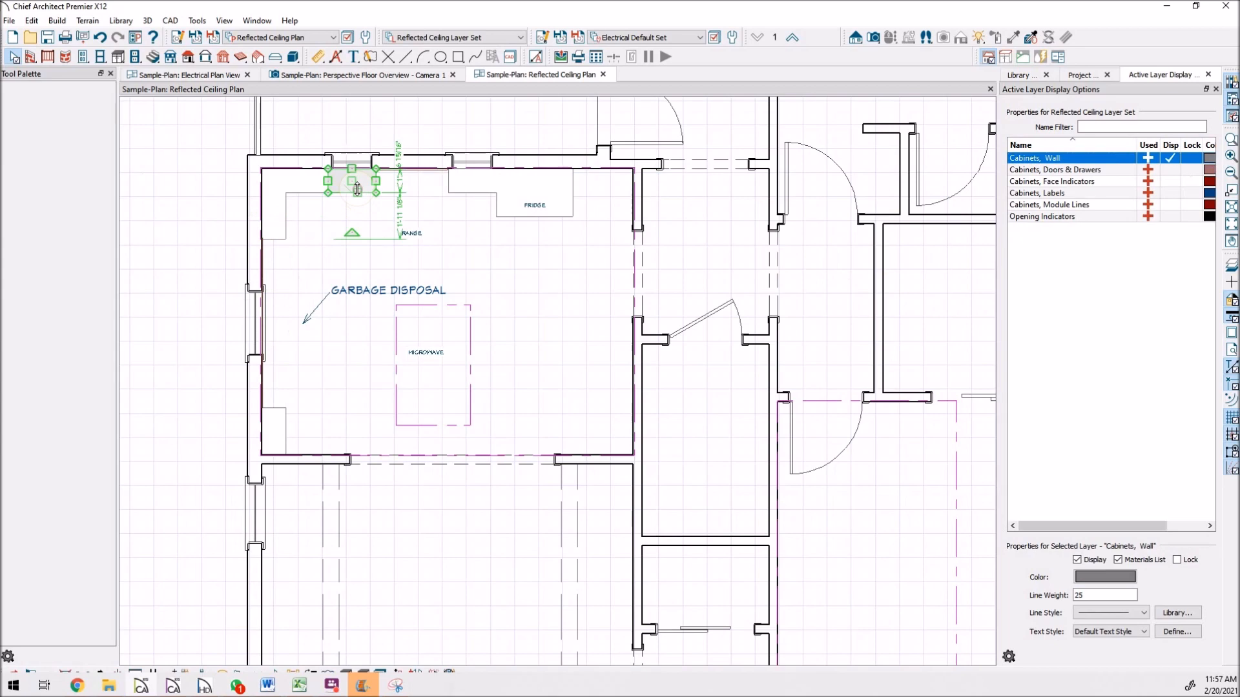
left_click(1172, 159)
Step: Hide the appliance and garbage disposal labels by turning off display of the "Text, Electrical" layer, and clear the selection
left_click(541, 206)
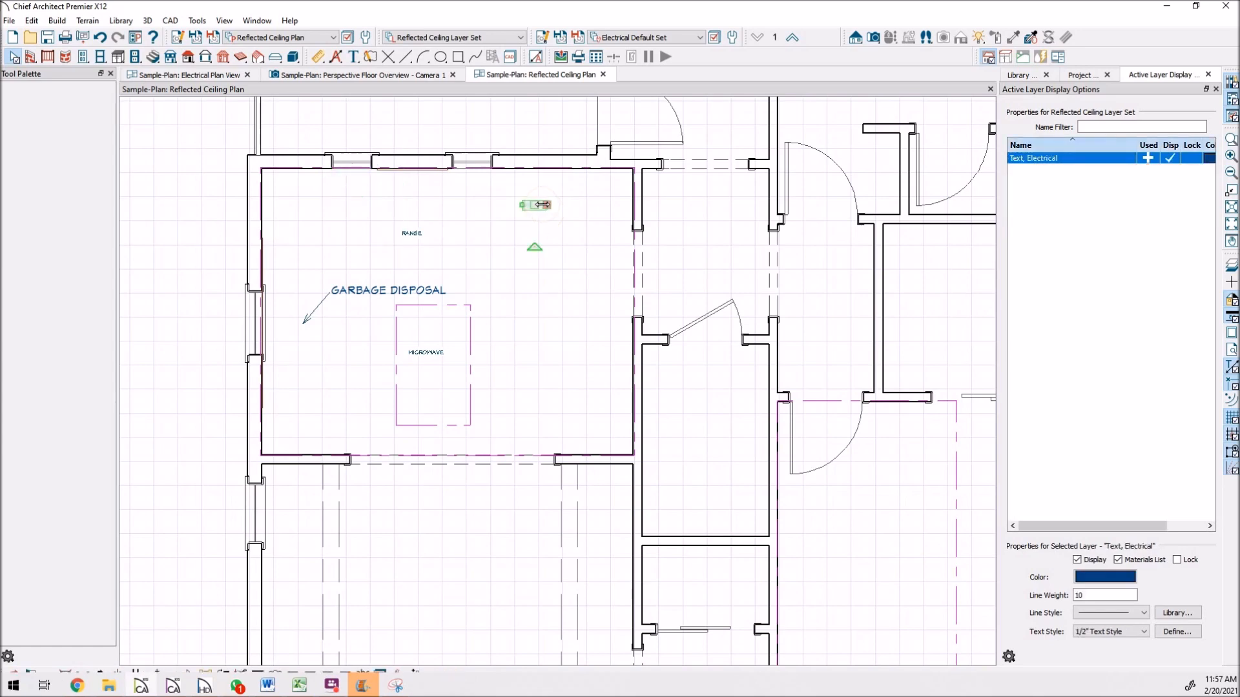
left_click(1176, 160)
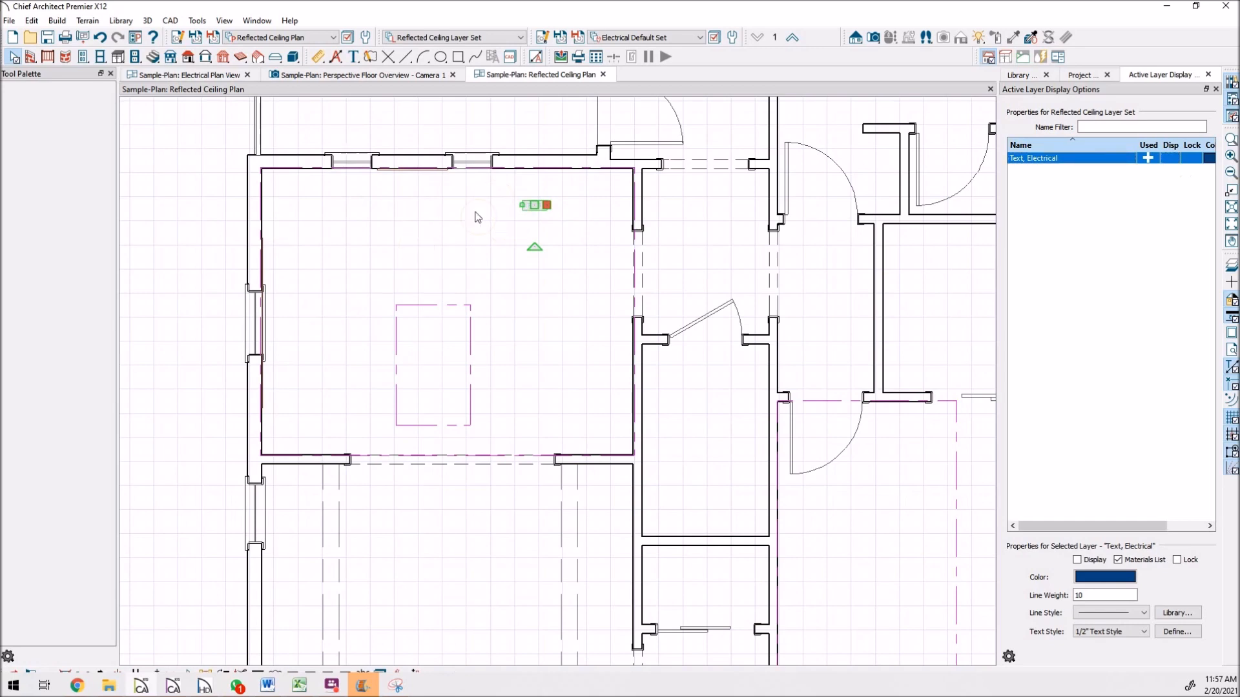
scroll(448, 243, "down", 4)
left_click(283, 249)
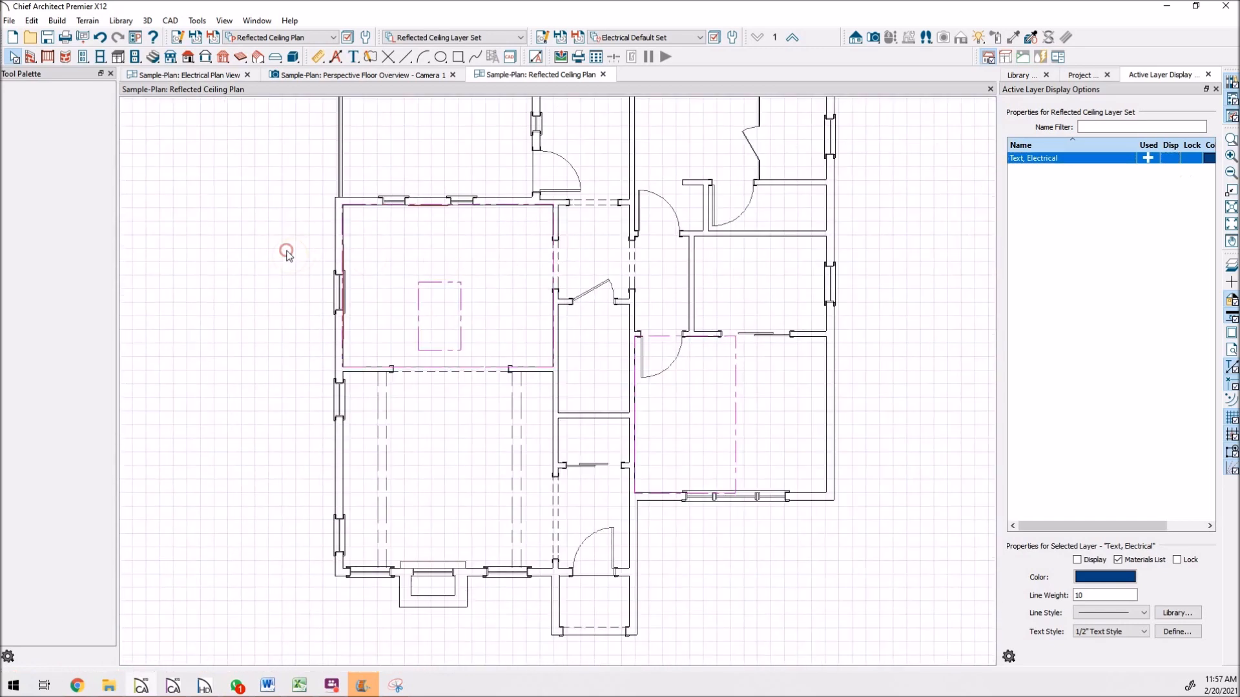
scroll(617, 305, "down", 2)
scroll(671, 166, "up", 2)
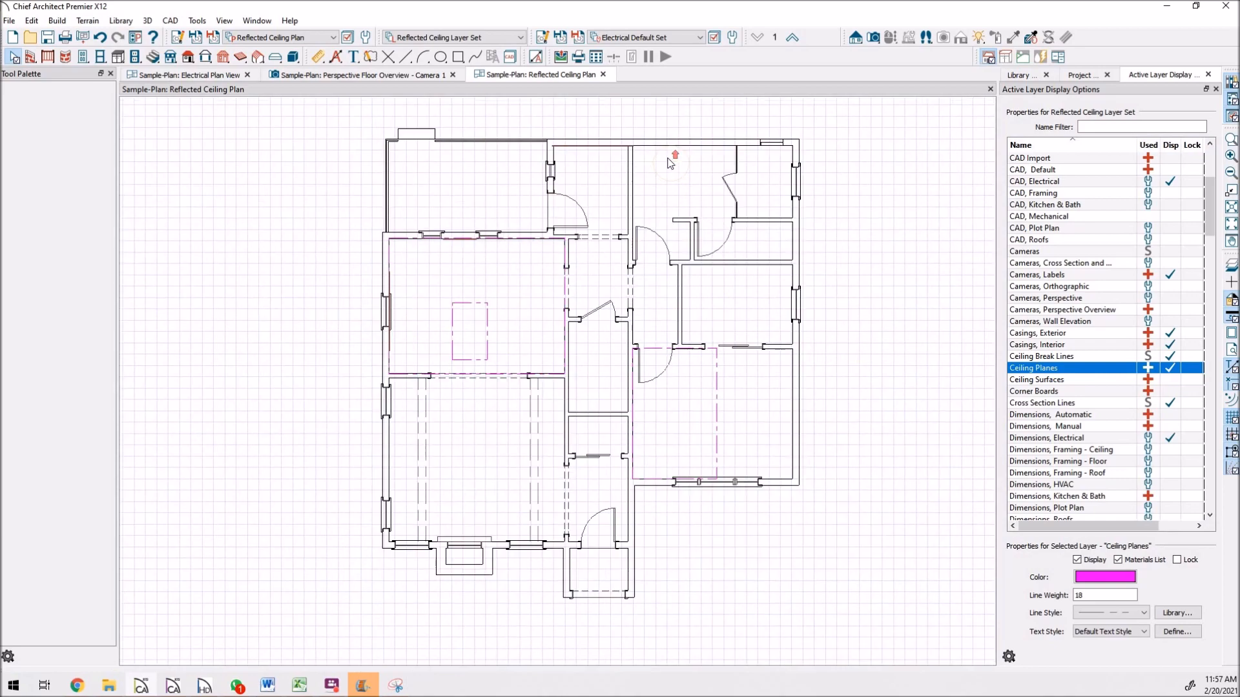
scroll(670, 163, "down", 1)
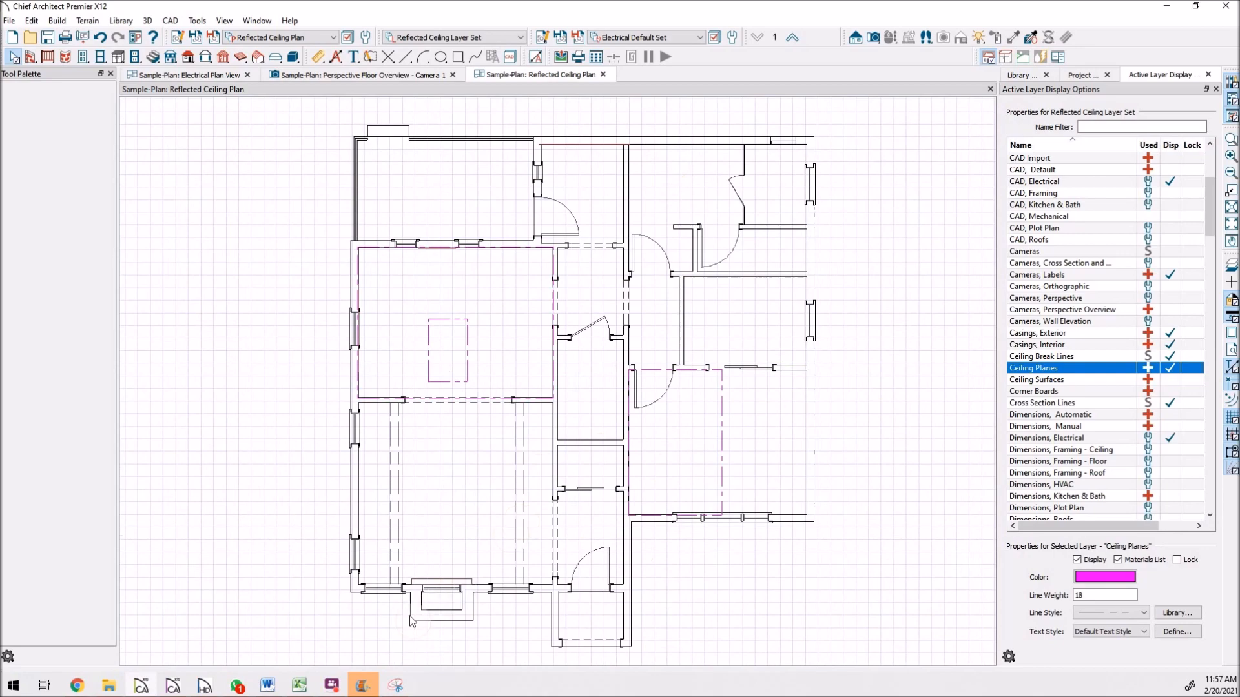
scroll(410, 622, "up", 2)
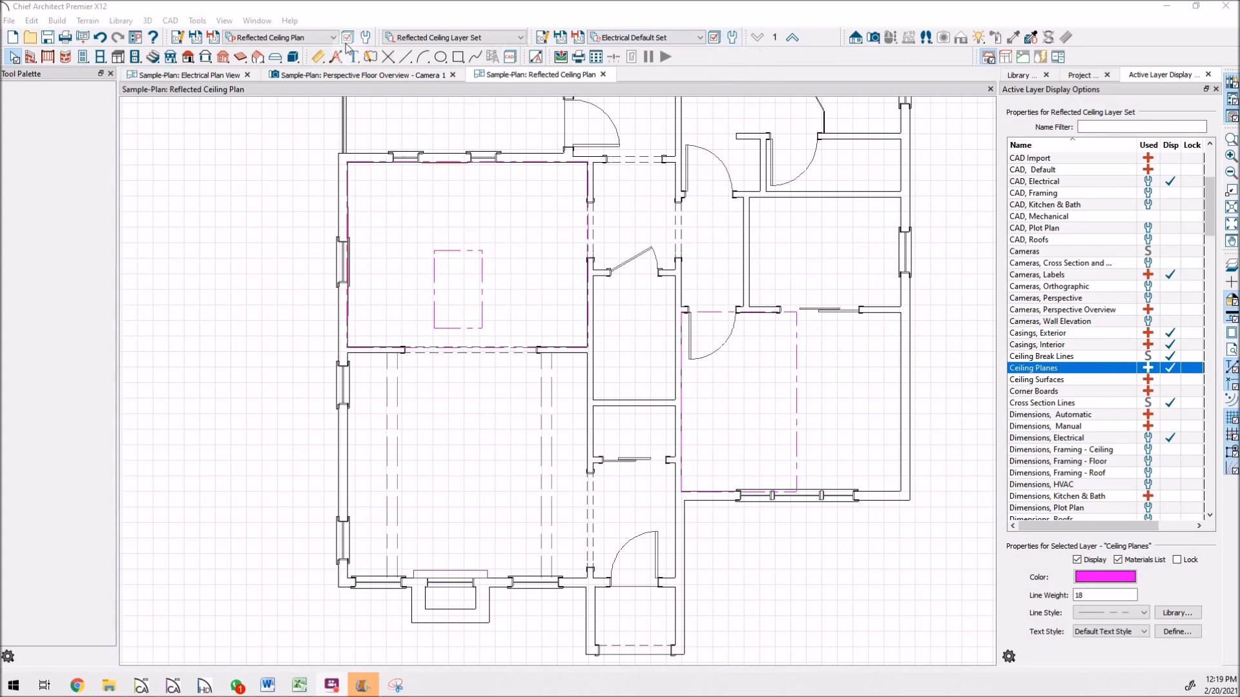
Step: Create a new default set named "Reflected Ceiling Set" based on the Electrical Default Set
left_click(733, 39)
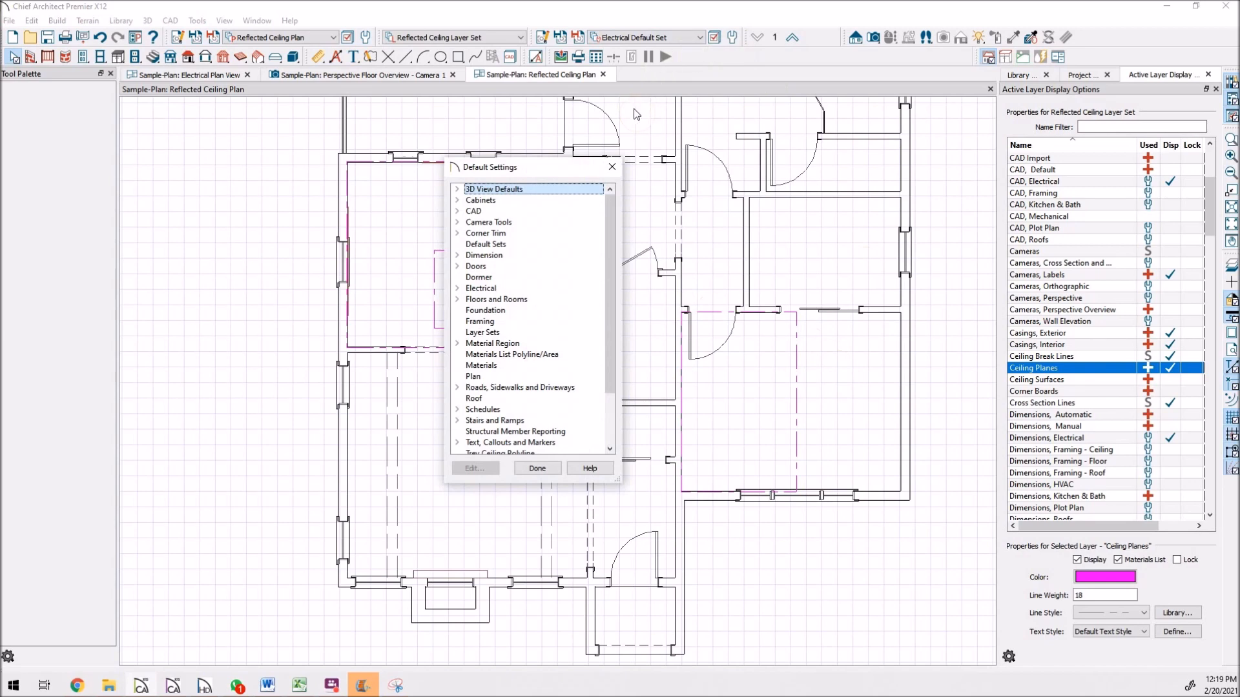
left_click(497, 245)
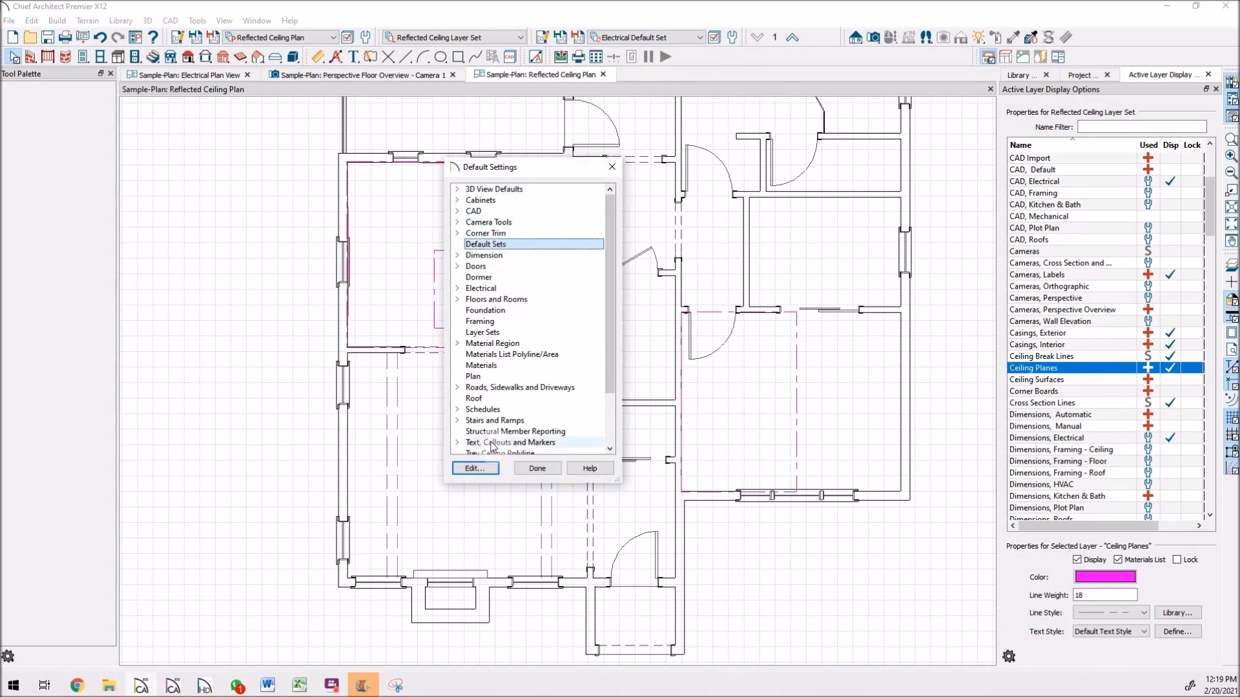
left_click(478, 468)
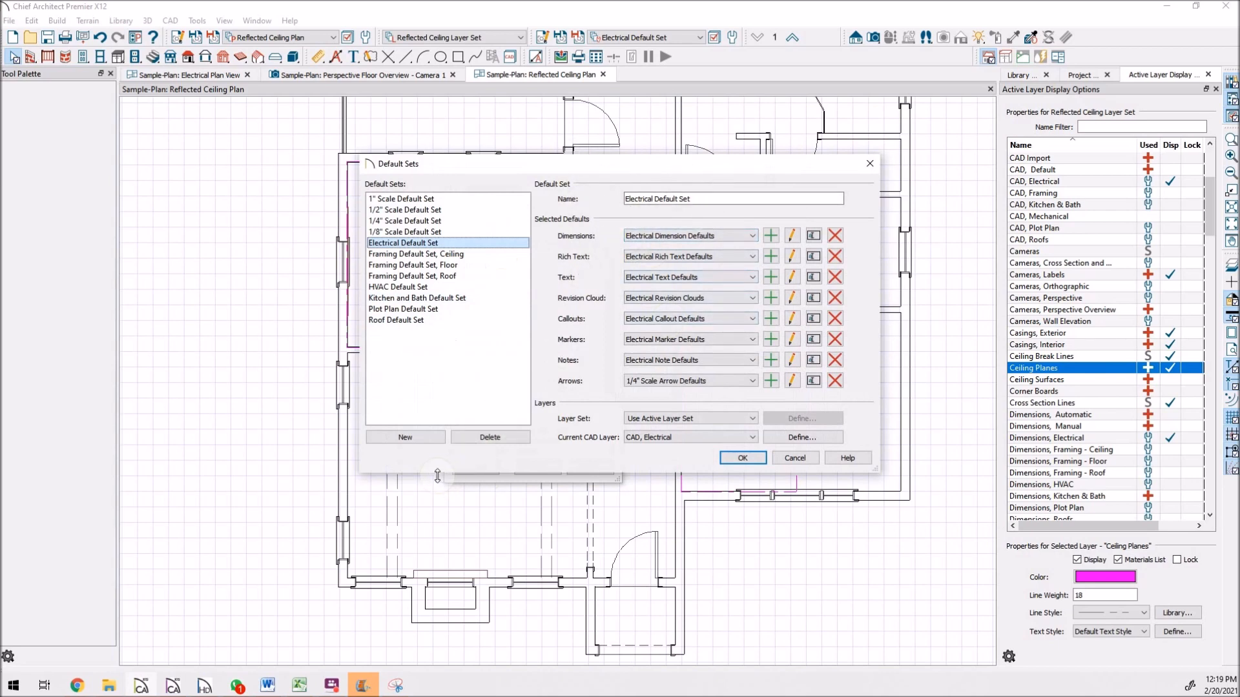
left_click(414, 437)
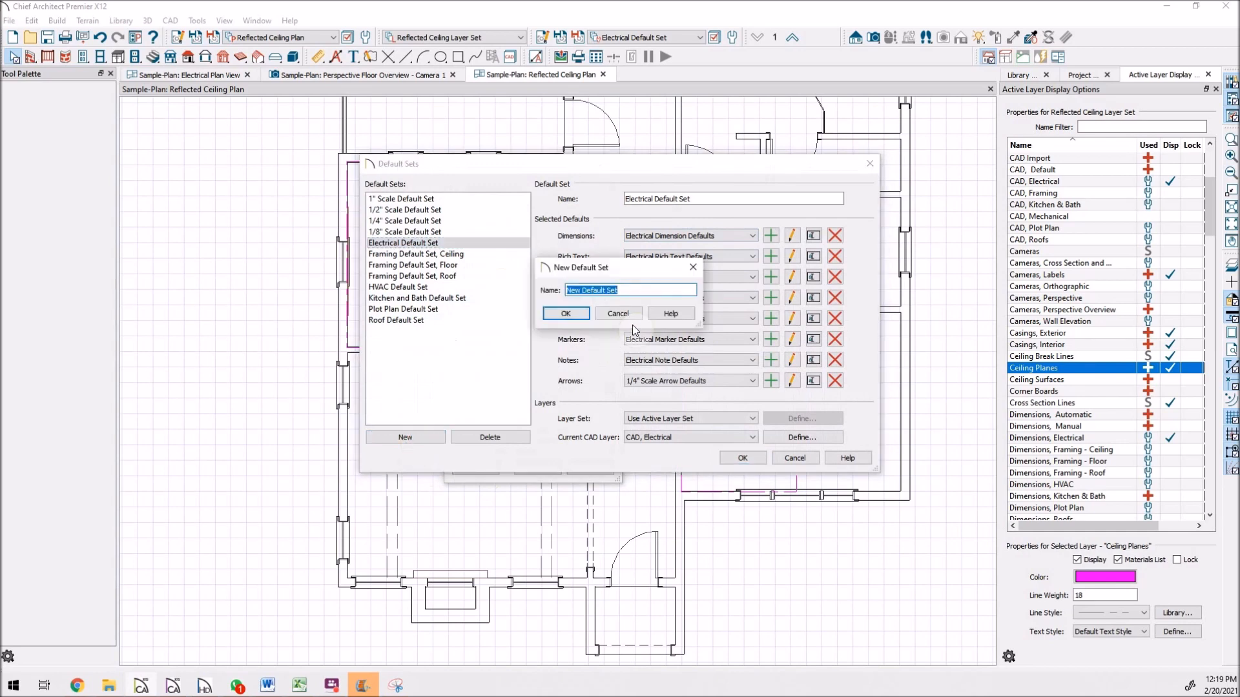
type("Refe")
type("ected Ceiling")
left_click(572, 315)
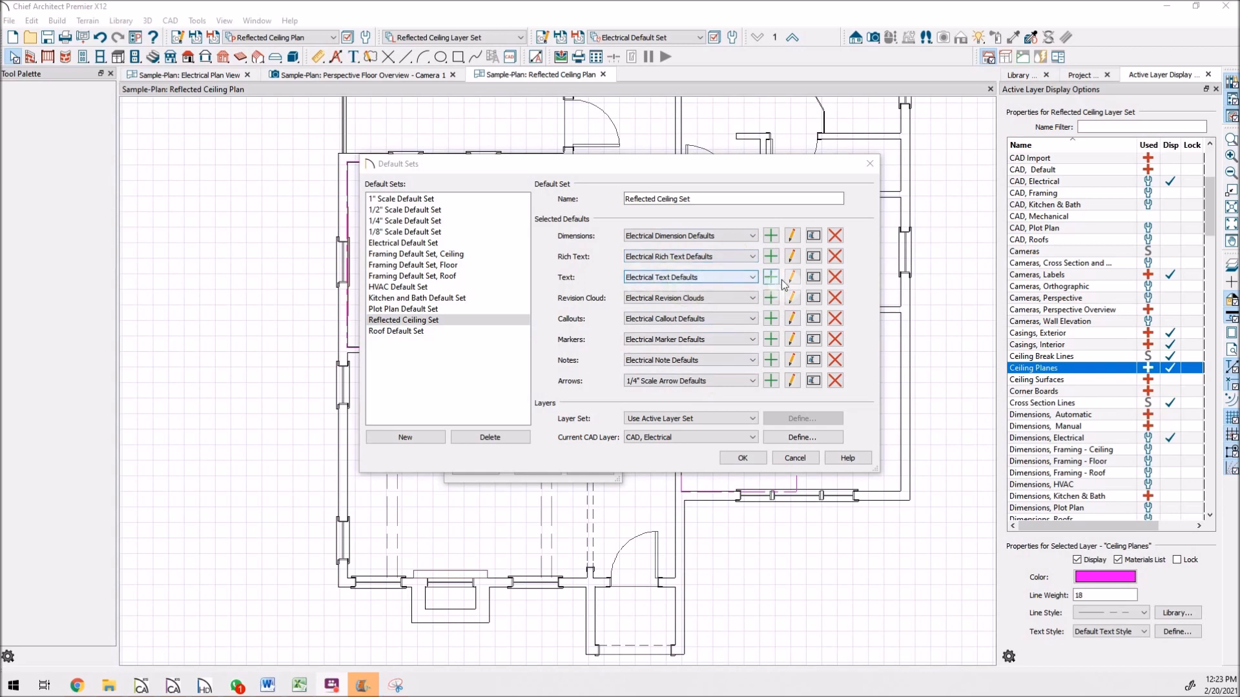
Step: Add a new text default named "Reflected Ceiling Text" to the Reflected Ceiling Set
left_click(751, 277)
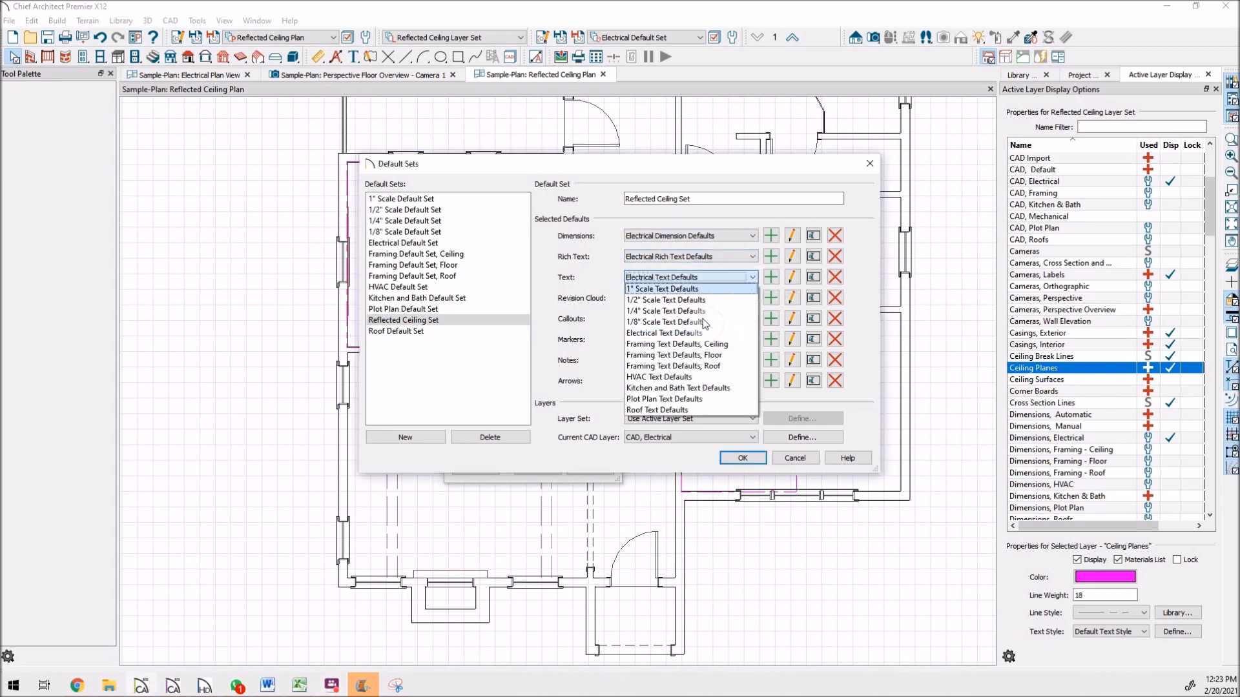
left_click(858, 278)
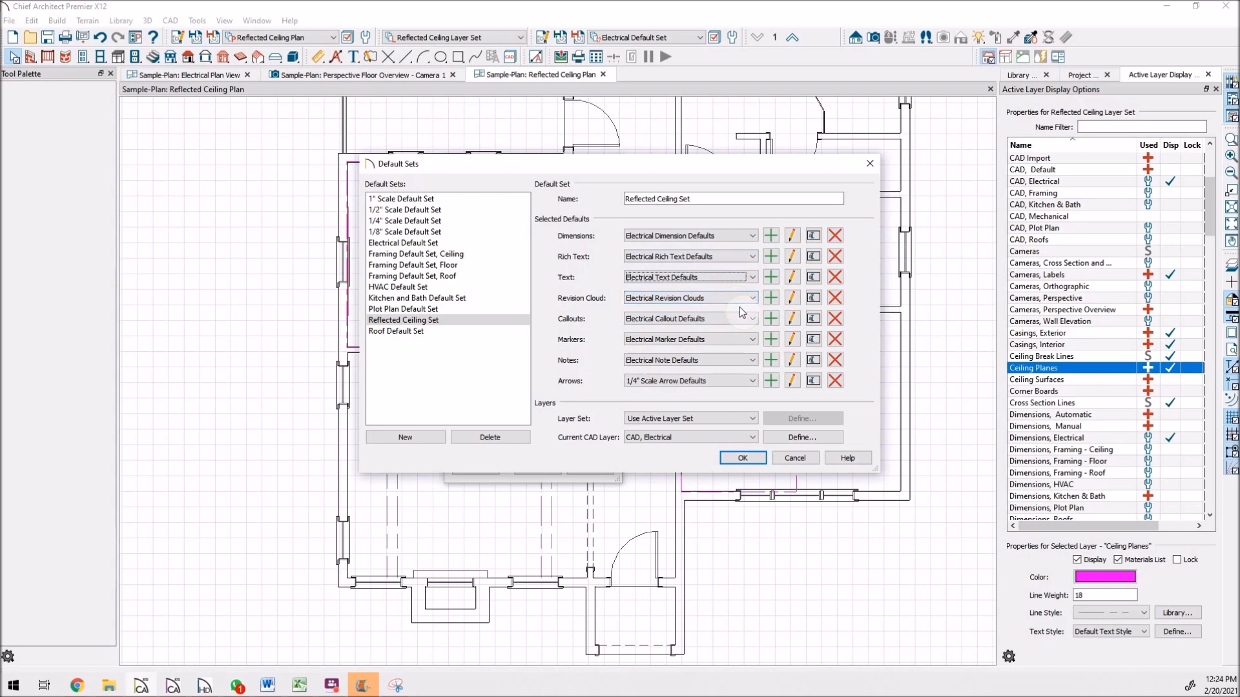
left_click(771, 277)
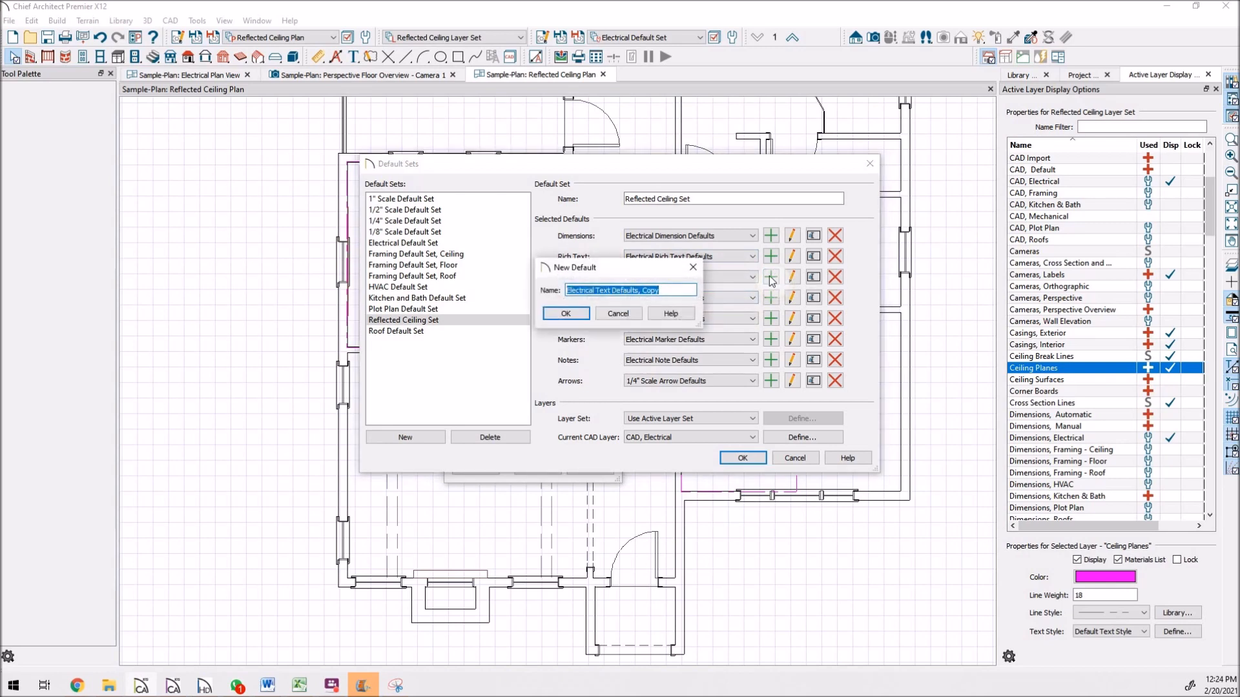
type("Reflected Ceiling Text")
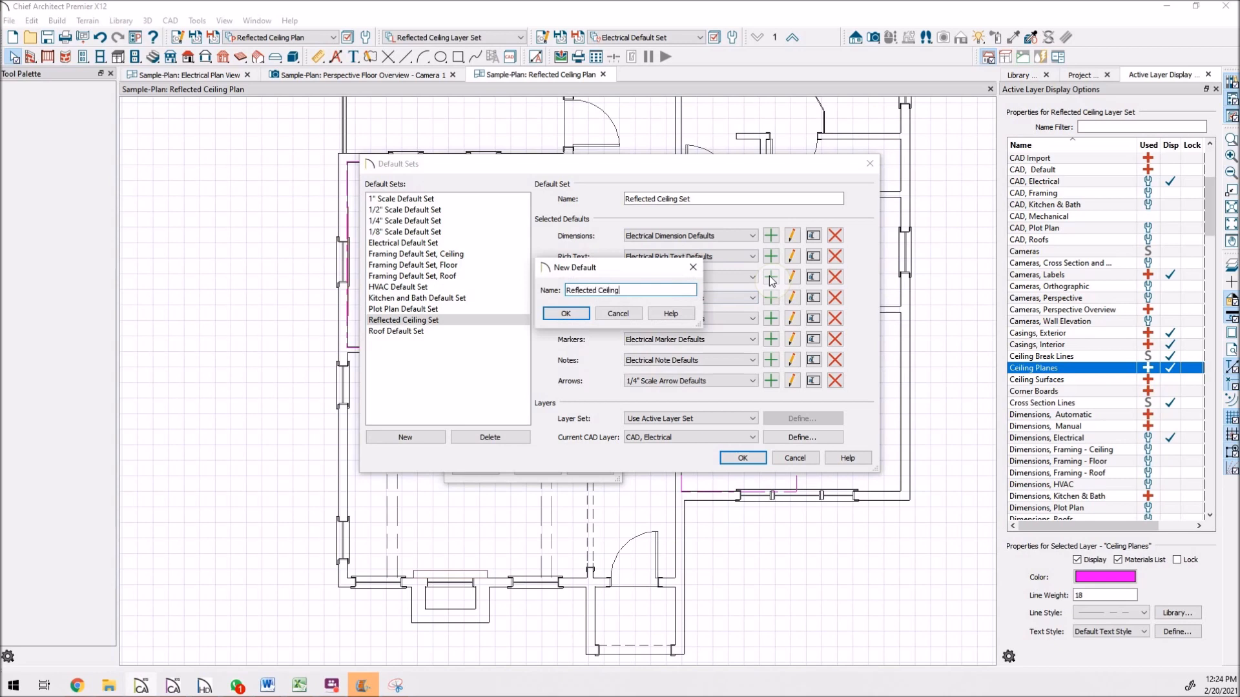
left_click(574, 315)
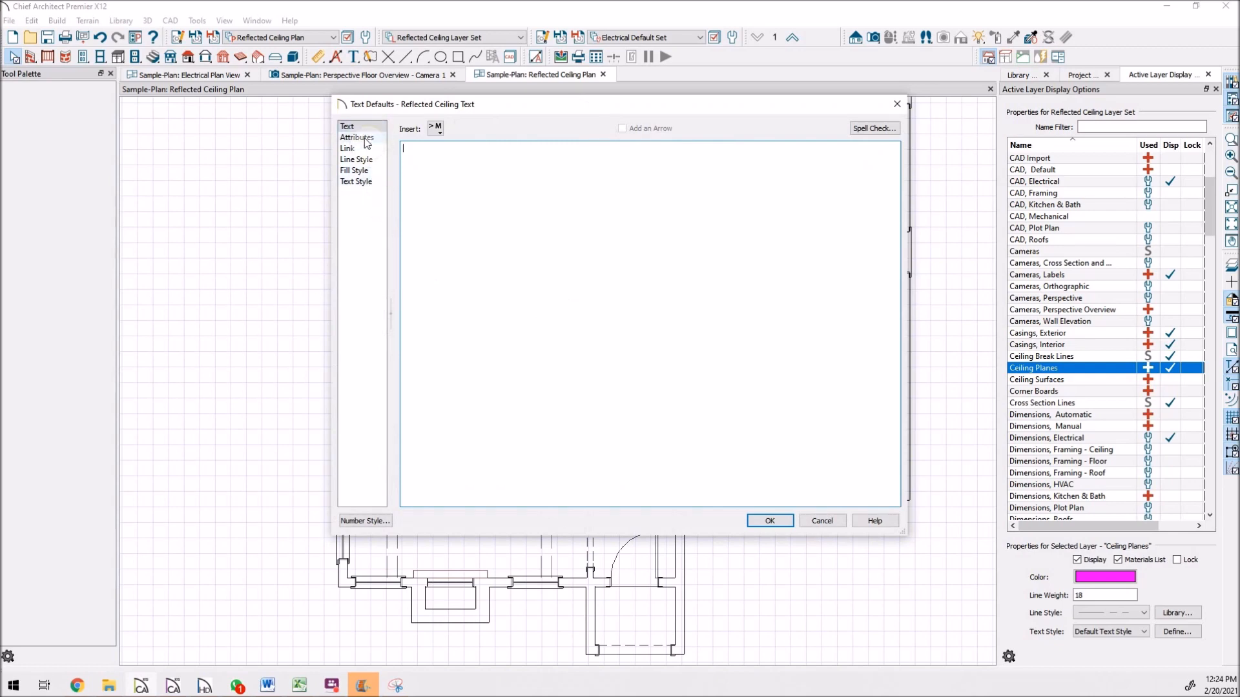
Step: Create a new layer named "CEILING PLAN" and assign it as the layer of the Reflected Ceiling Text default
left_click(369, 181)
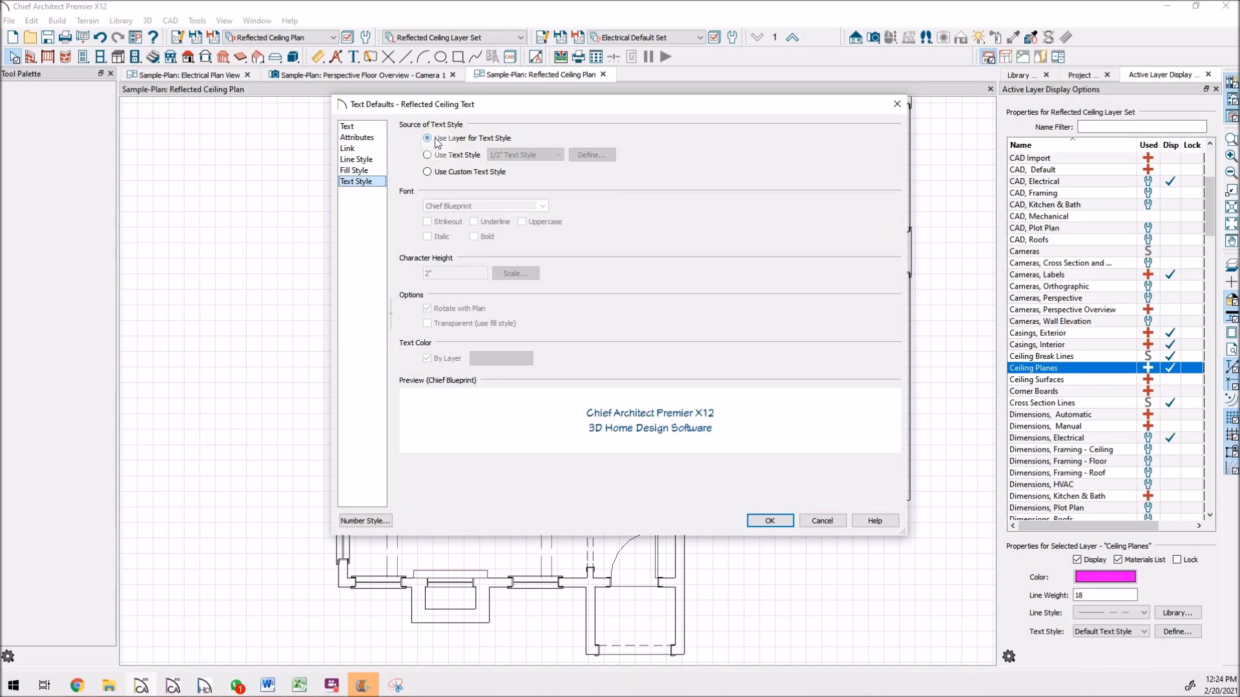
left_click(363, 171)
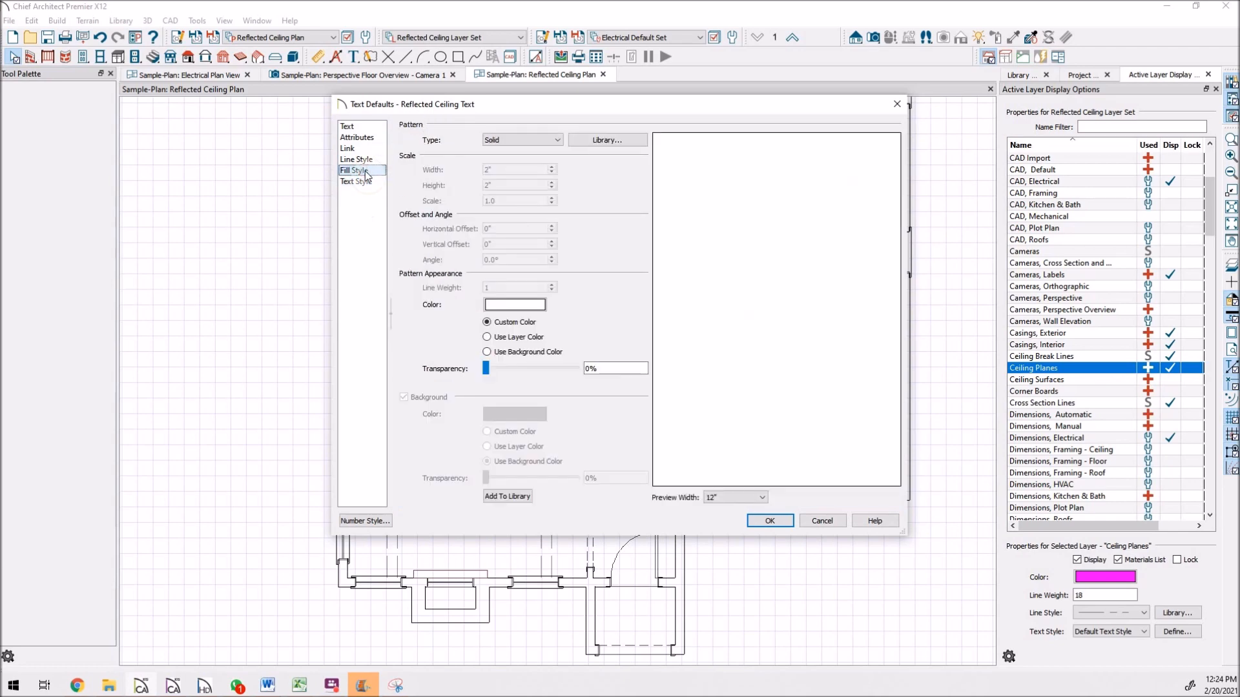
left_click(357, 159)
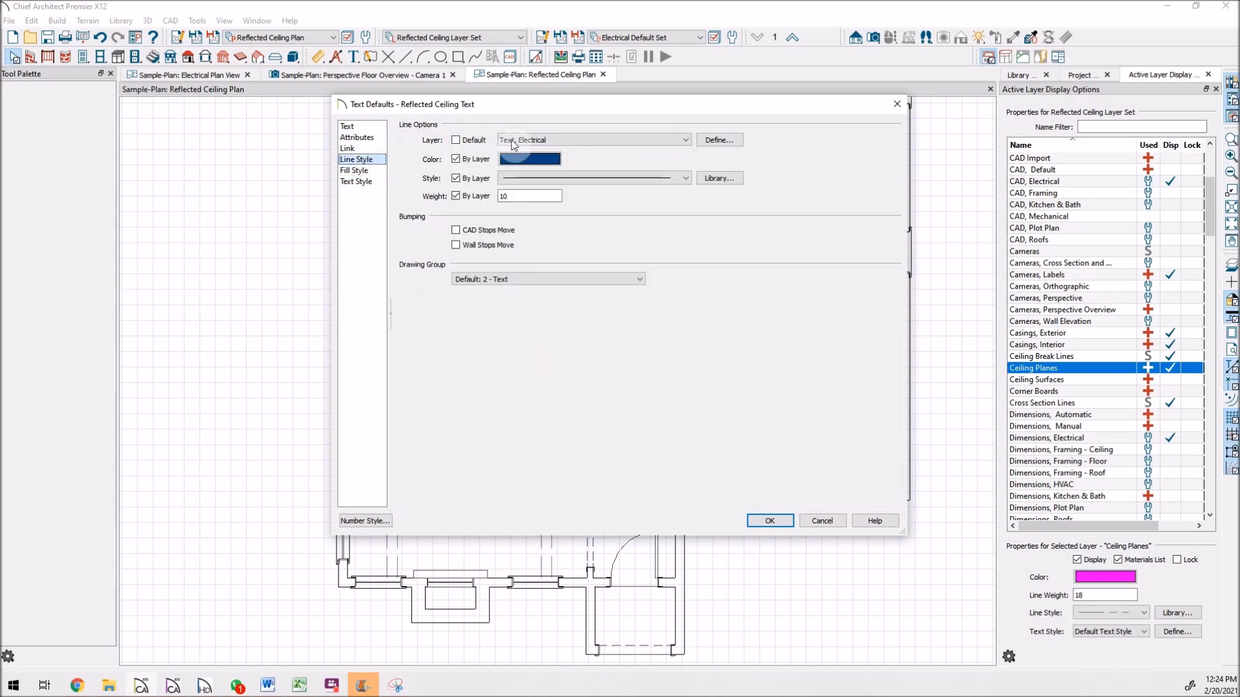
left_click(686, 140)
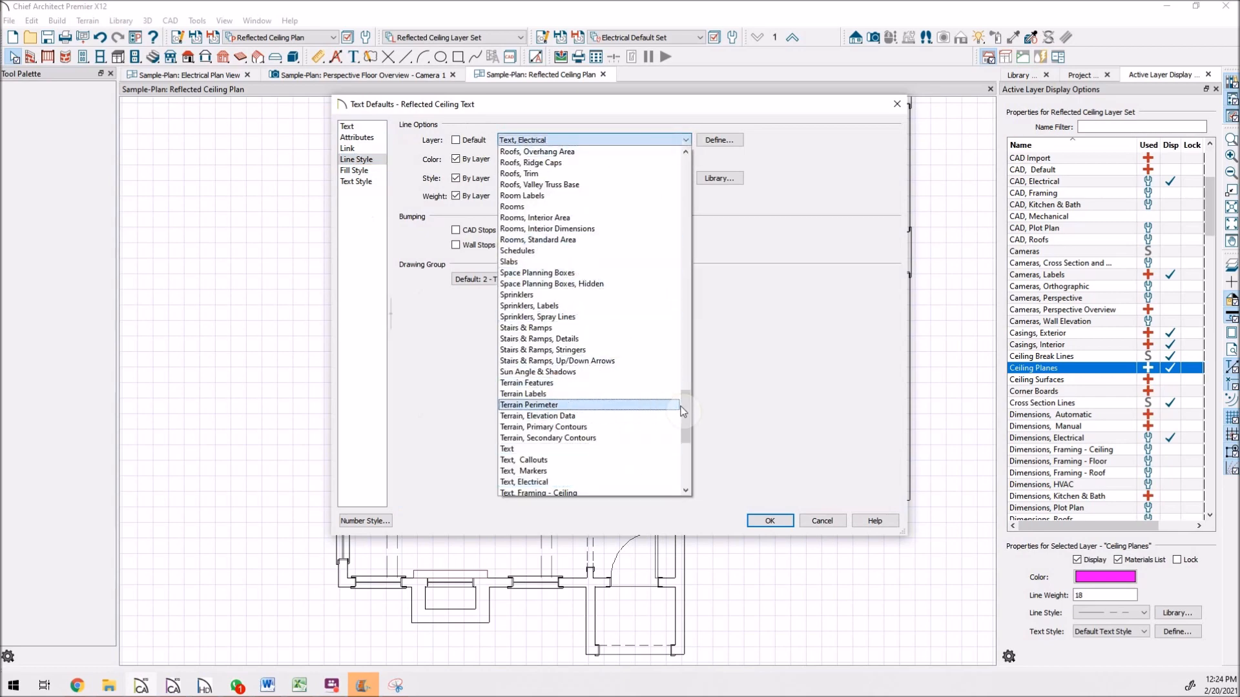
left_click_drag(686, 419, 690, 478)
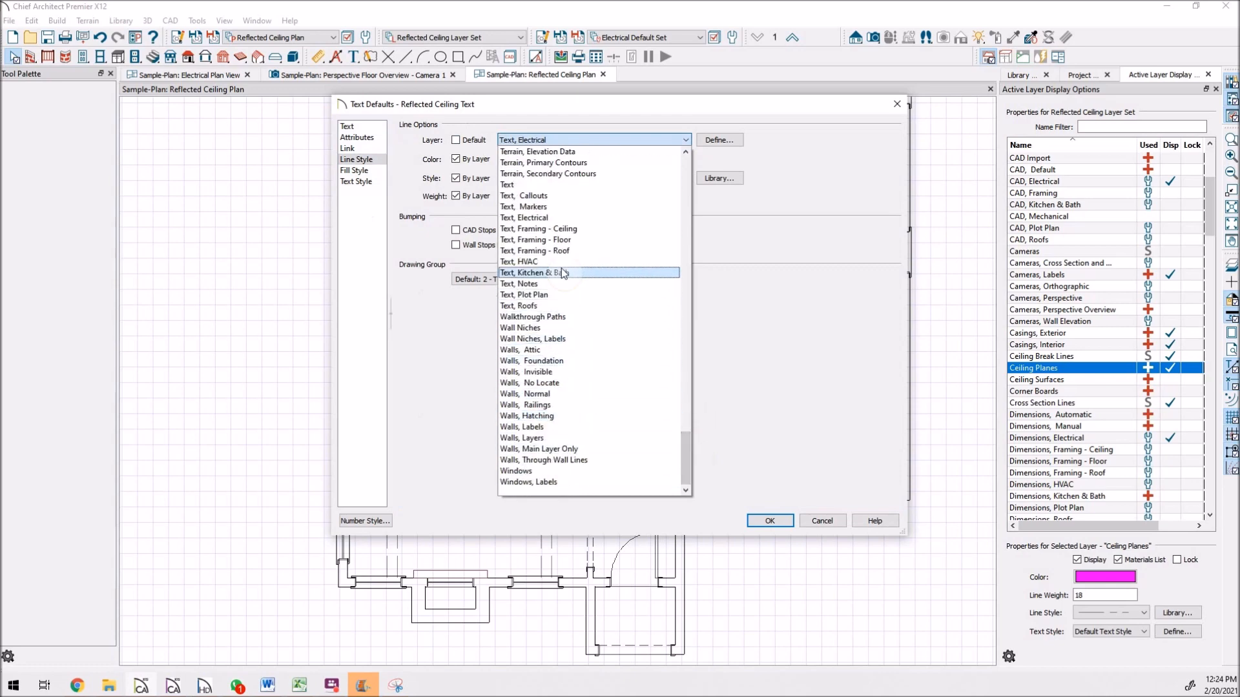
left_click(727, 141)
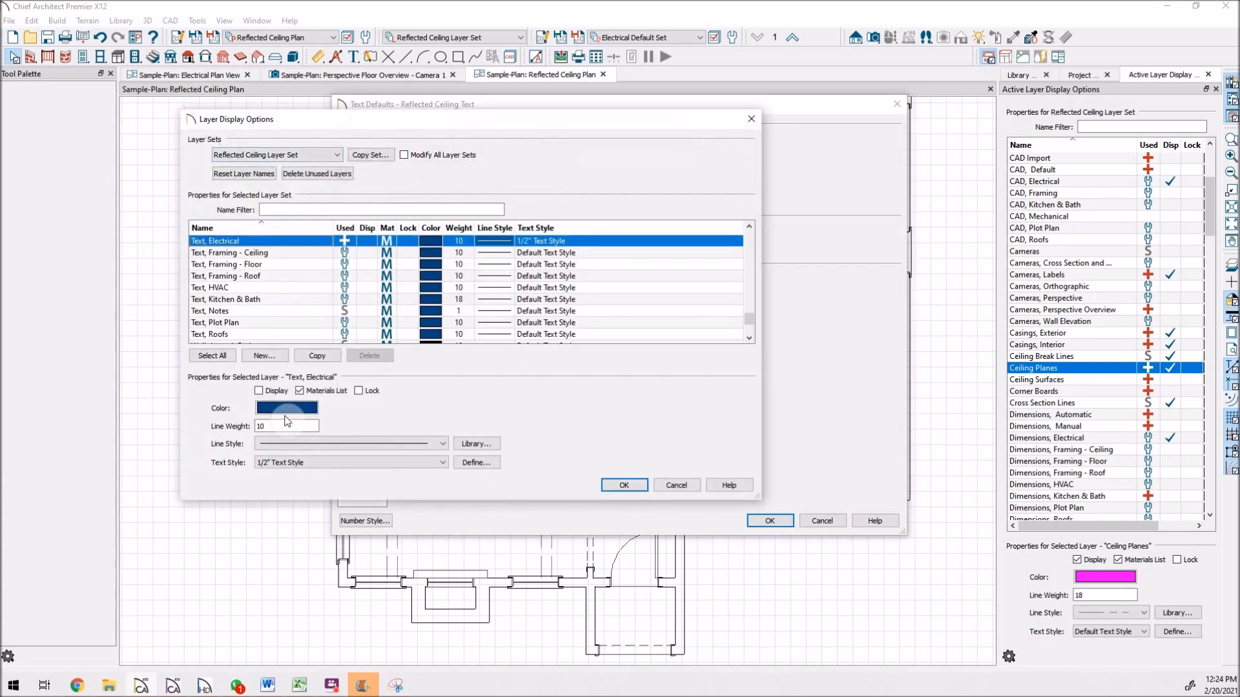
left_click(264, 356)
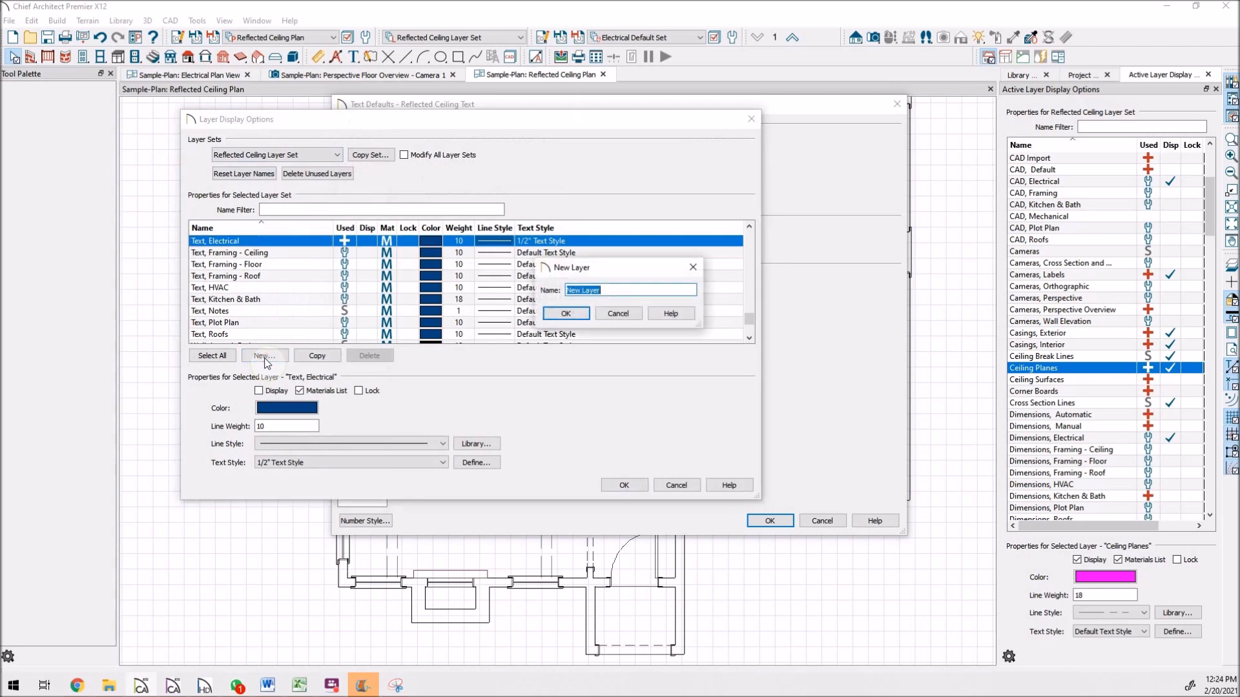
type("Re")
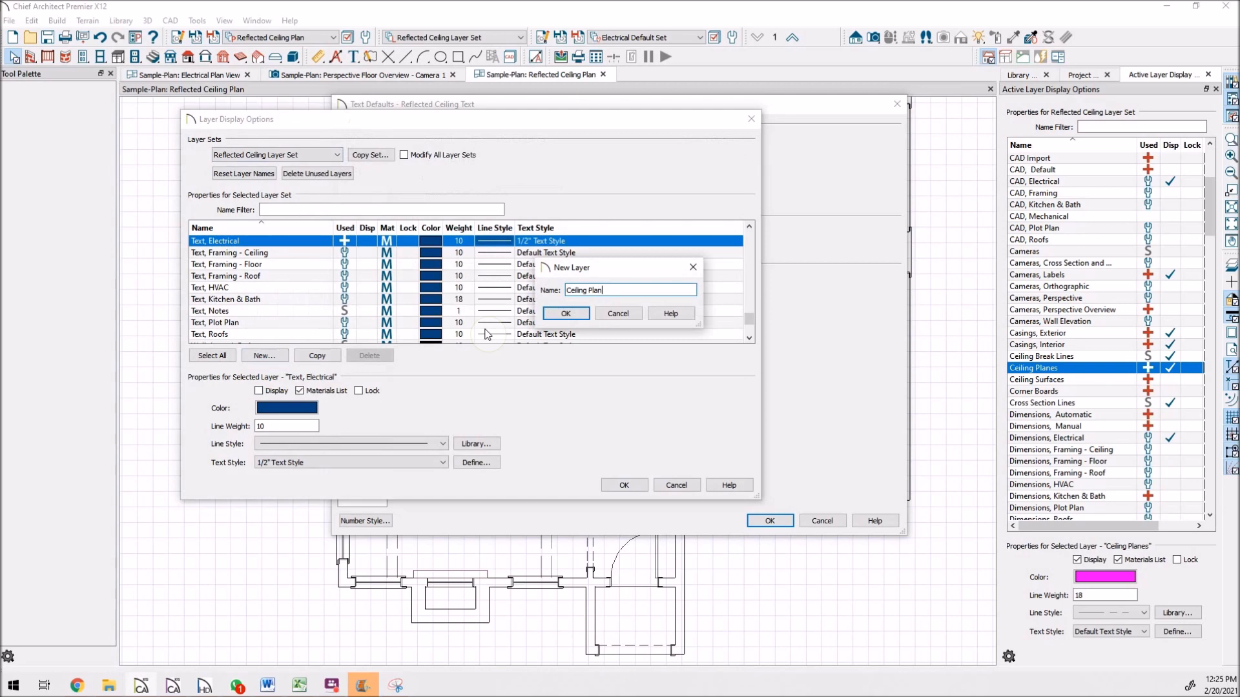
left_click_drag(624, 291, 494, 277)
type("CEILING PLAN")
left_click(565, 313)
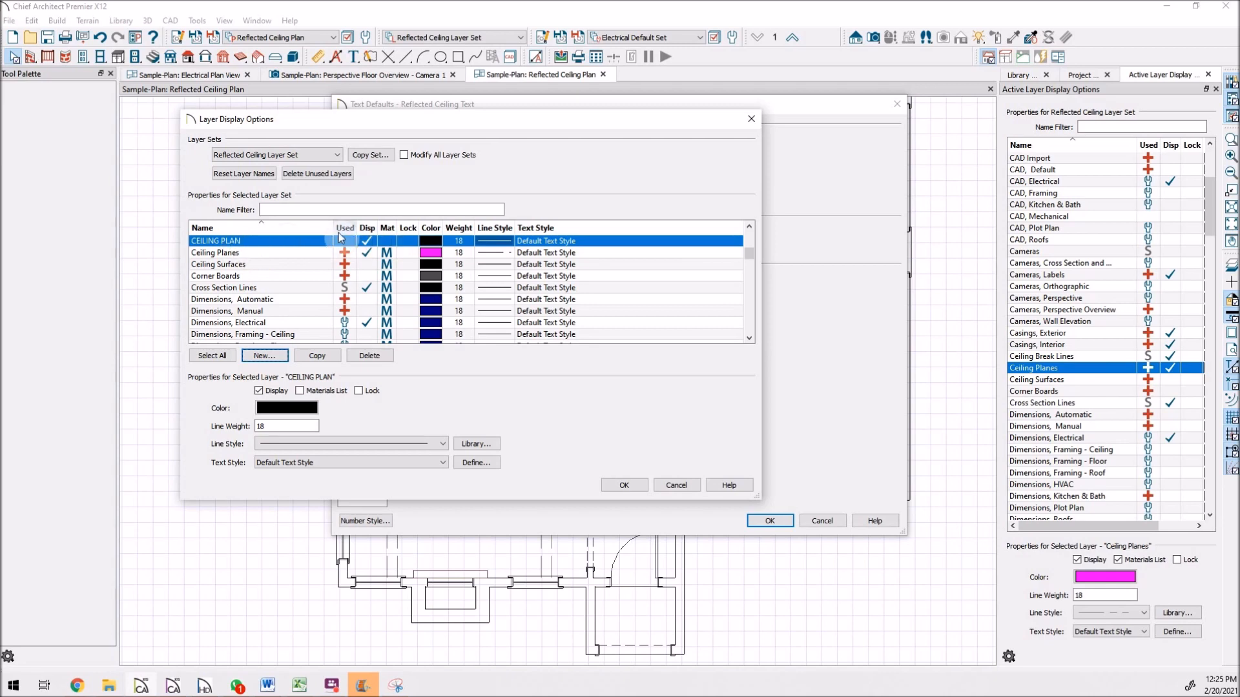
left_click(622, 486)
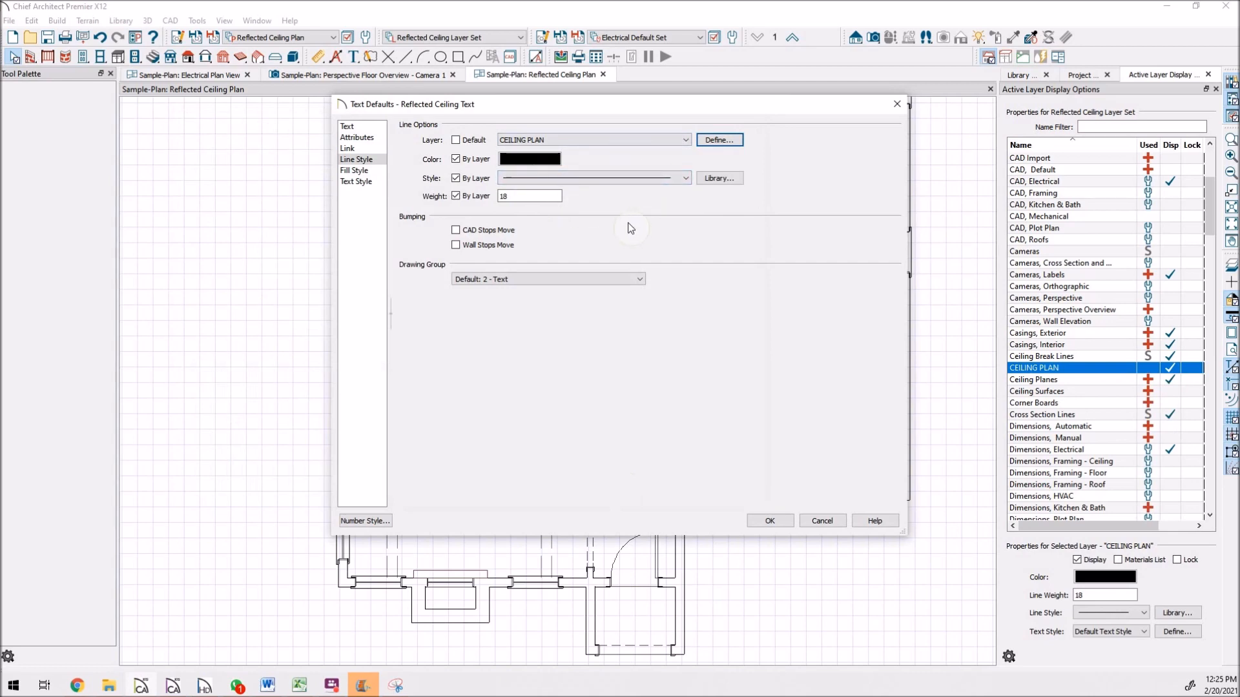
Step: Give the Reflected Ceiling Text default a custom text style with a character height of 4 inches
left_click(368, 127)
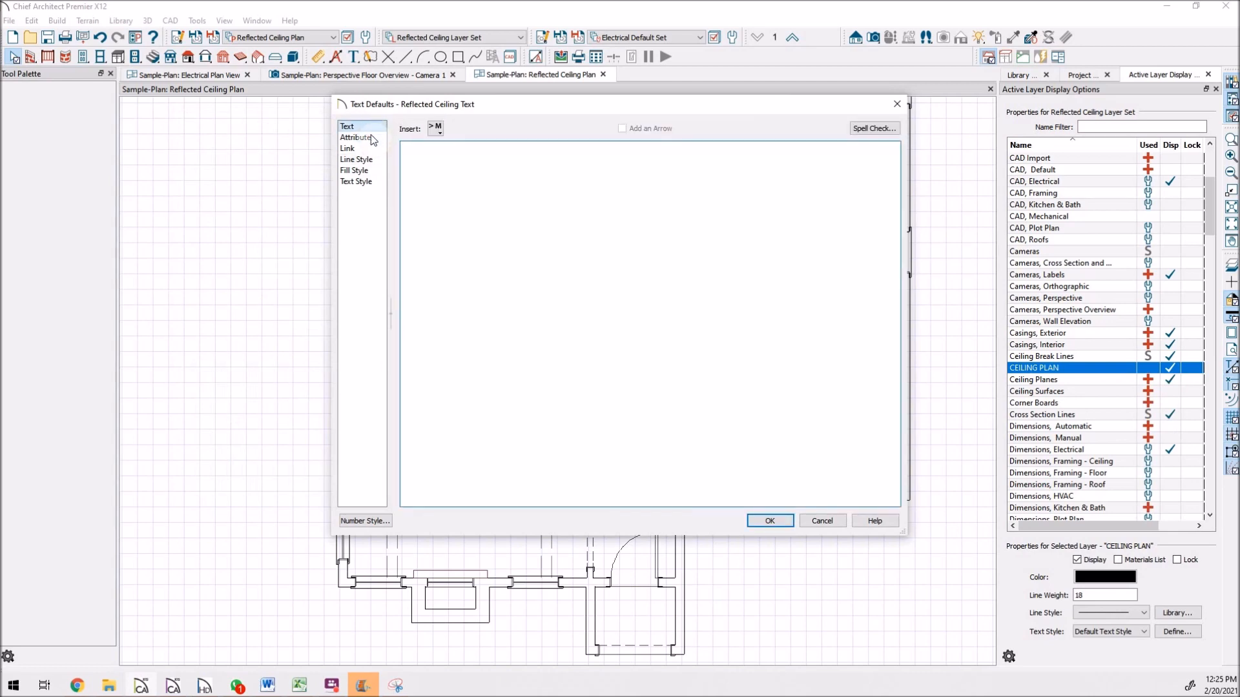
left_click(371, 137)
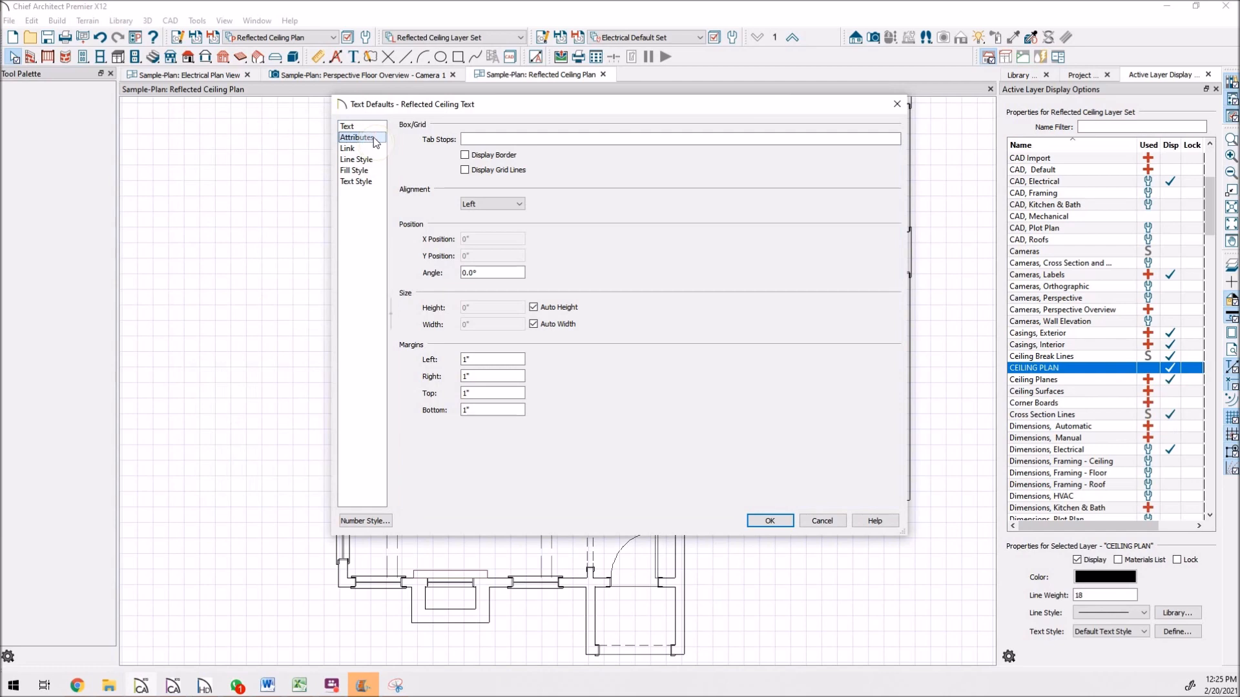
left_click(371, 149)
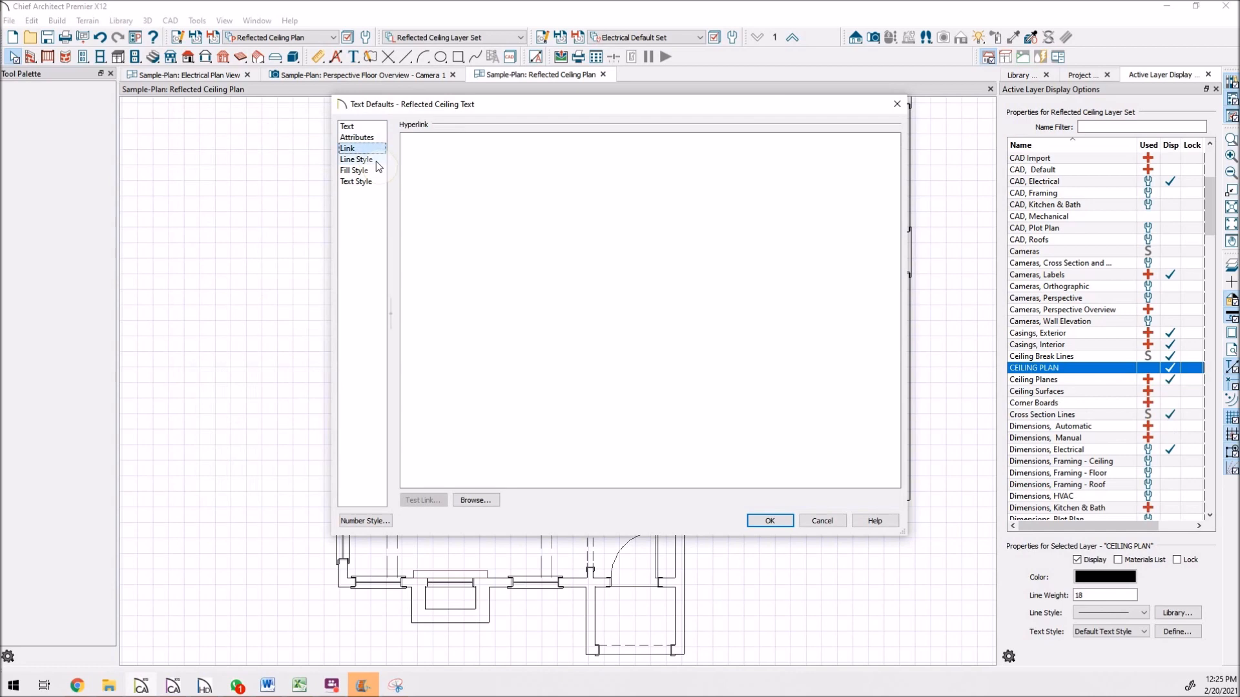
left_click(374, 159)
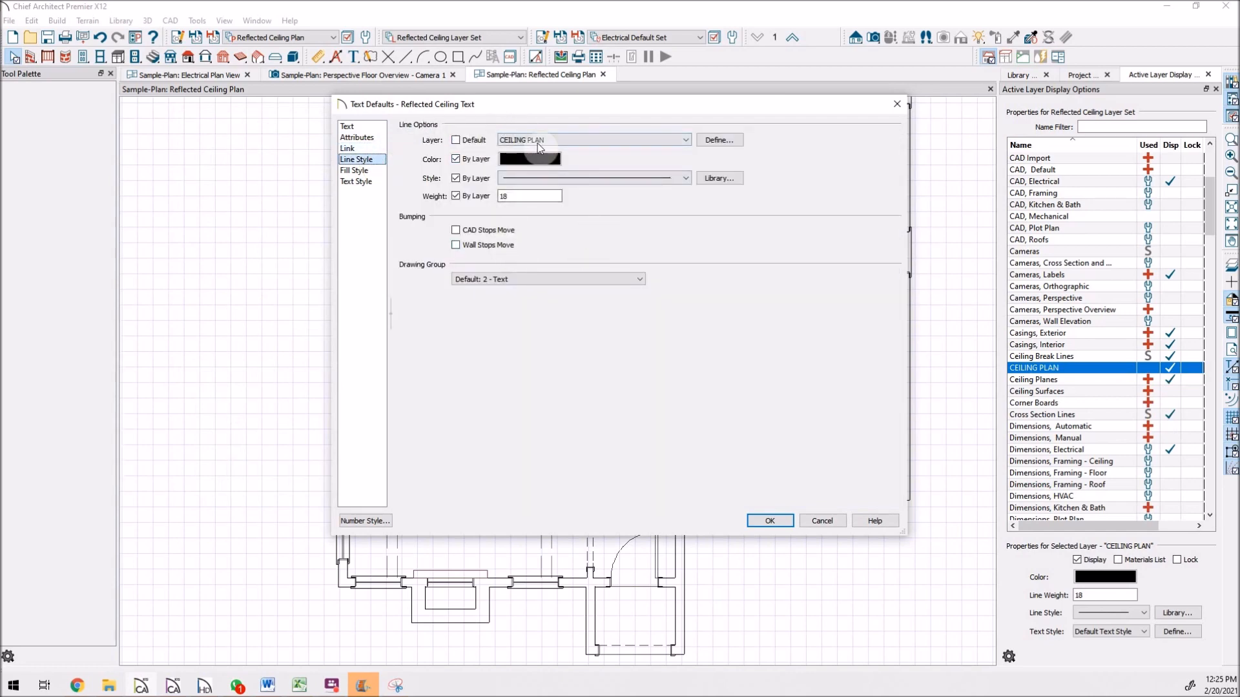
left_click(372, 171)
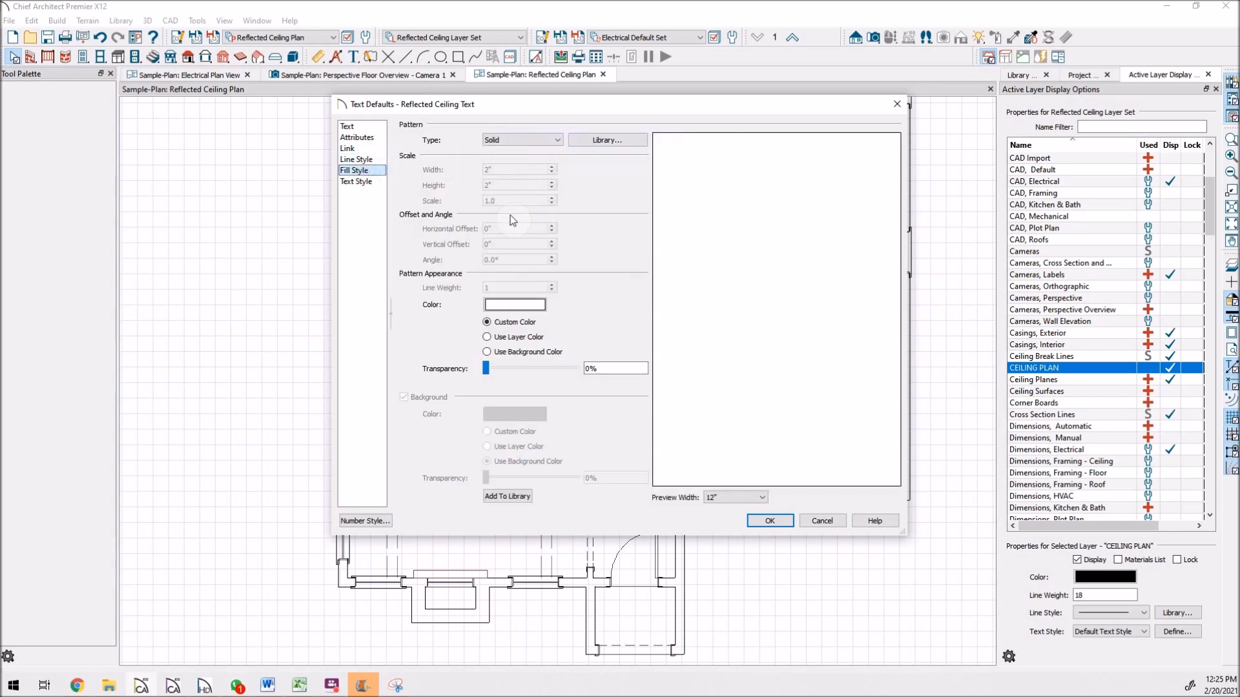
left_click(369, 184)
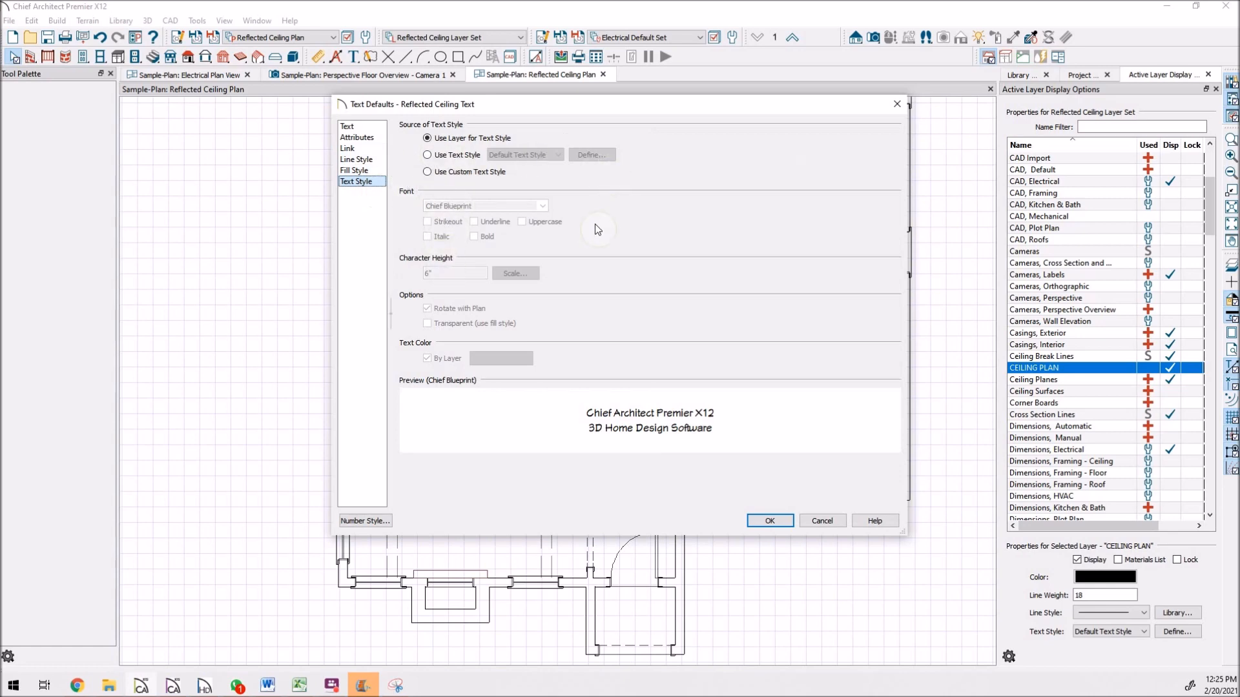
left_click(428, 174)
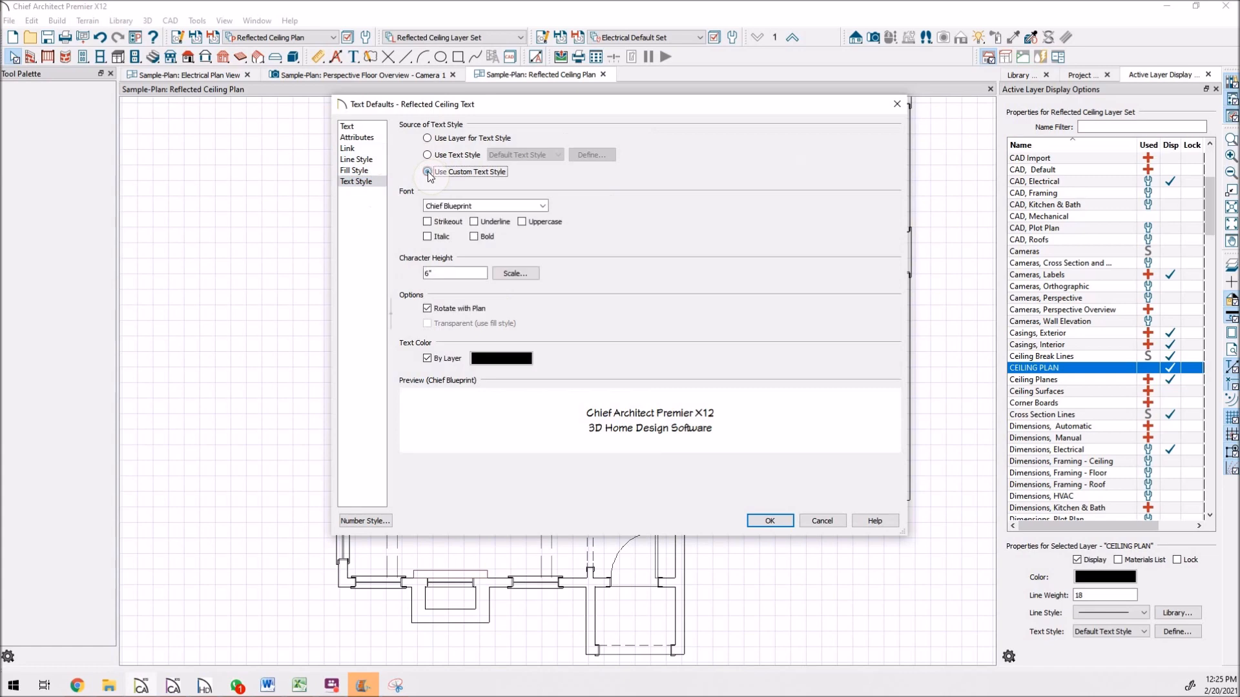
double_click(447, 273)
type("4")
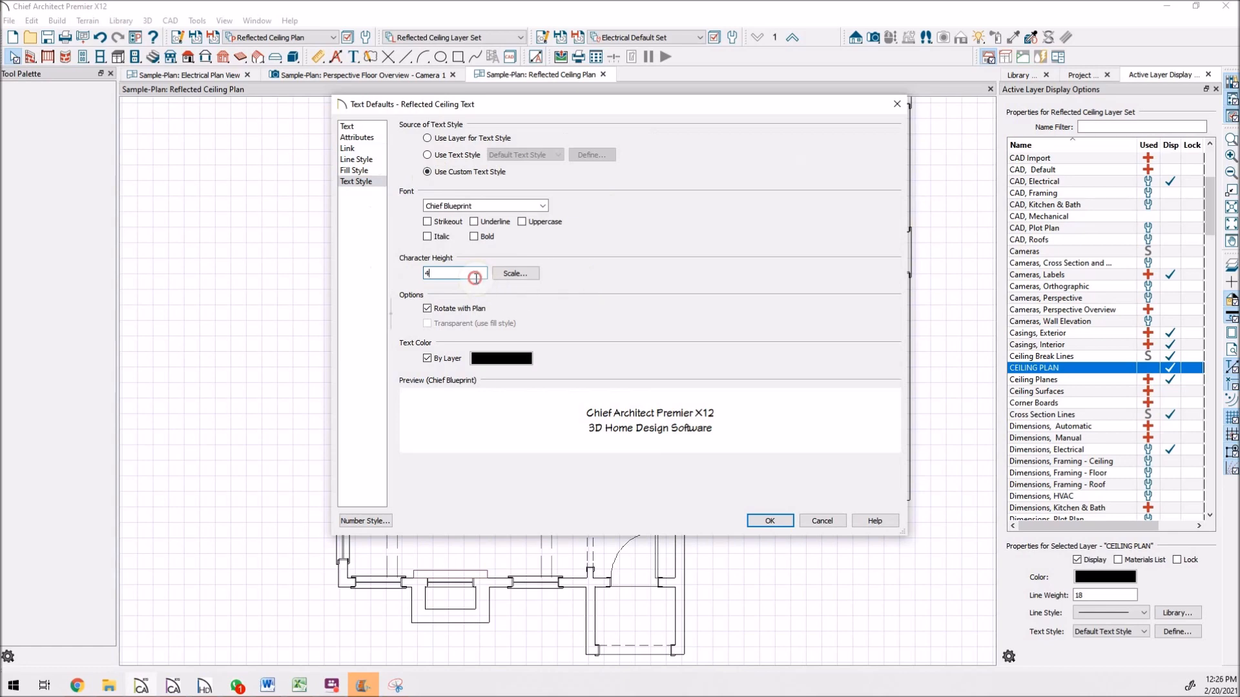
left_click(769, 521)
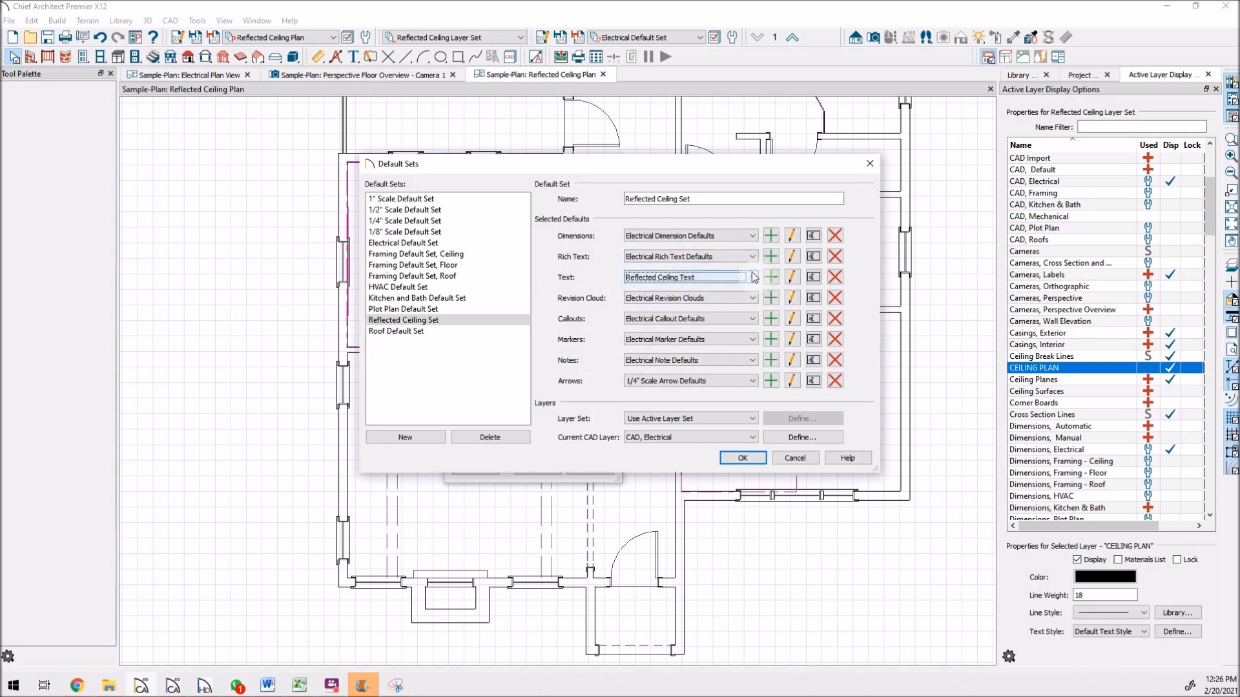
Step: Add a new dimension default named "Reflected Ceiling Dims" to the Reflected Ceiling Set
left_click(771, 236)
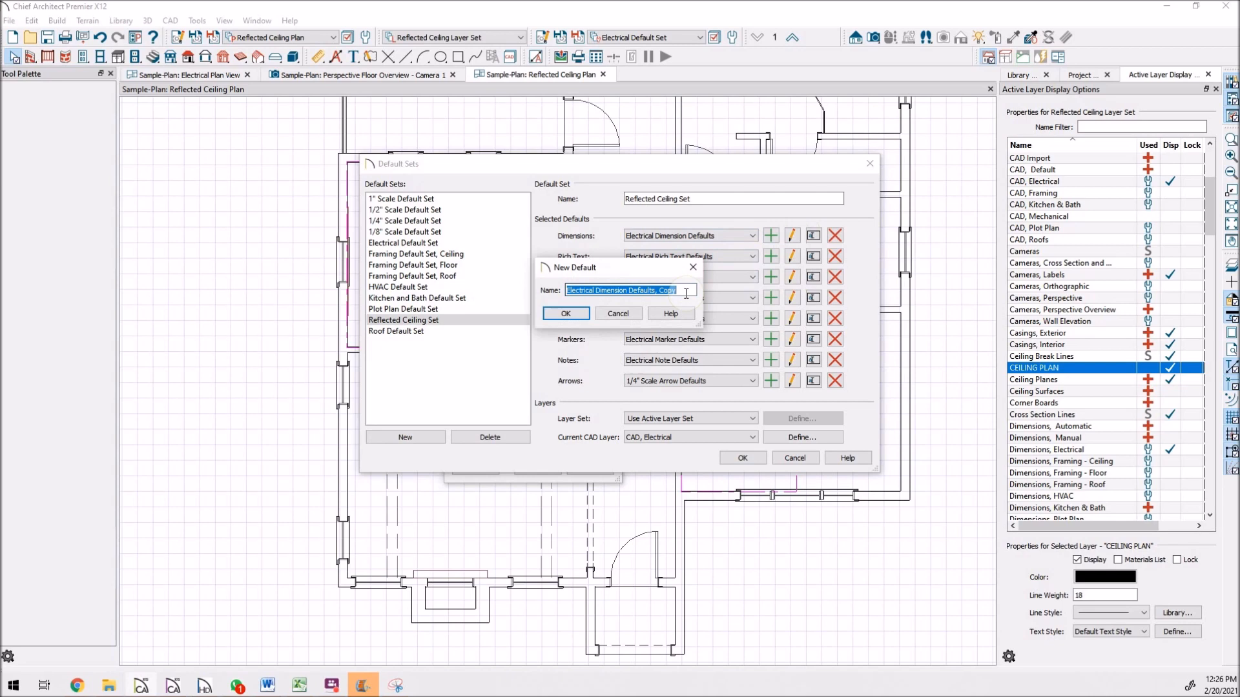
type("r")
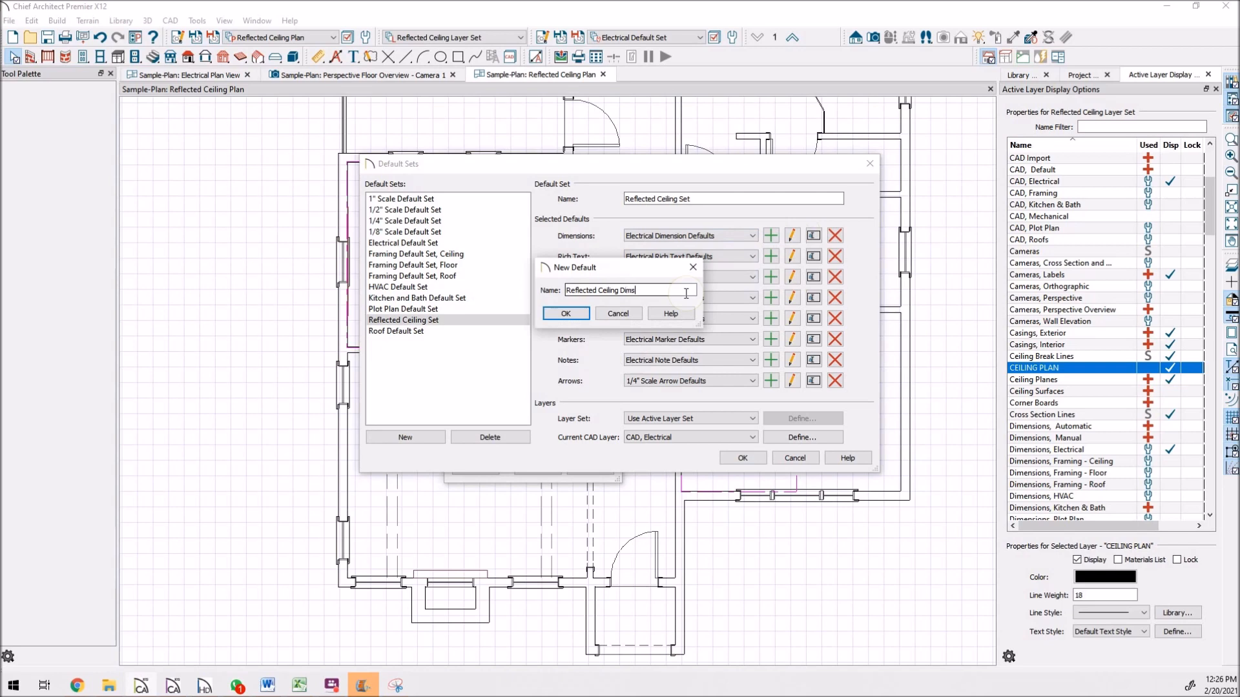
left_click(566, 313)
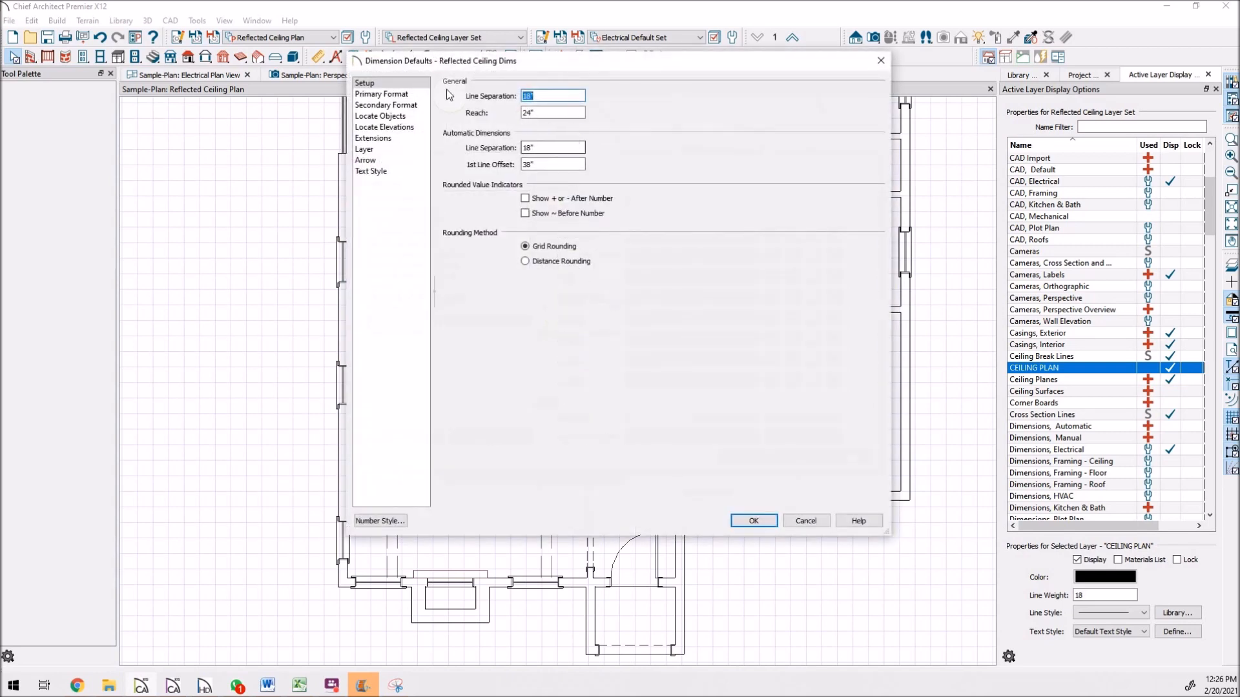
Step: Assign the "CEILING PLAN" layer to the Reflected Ceiling Dims default
left_click(378, 148)
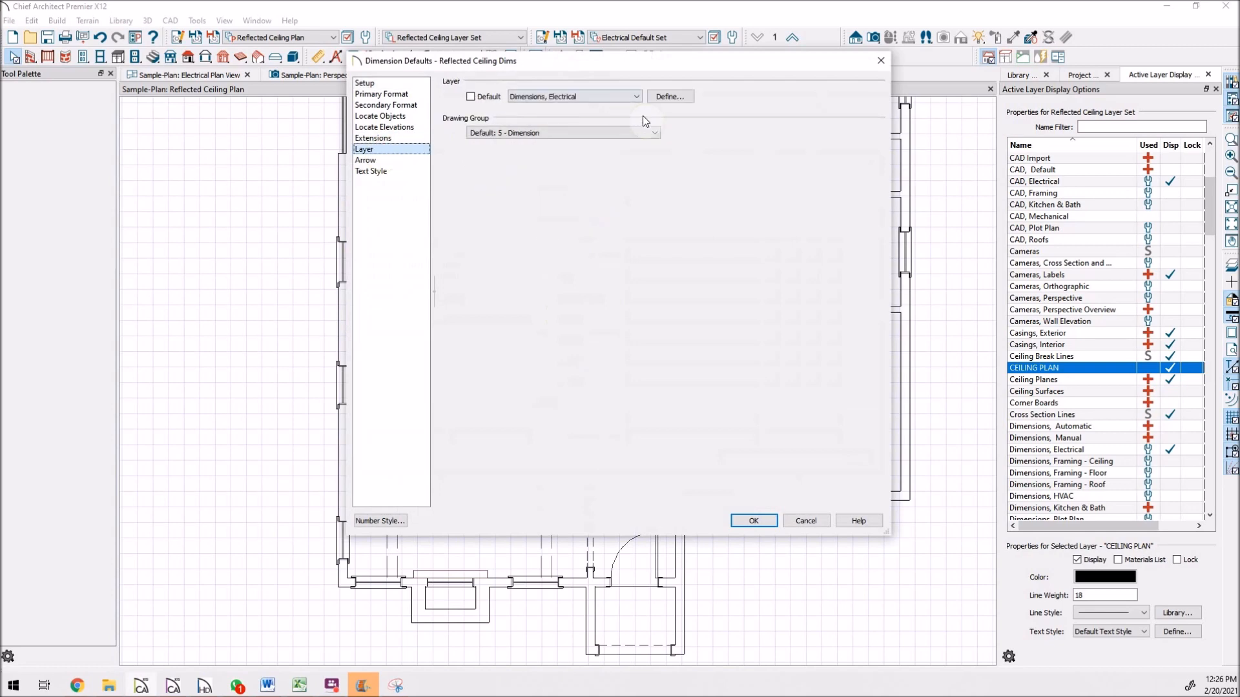
left_click(635, 97)
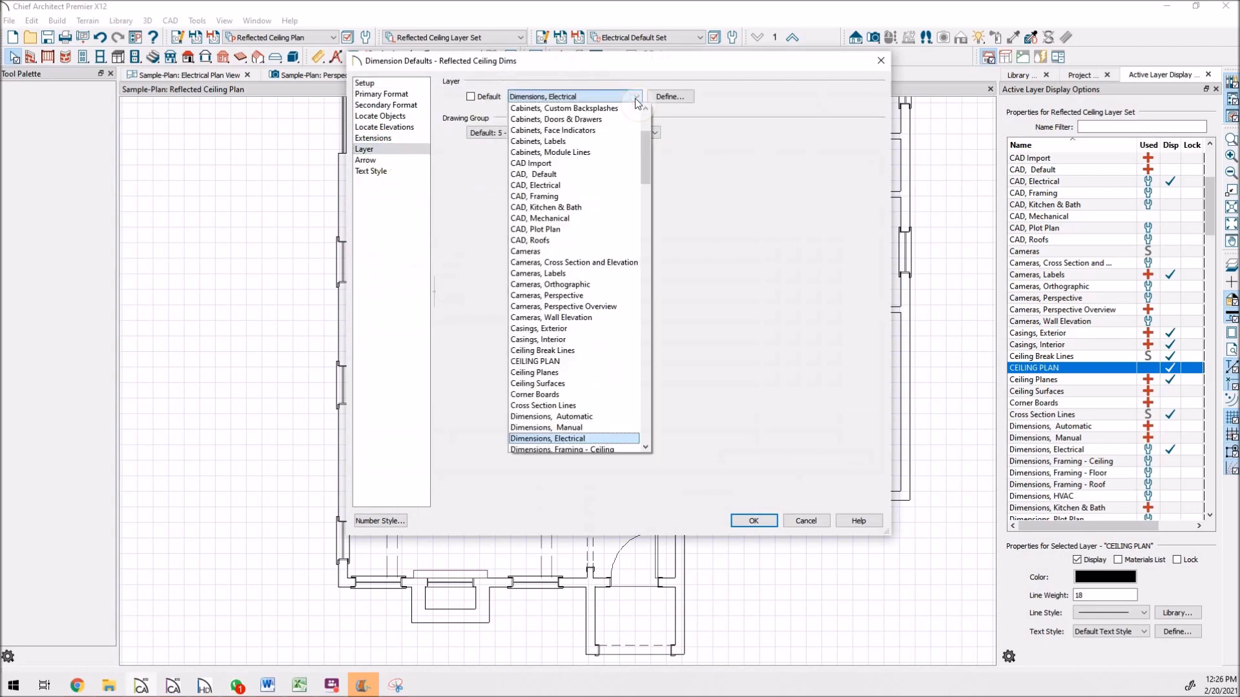
left_click(577, 360)
left_click(761, 523)
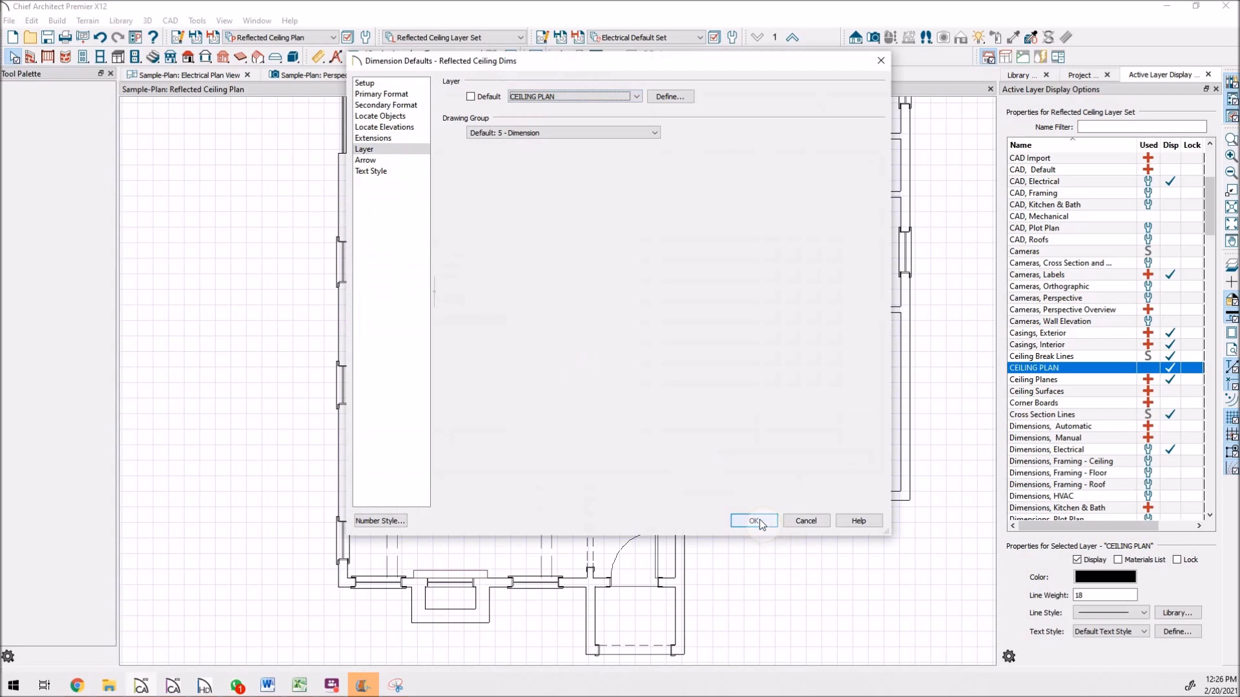
Step: Give the Reflected Ceiling Dims default a custom text style with a character height of 4 inches
left_click(384, 172)
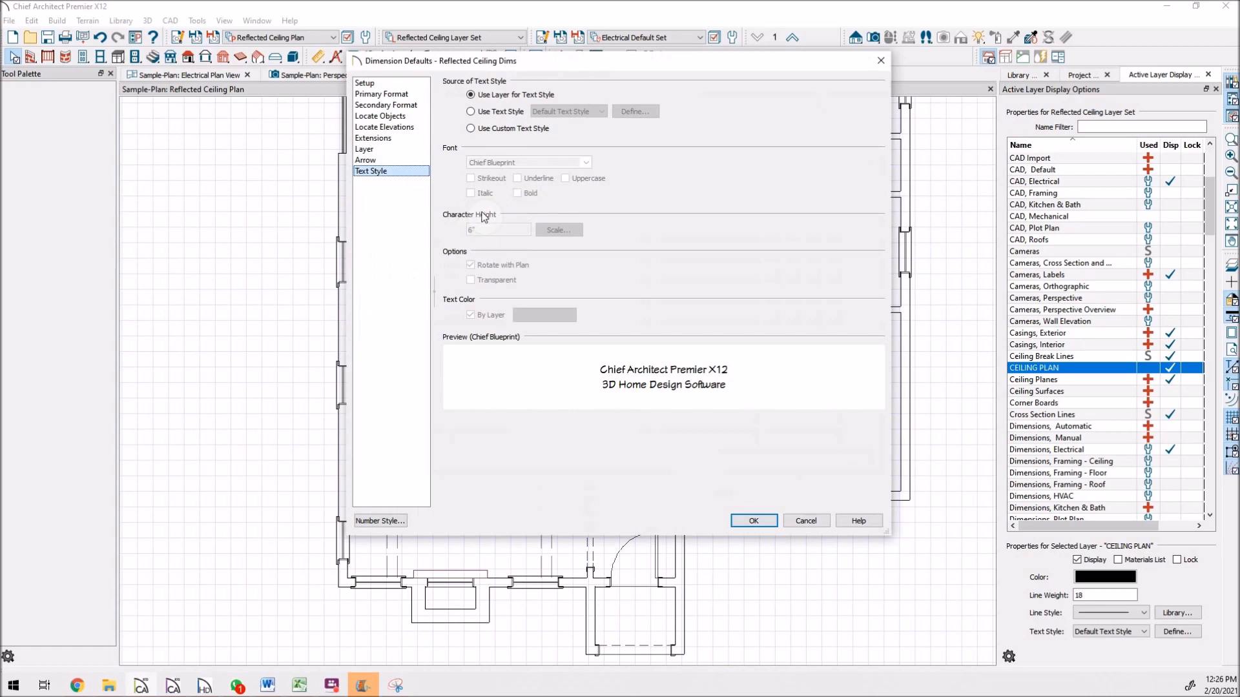
left_click(470, 128)
double_click(484, 229)
type("4")
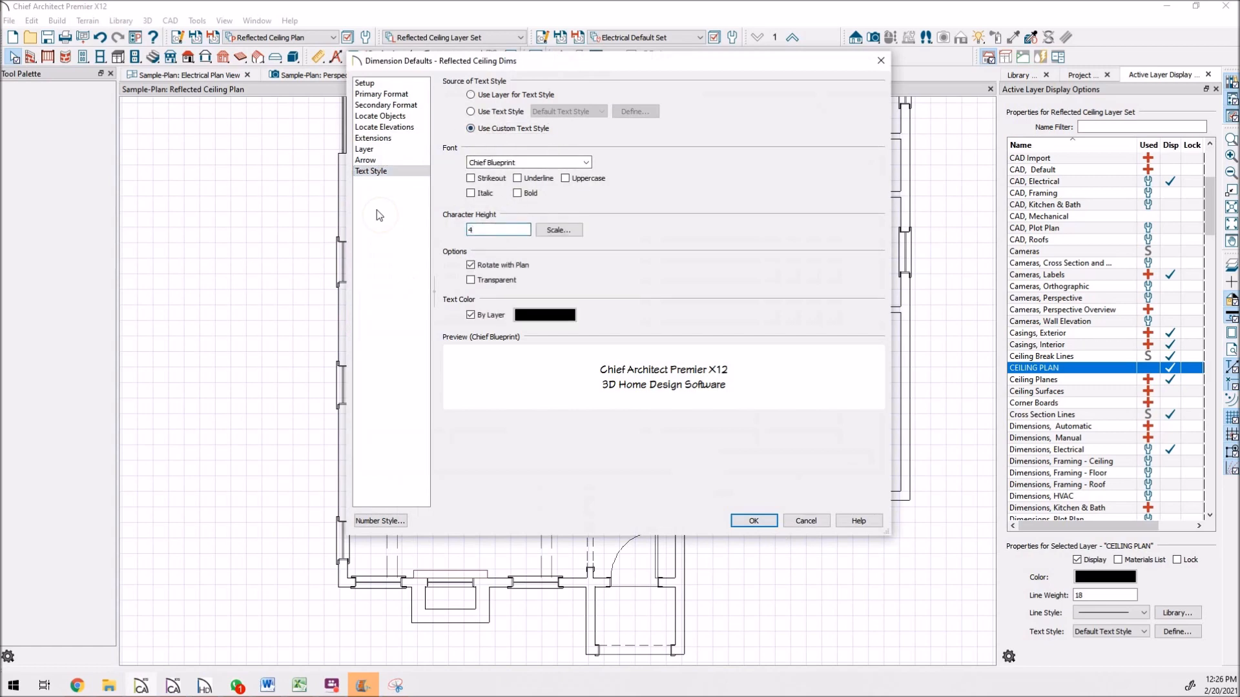
key("Tab")
left_click(762, 525)
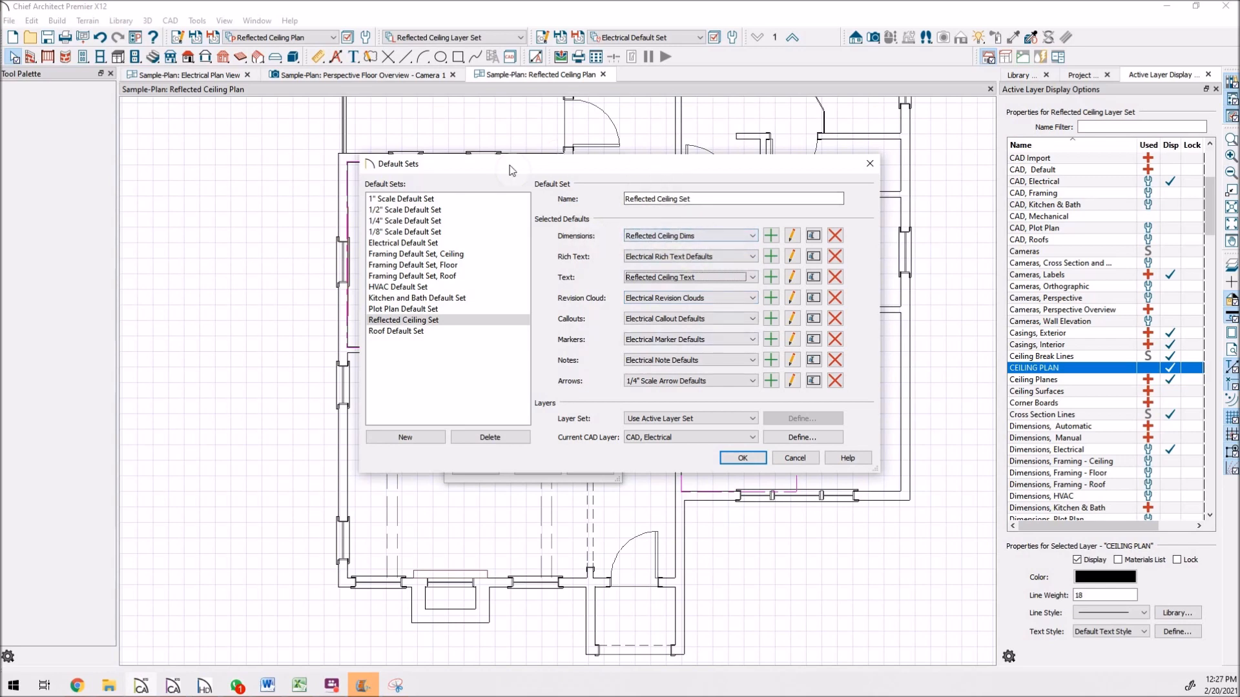
Step: Accept the default set changes and make "Reflected Ceiling Set" the active default set for the plan
left_click(754, 460)
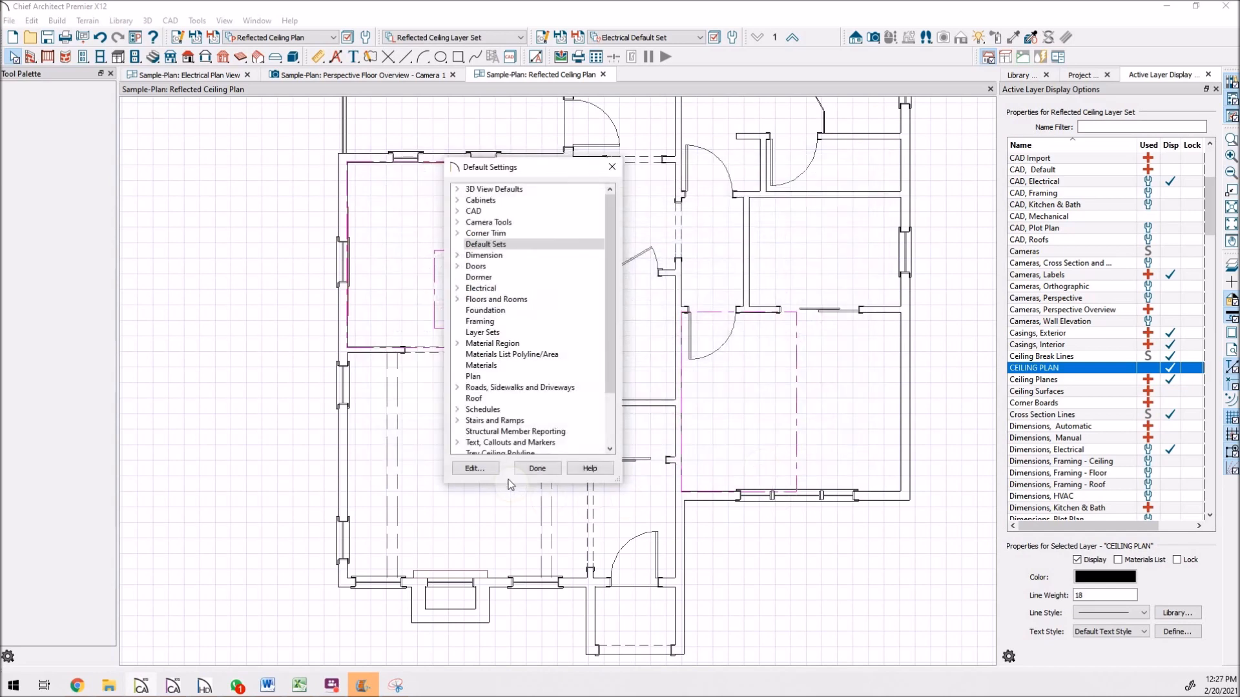
left_click(540, 469)
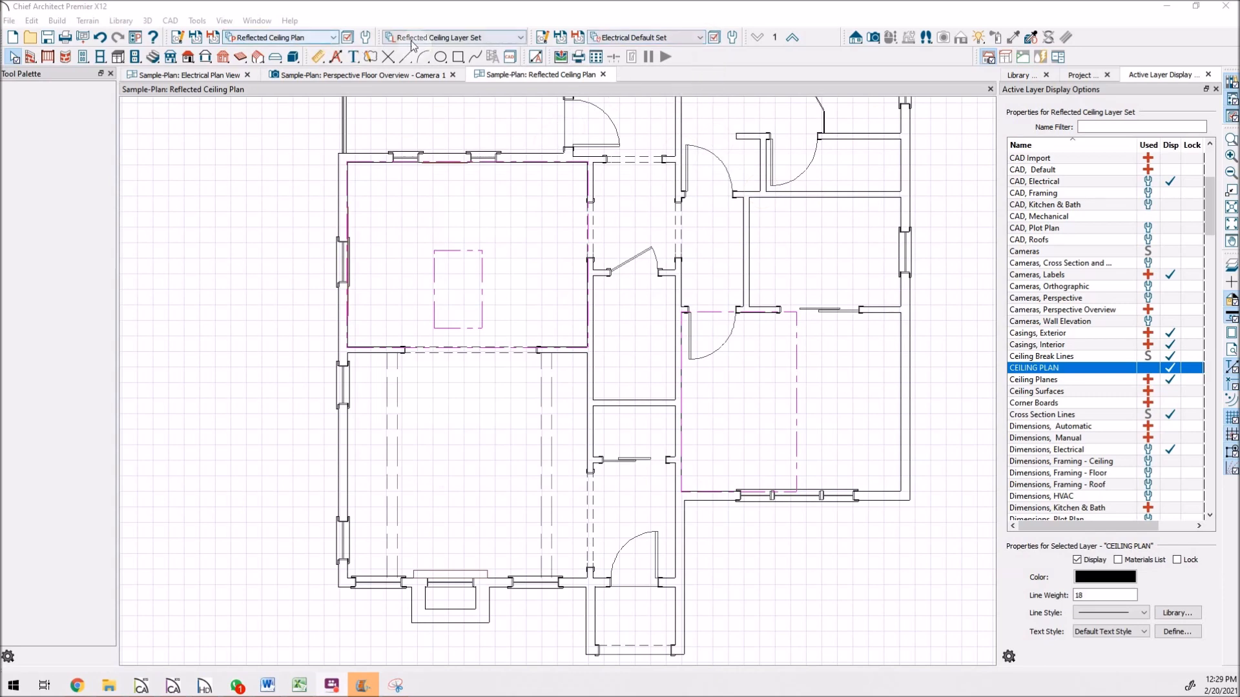
left_click(702, 38)
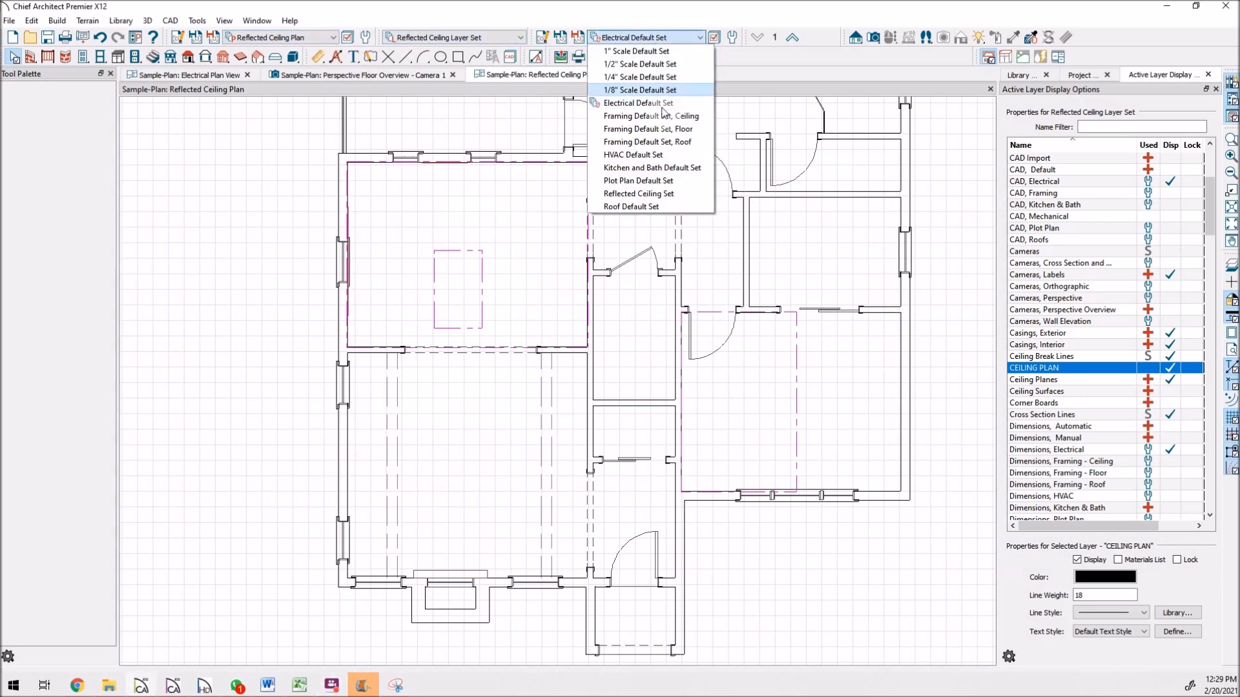
left_click(642, 195)
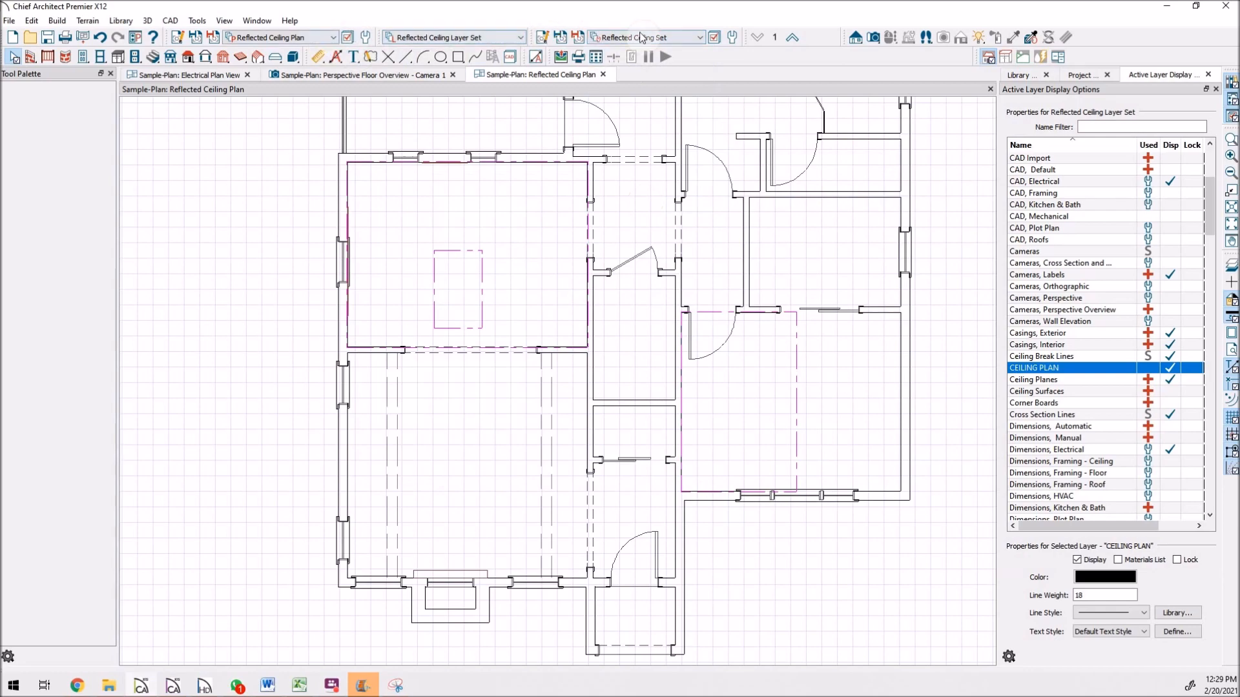
Step: Start a plain text note in the room with the small dashed rectangle and enter "TREY CEILING" as its first line
scroll(623, 373, "down", 4)
scroll(623, 373, "down", 2)
scroll(629, 199, "up", 4)
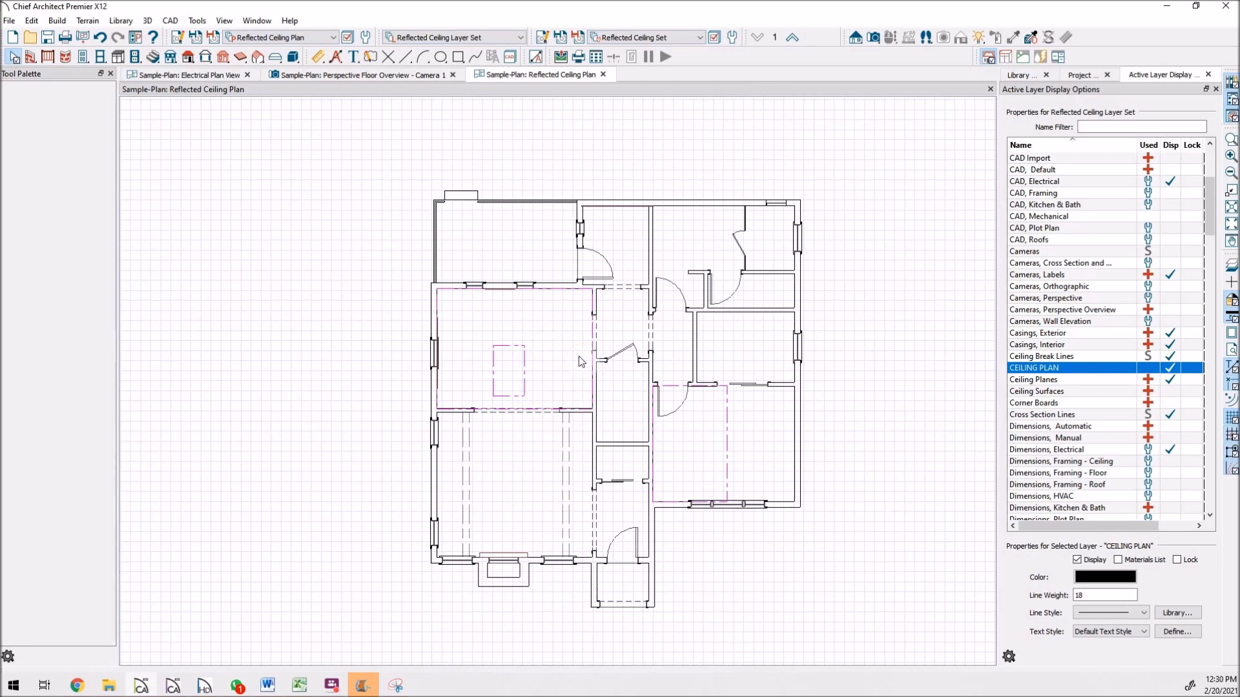
scroll(559, 310, "up", 3)
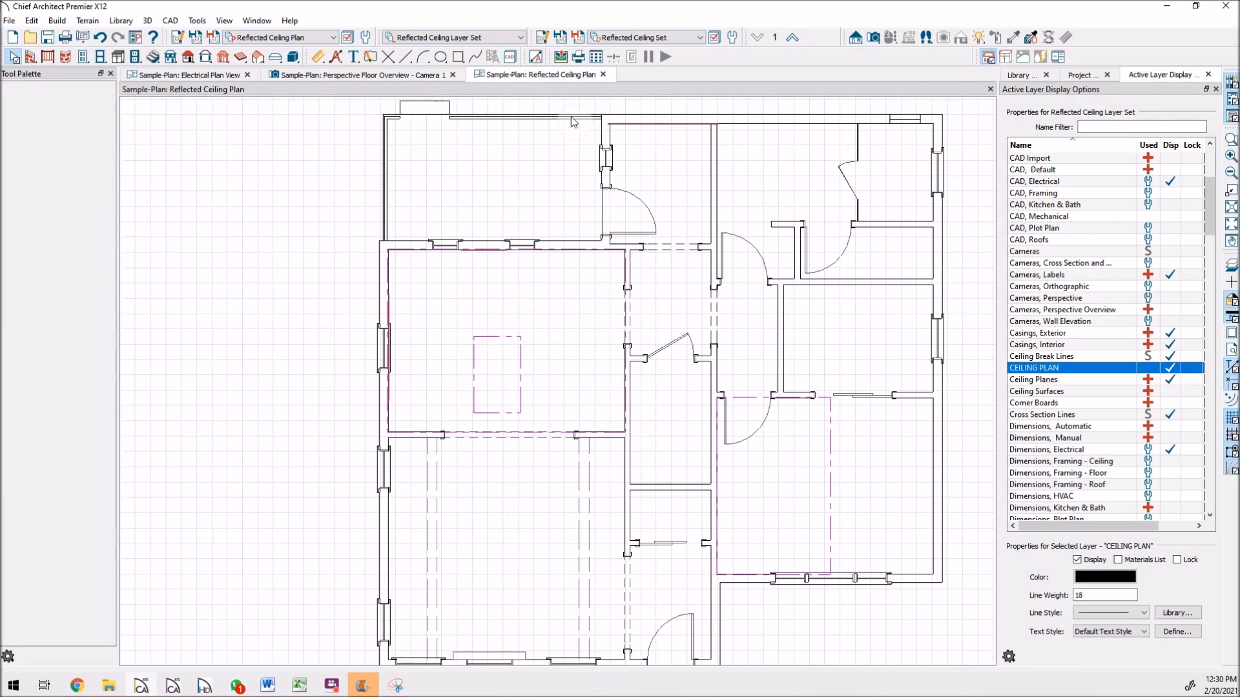
left_click(354, 58)
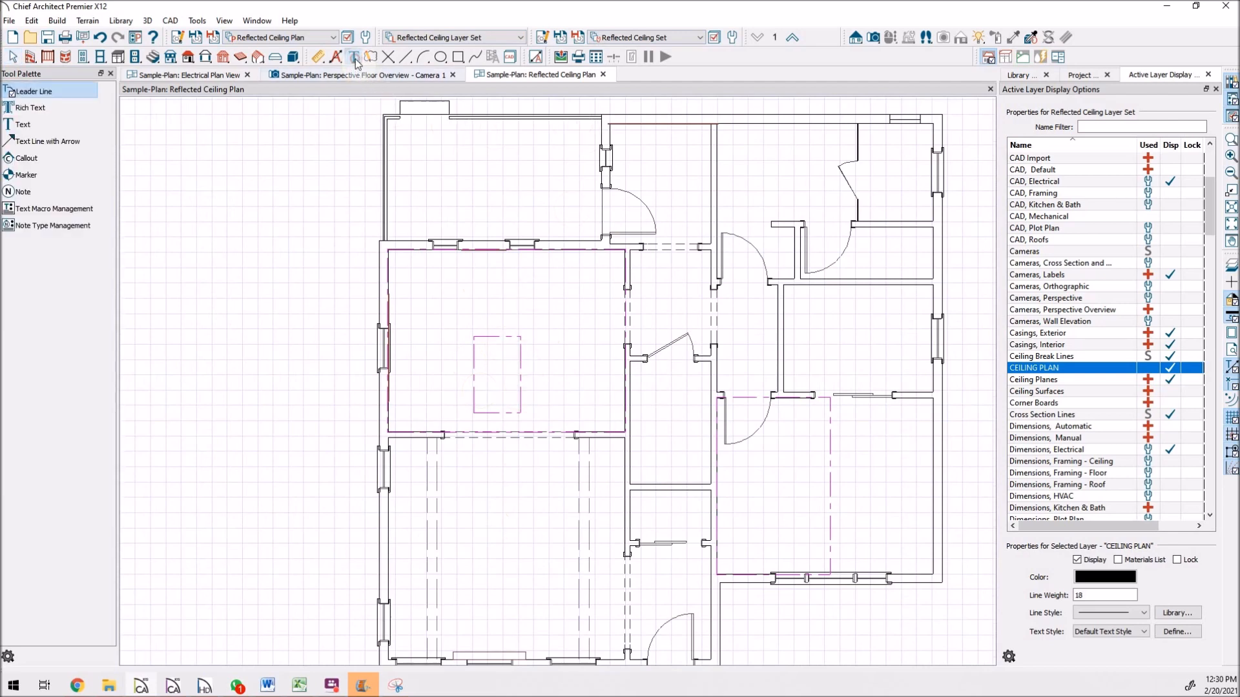
left_click(49, 125)
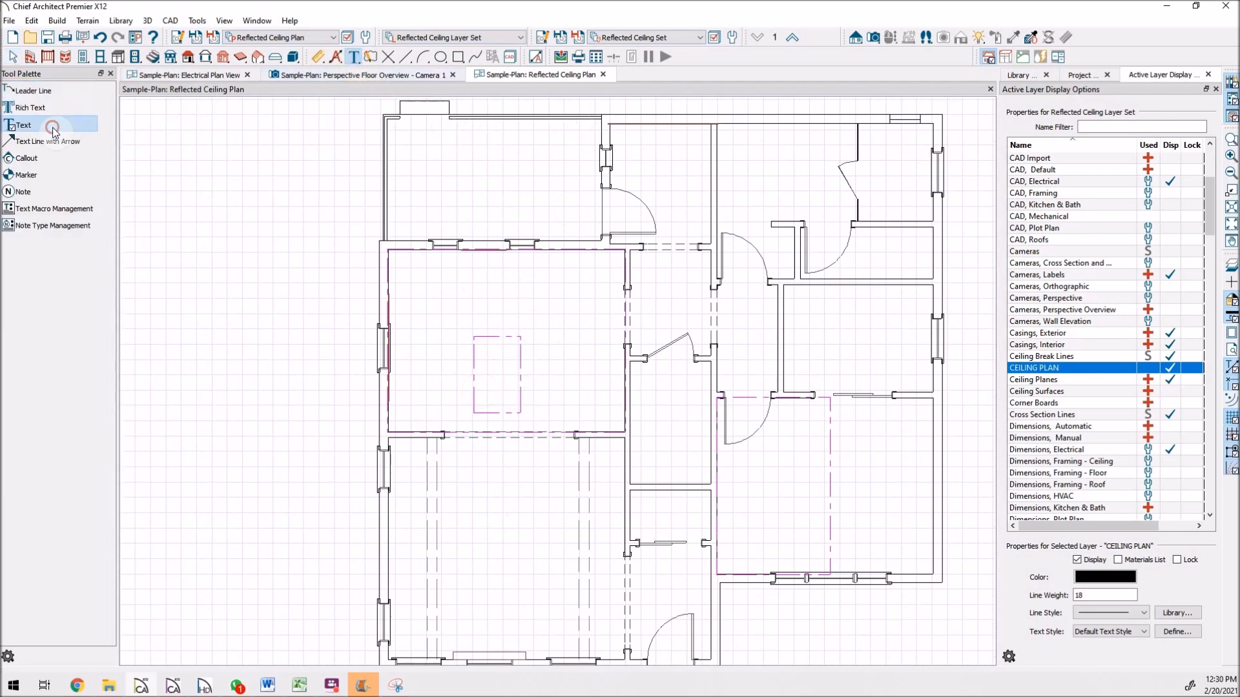
left_click(487, 315)
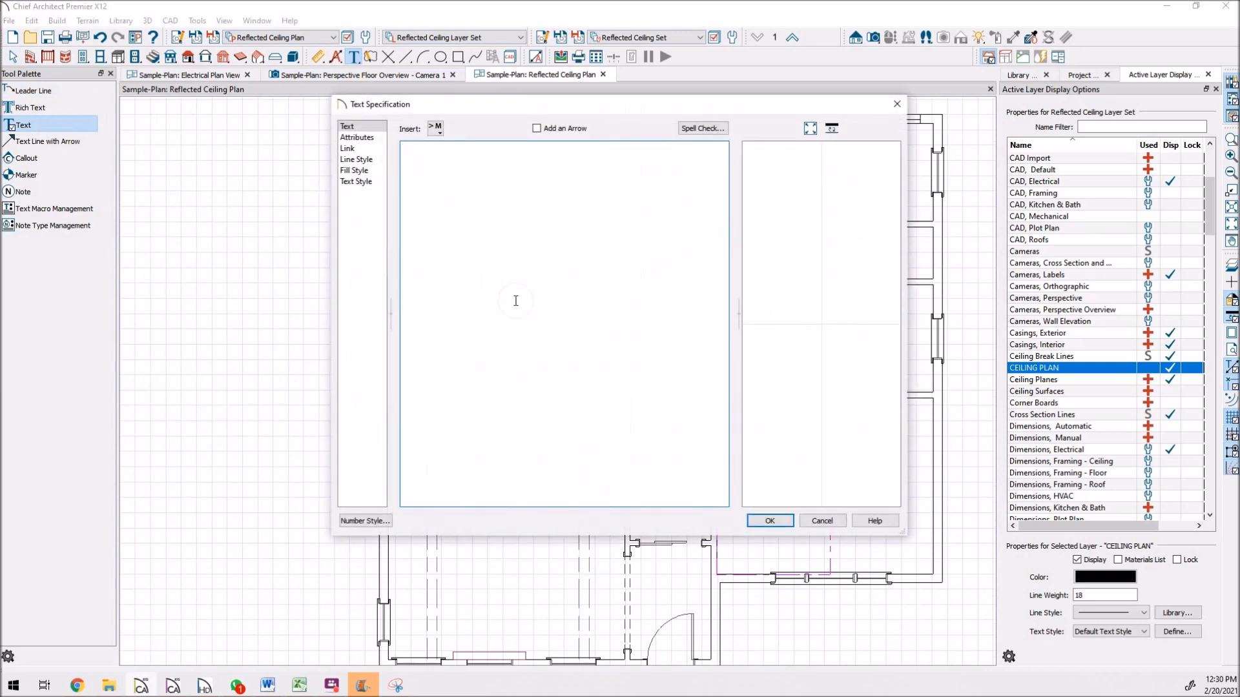
type("TR")
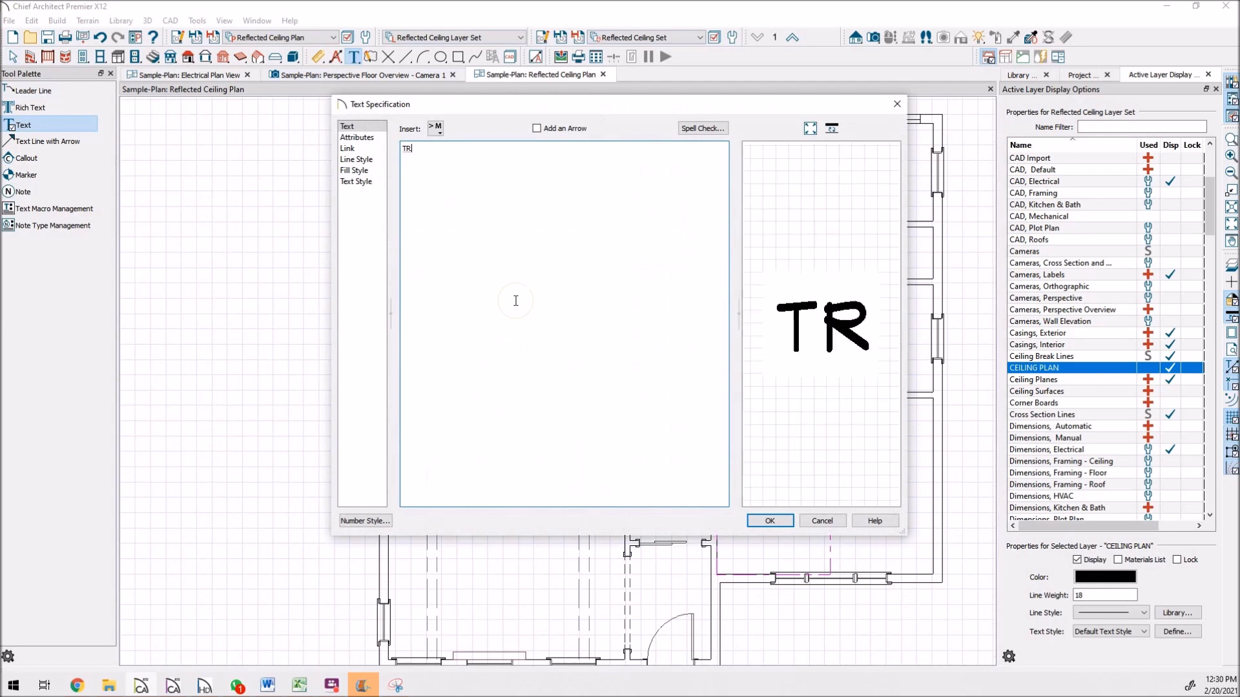
type("EY CEILING")
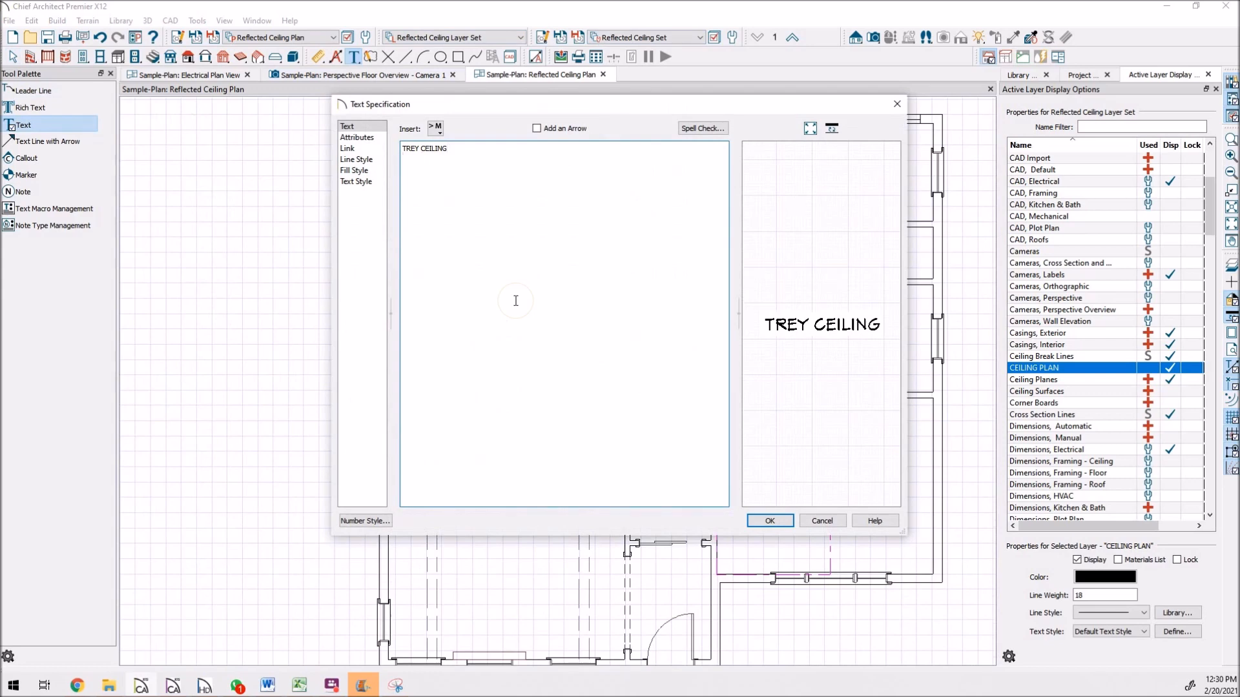
key("Return")
type("12\" RAISED")
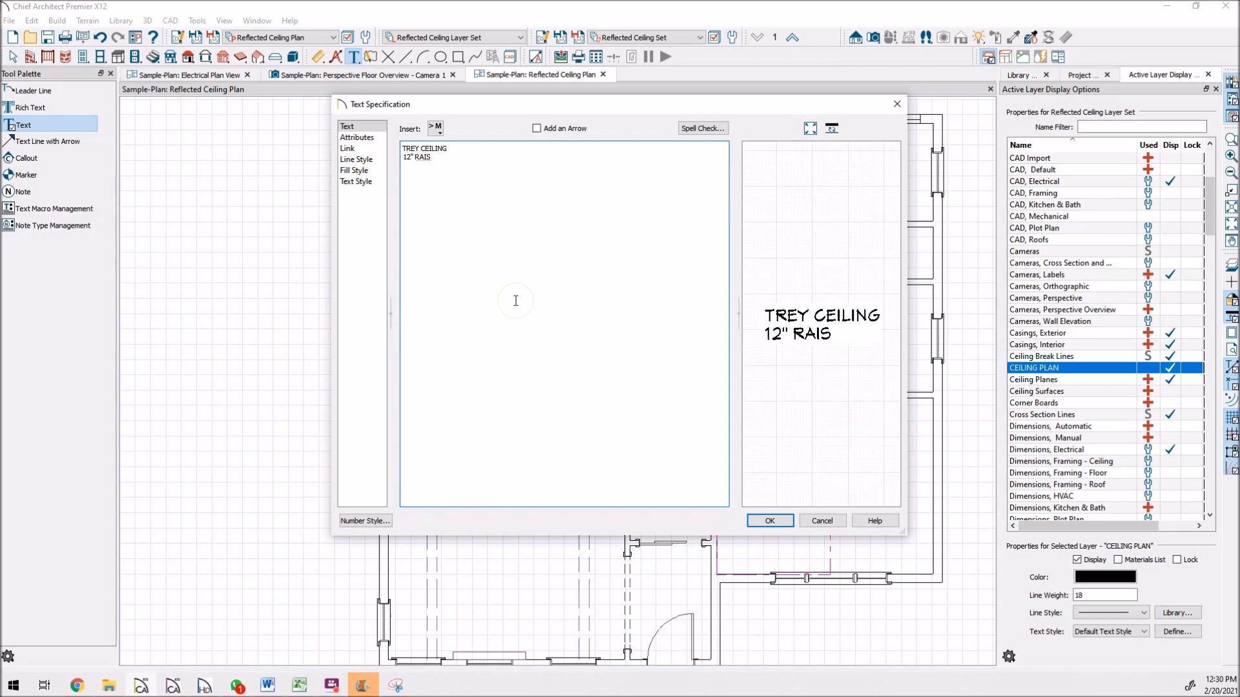
key("BackSpace")
key("BackSpace")
key("BackSpace")
key("BackSpace")
key("BackSpace")
key("BackSpace")
key("BackSpace")
key("BackSpace")
key("BackSpace")
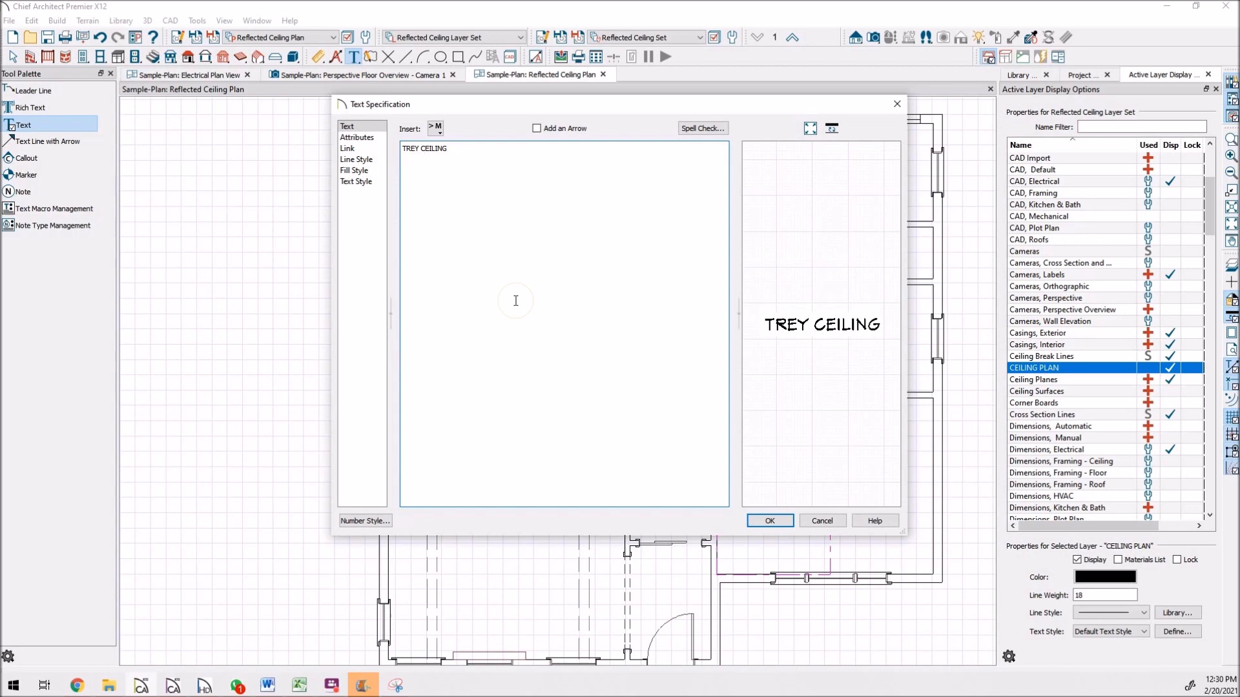
Step: Enter "RAISED 12" ABOVE CEILING" as the second line of the text note and place it in the plan
type("rA")
key("BackSpace")
key("BackSpace")
type("RAISED")
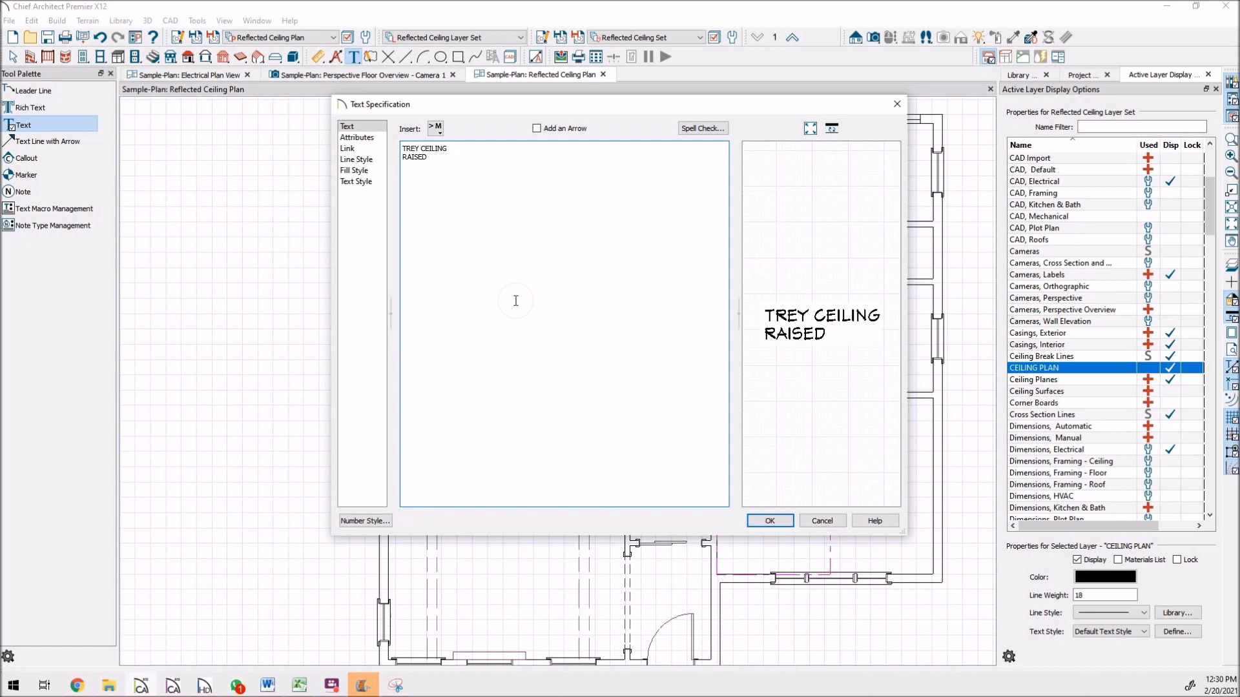
type(" 12\" ABOVE ")
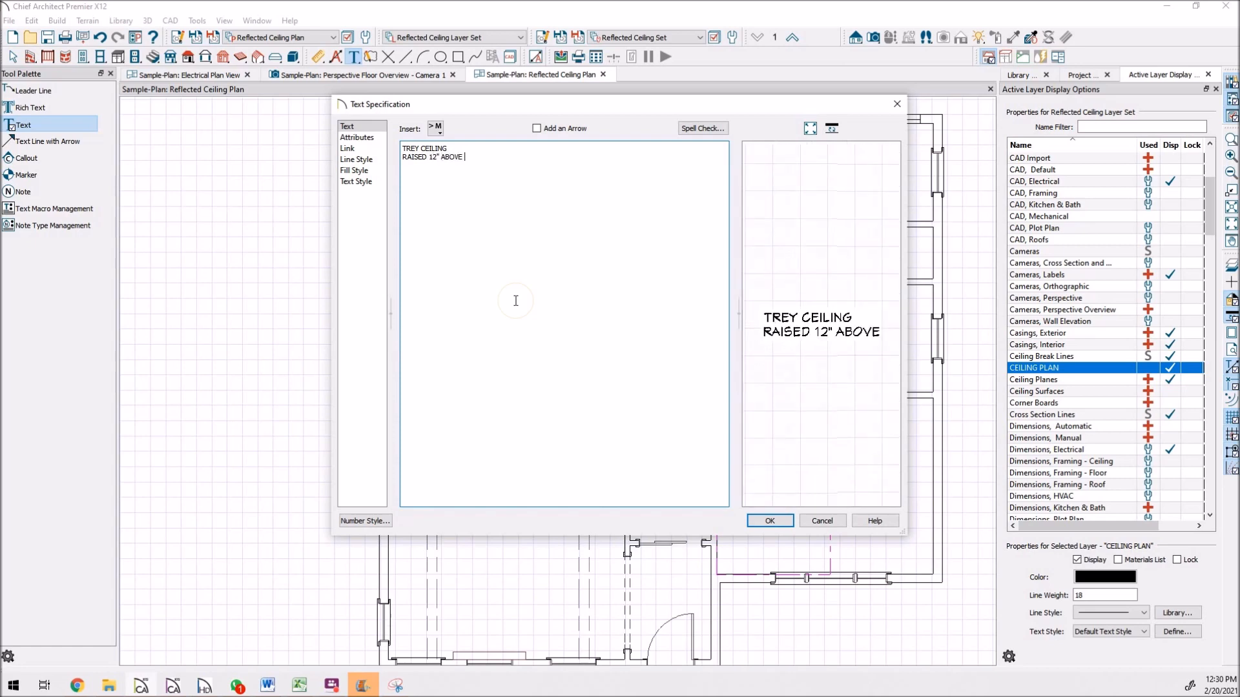
type("CEILING")
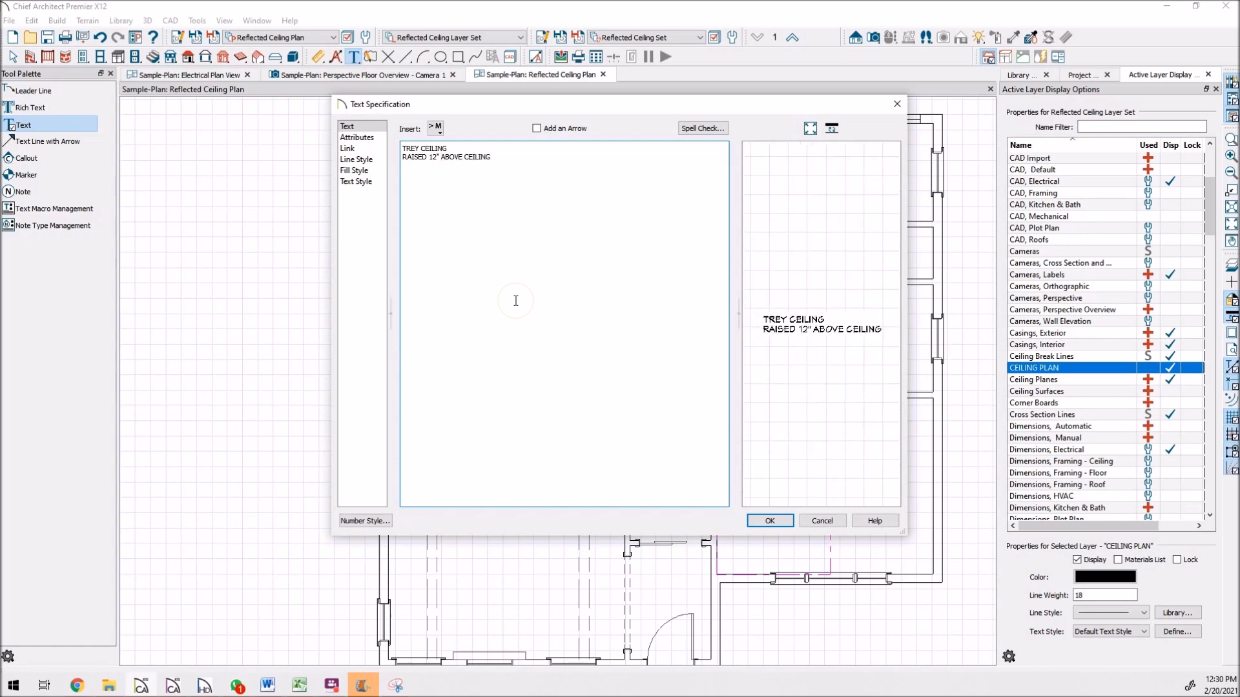
left_click(775, 520)
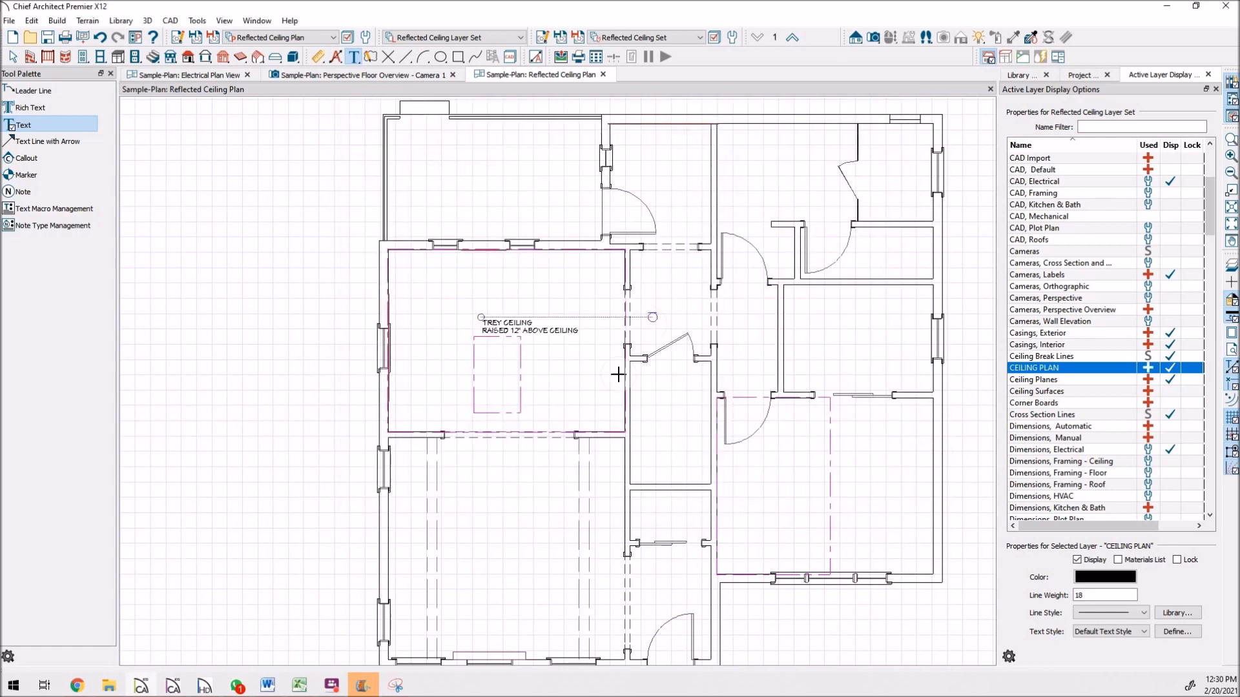
Step: Move the "TREY CEILING" note so it sits centred above the small dashed rectangle in its room
key("space")
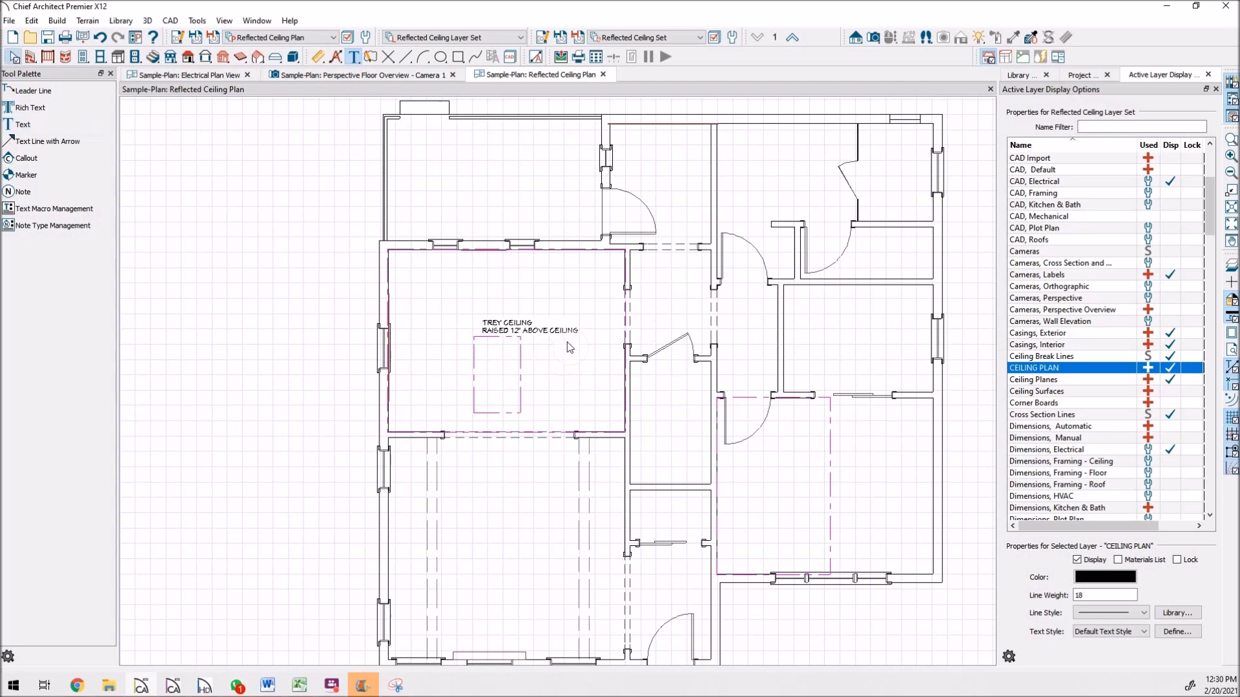
left_click(570, 335)
left_click_drag(530, 326, 510, 320)
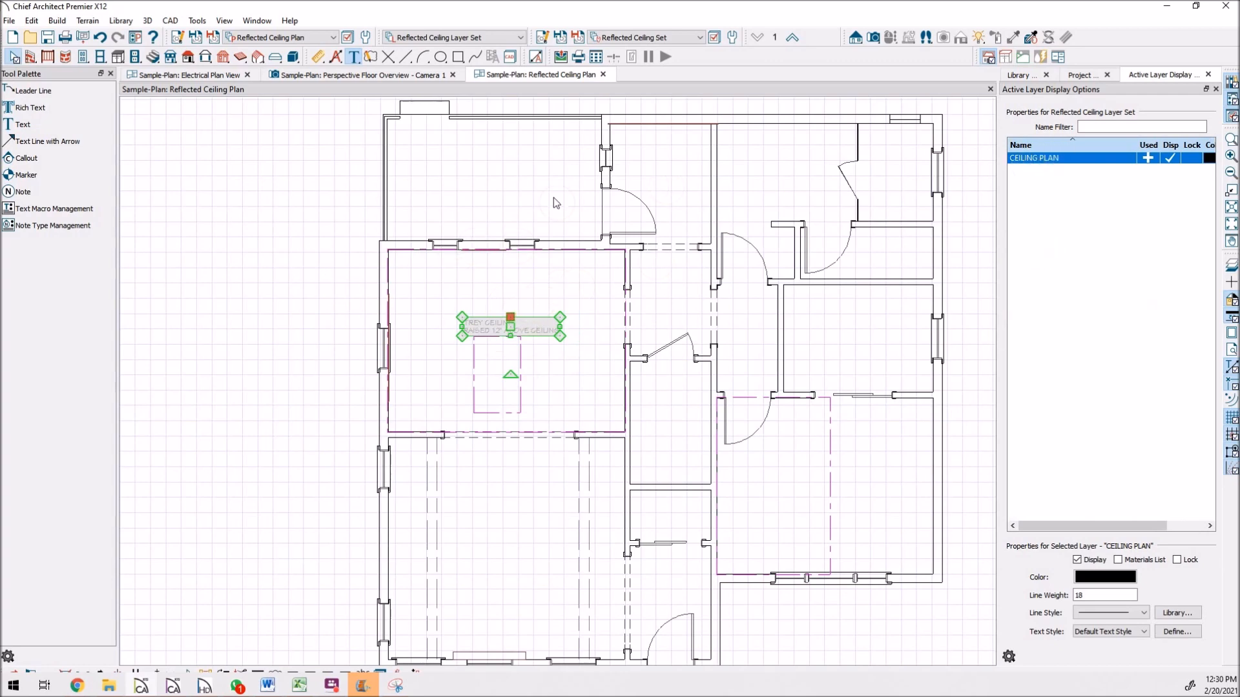
Step: Start a text note in the room with the vertical dashed ceiling line, reading "CATHEDRAL CEILING", "9' - 15'" and "12/12 PITCH" on three lines
scroll(420, 307, "down", 3)
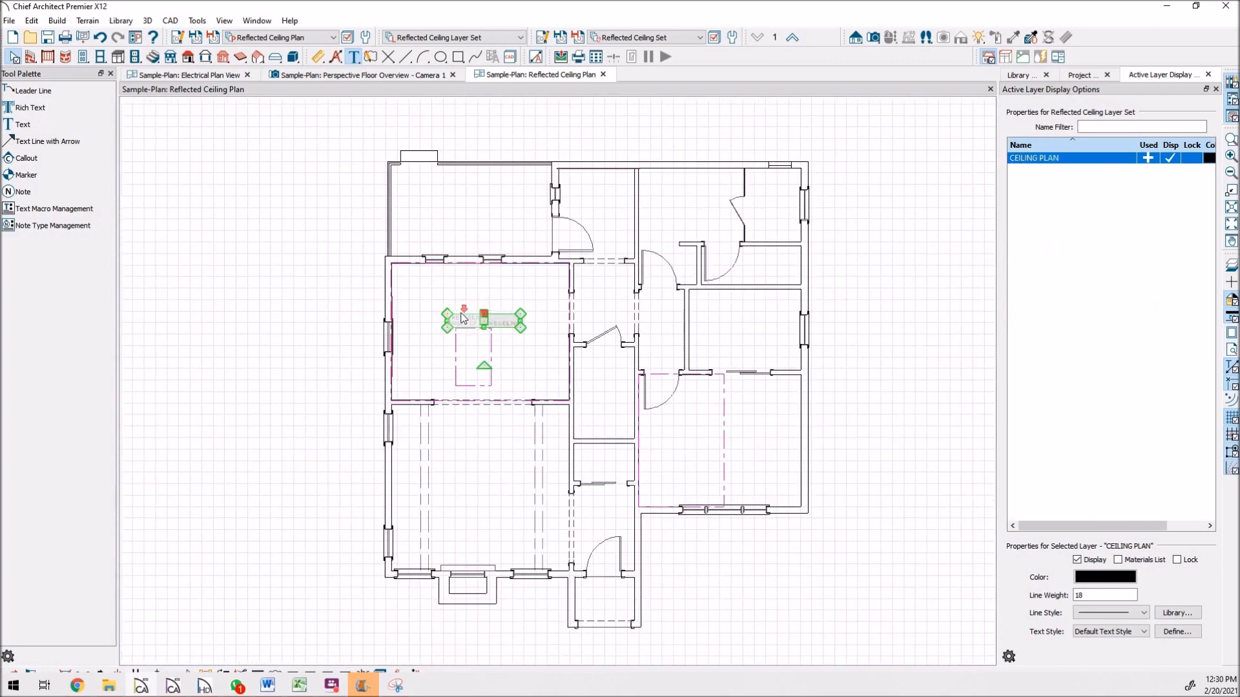
left_click(23, 125)
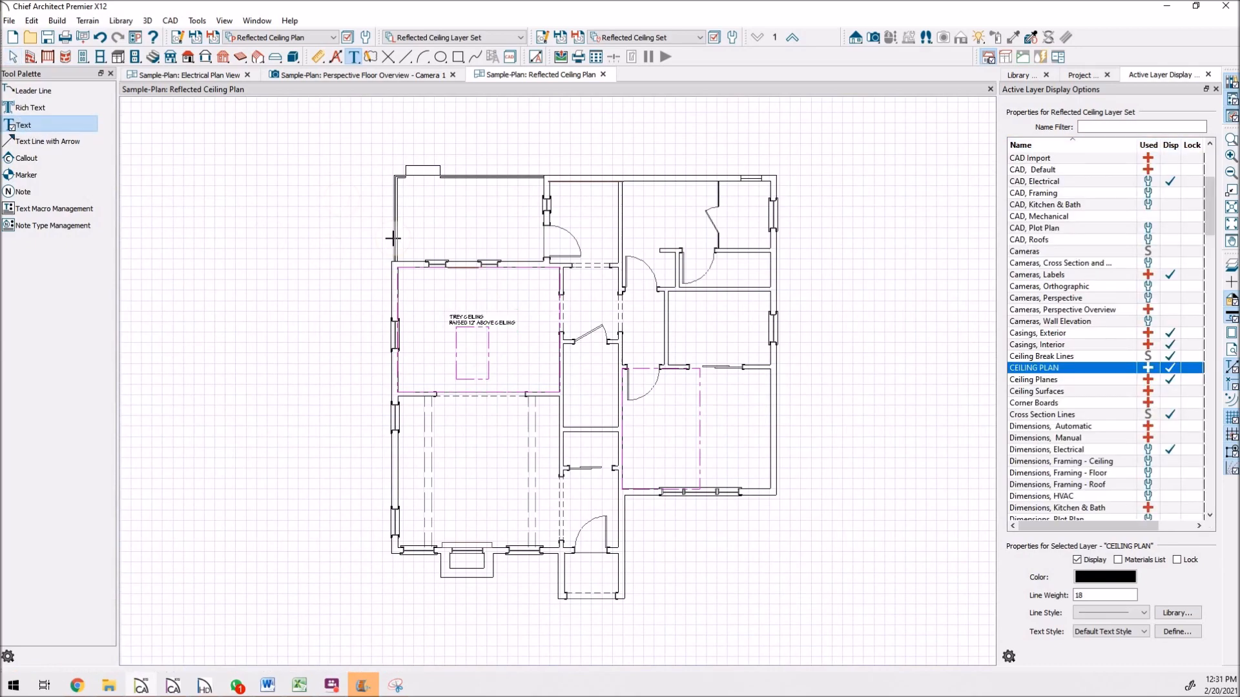
scroll(722, 425, "up", 4)
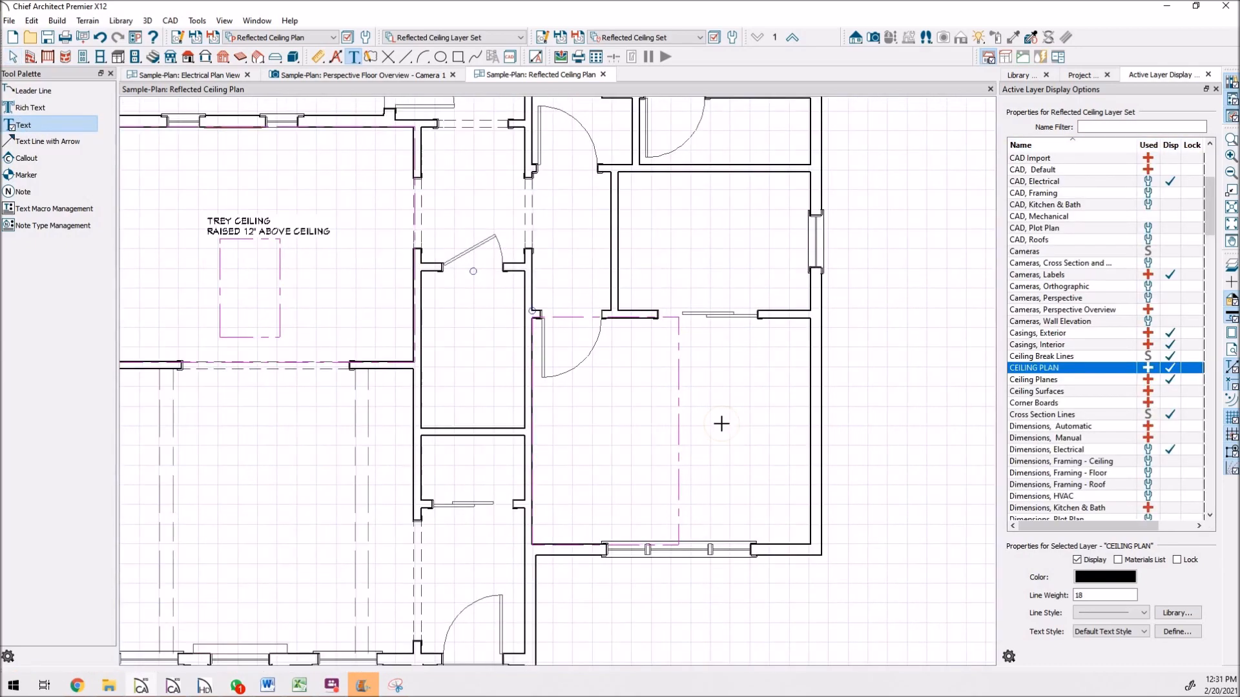
left_click(690, 394)
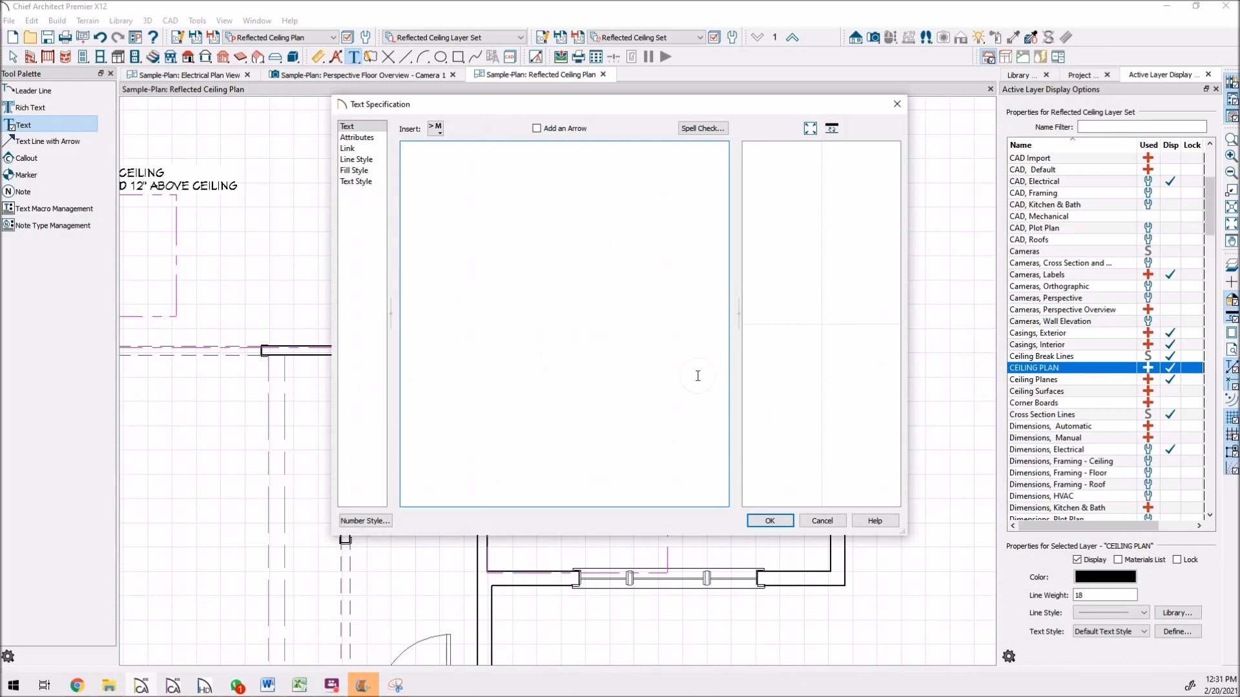
type("CAT")
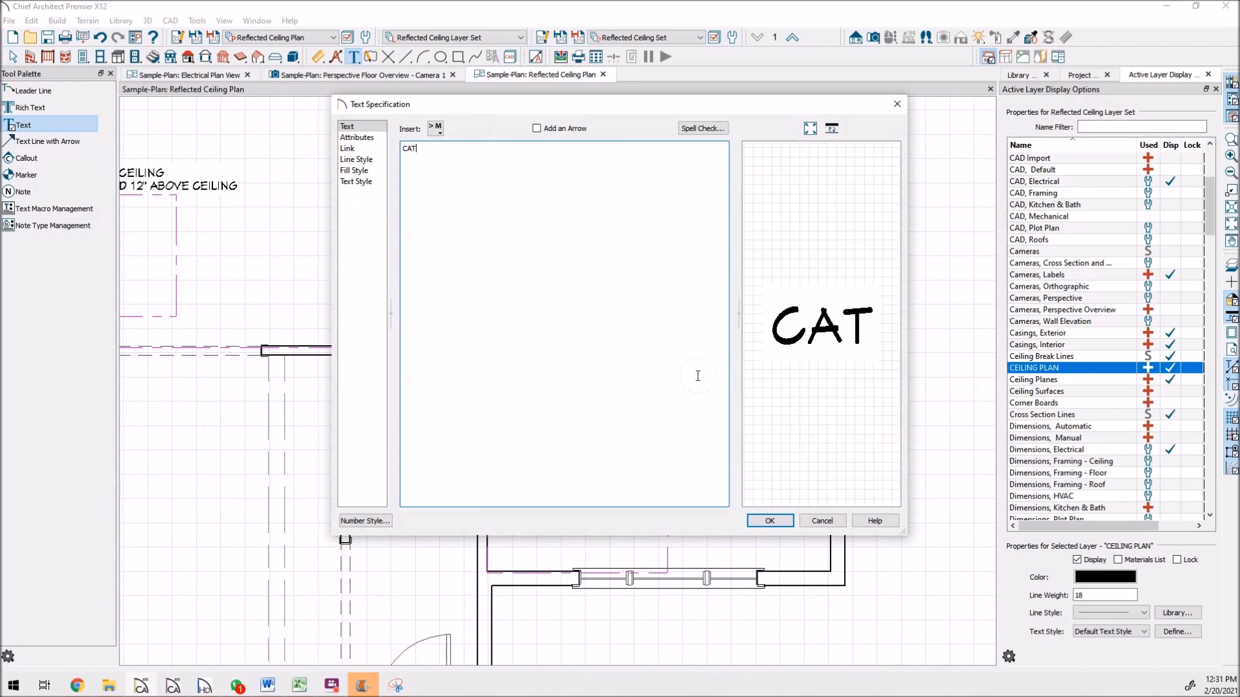
type("HEDRAL CEILING")
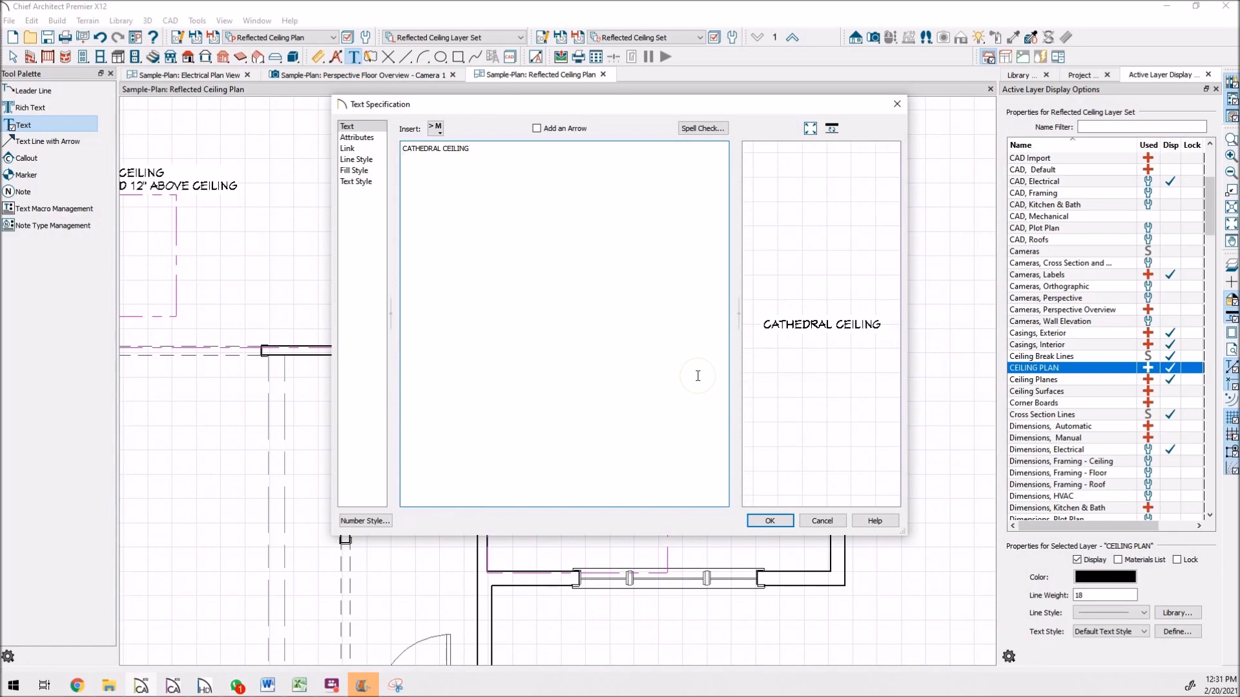
key("Return")
type("9' - 12")
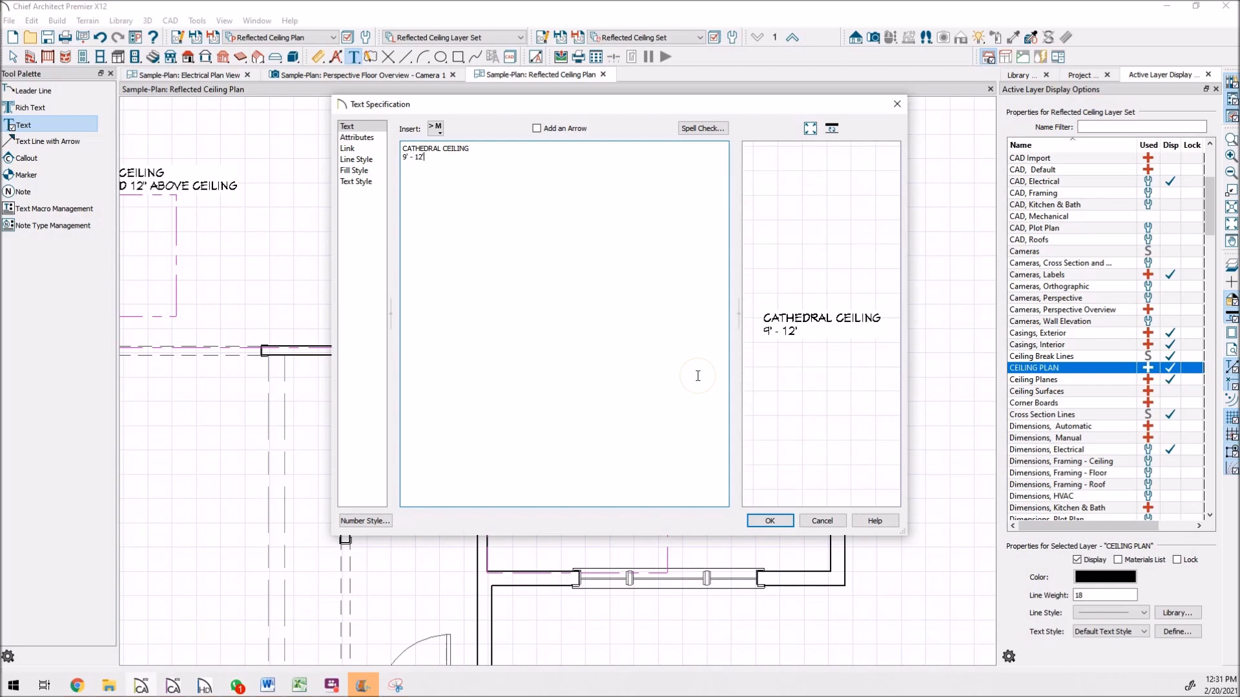
type("1")
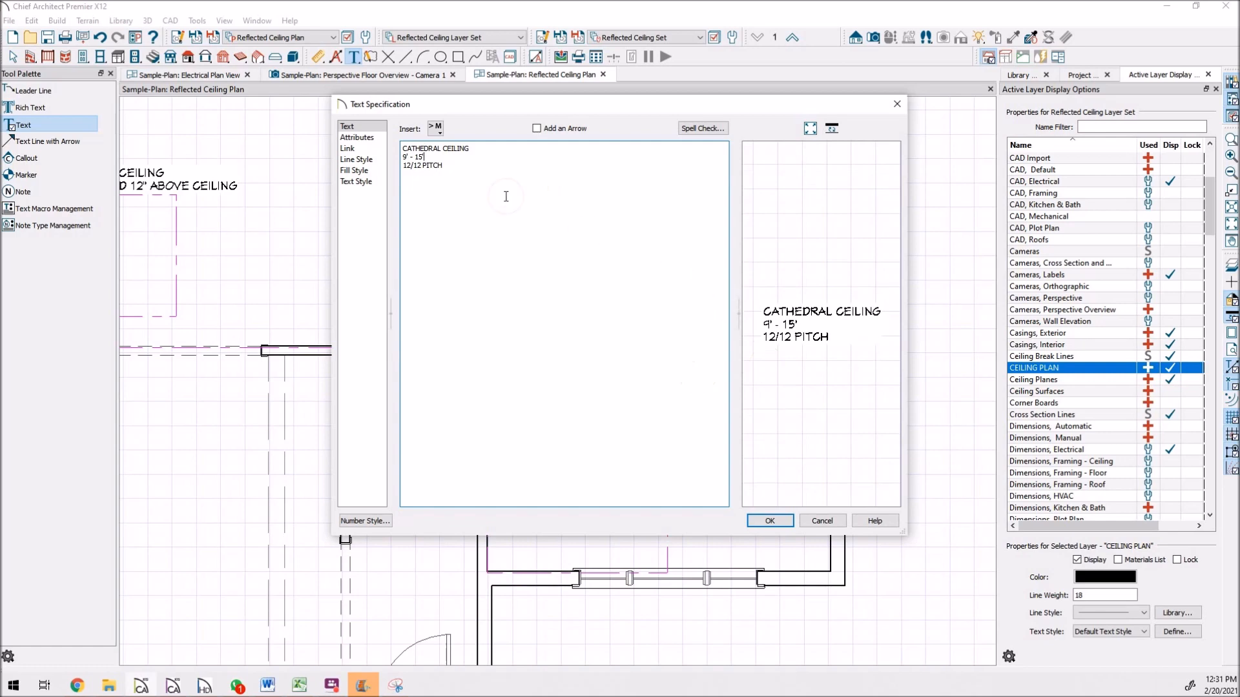
Step: Set the cathedral ceiling note's alignment to Centered and place the note in the plan
left_click_drag(452, 169, 401, 147)
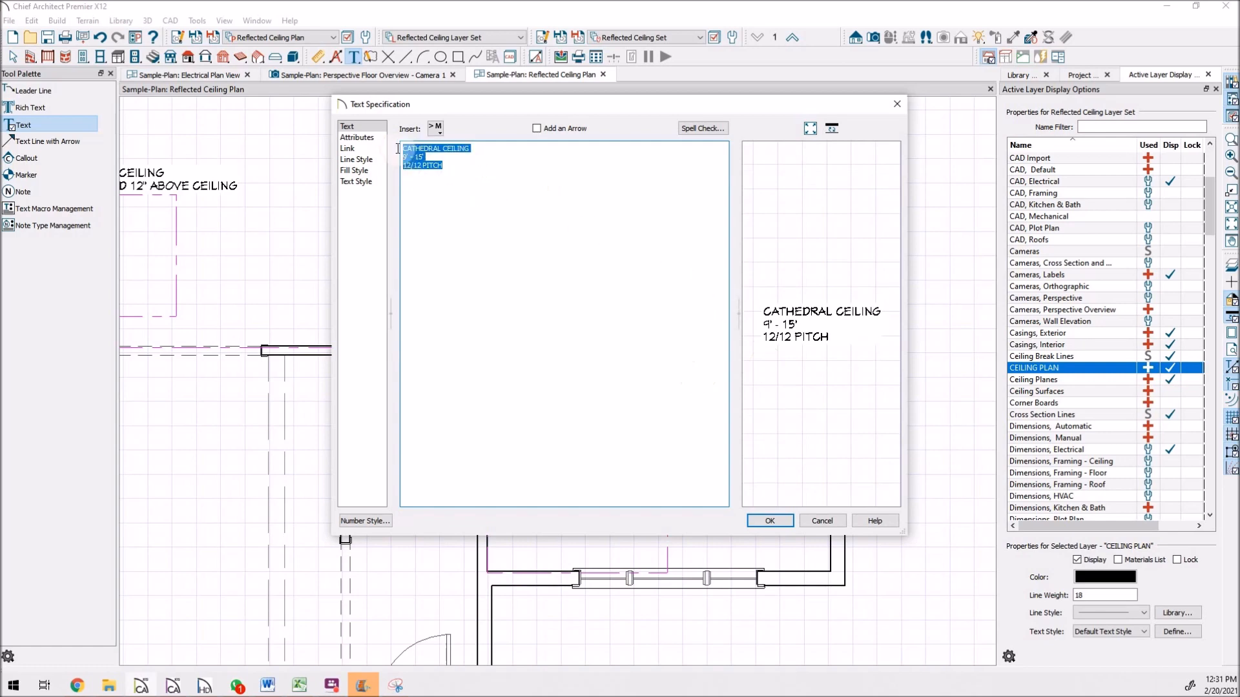
left_click(363, 182)
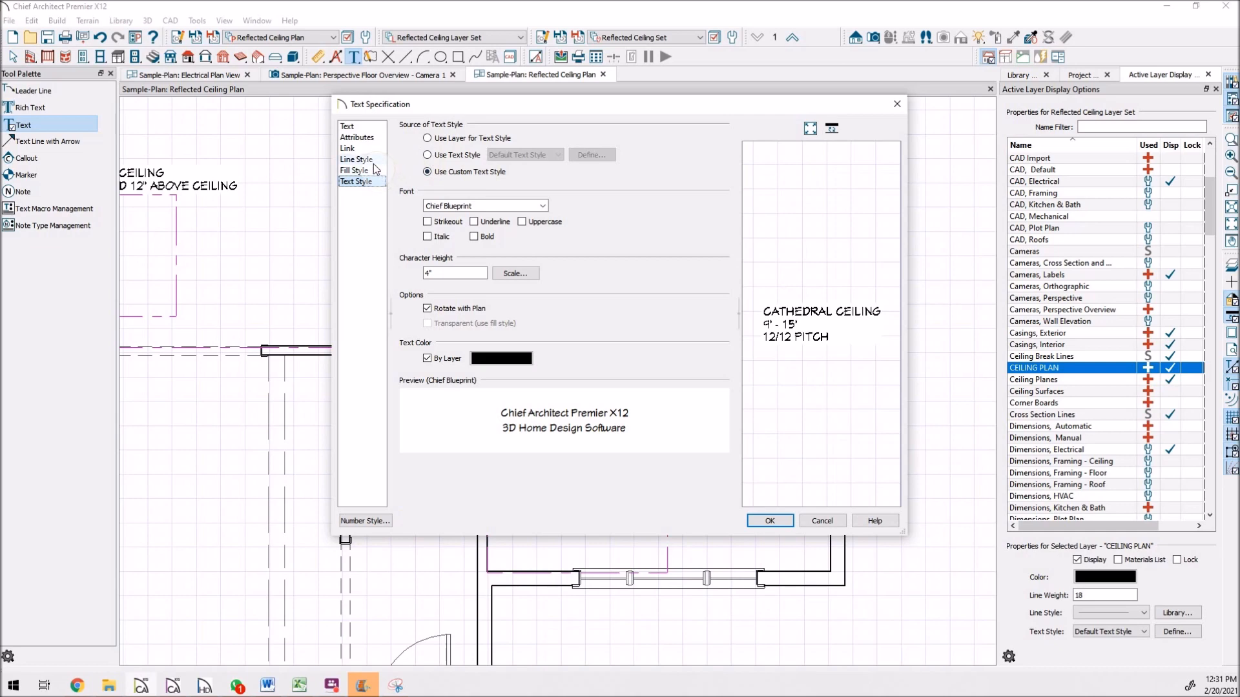
left_click(357, 137)
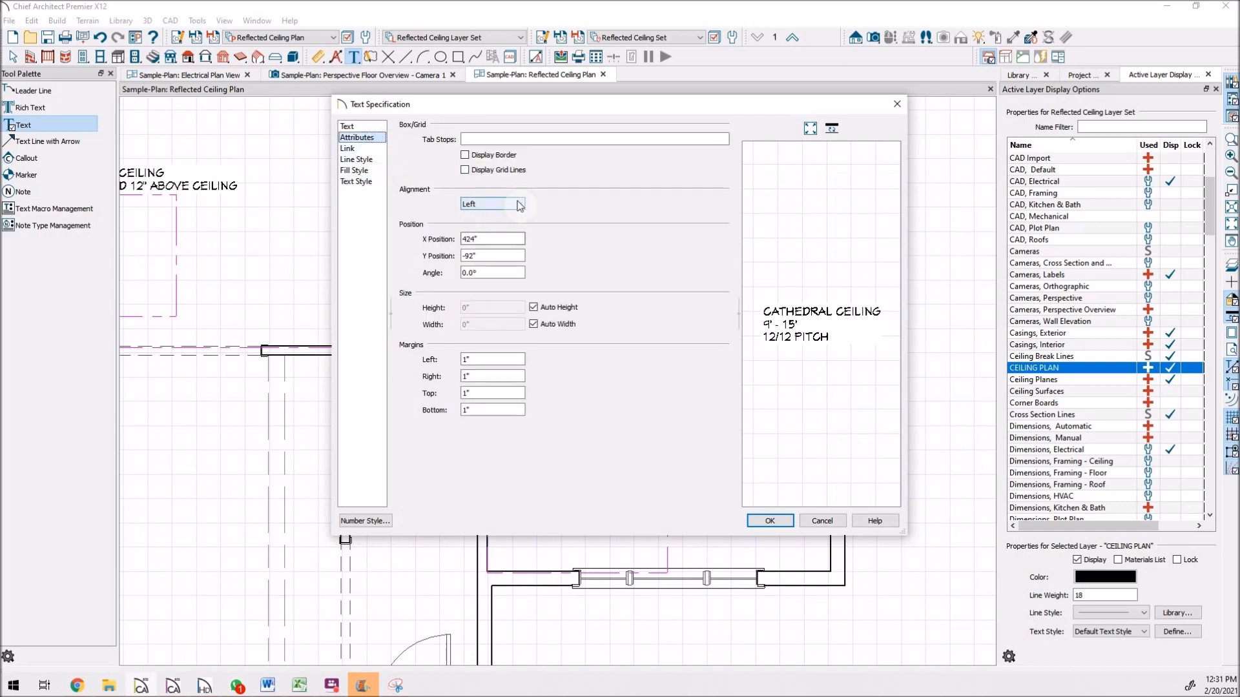
left_click(519, 204)
left_click(504, 227)
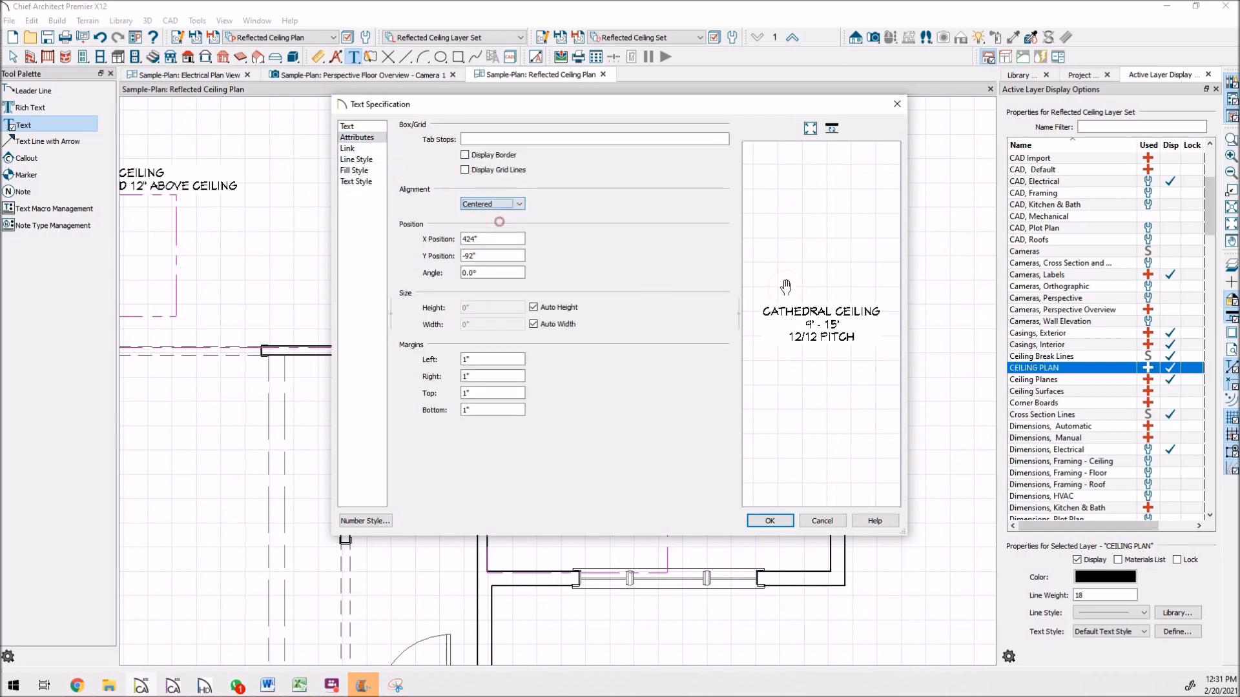
left_click(777, 522)
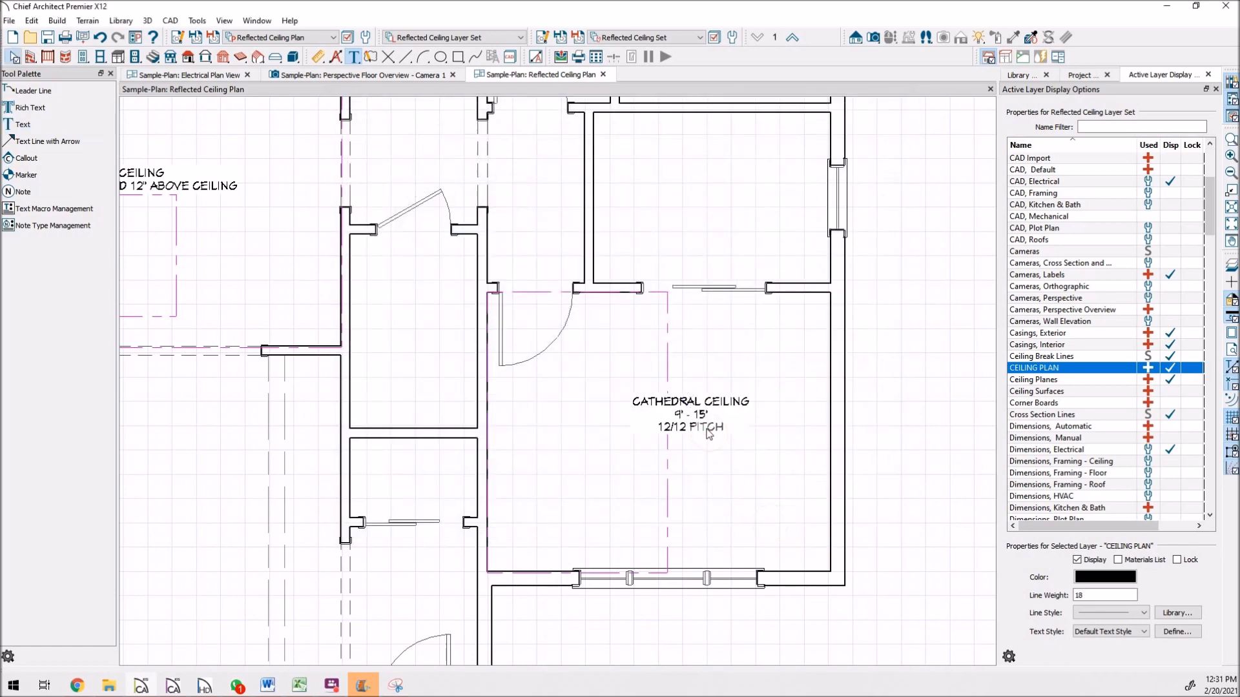
Step: Move the cathedral ceiling note so it is centred on the room's vertical dashed line
key("space")
left_click(707, 430)
left_click_drag(691, 413, 671, 414)
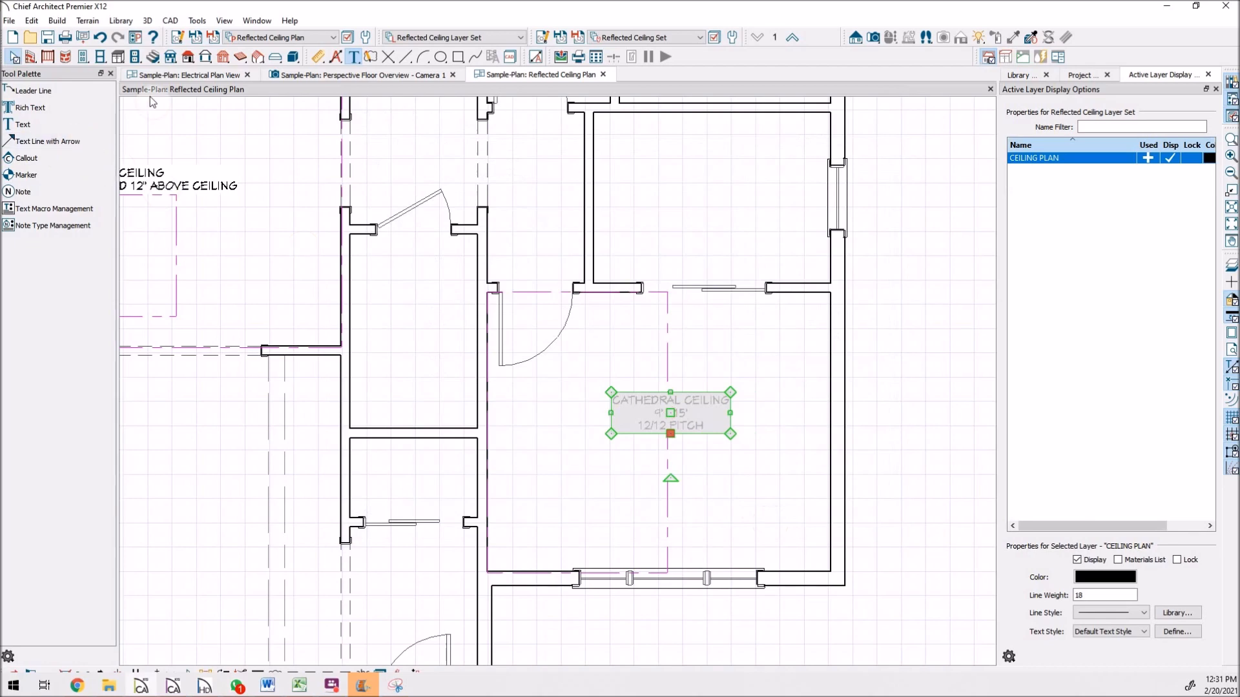
Step: Draw a short horizontal arrow pointing left below the cathedral ceiling note, turning on display of the "Text, Electrical" layer
left_click(47, 142)
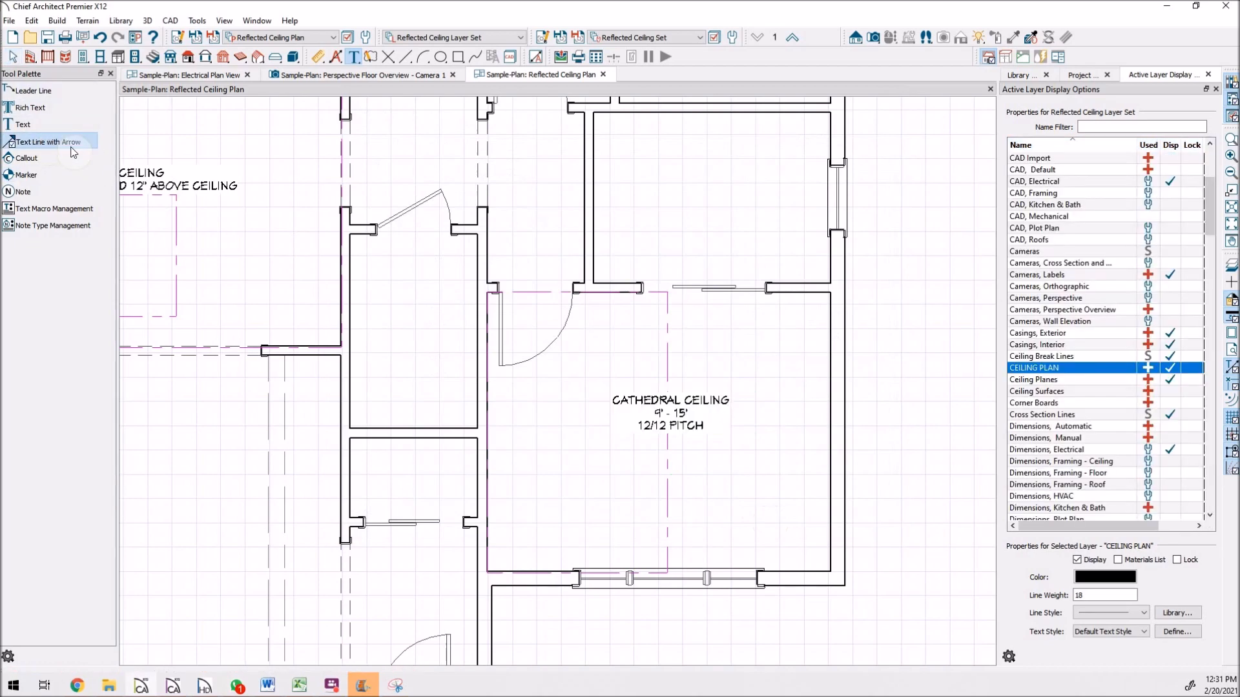
left_click(611, 463)
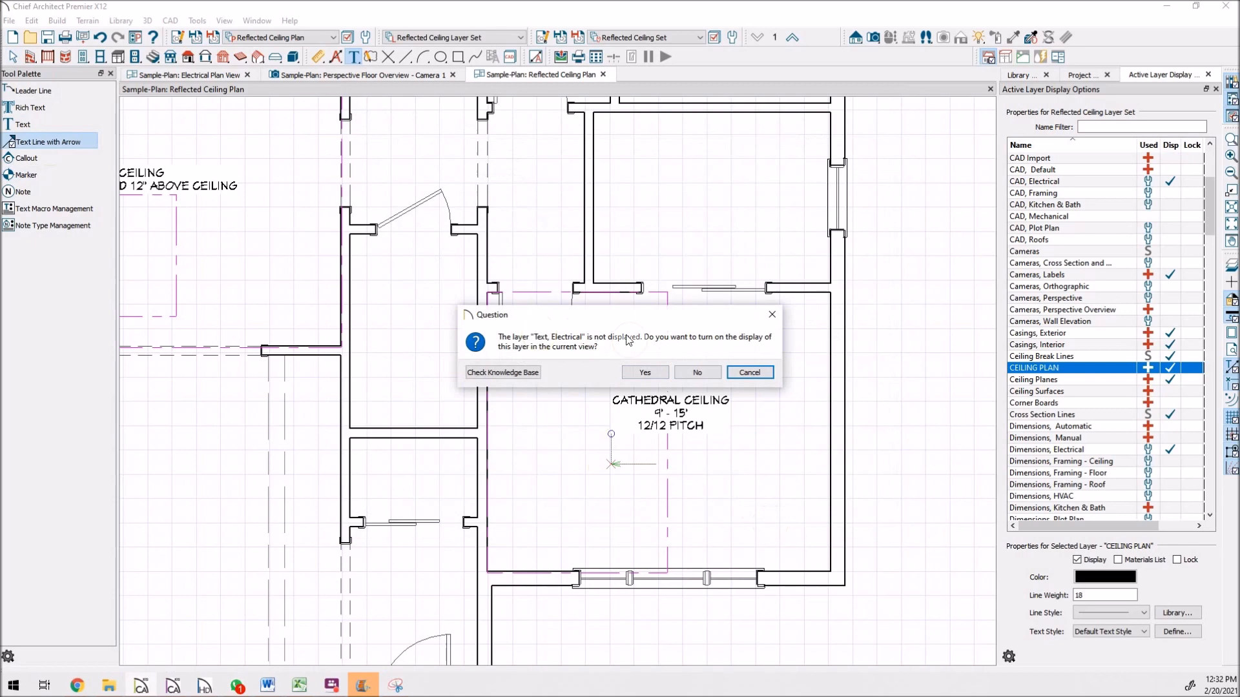
left_click(647, 373)
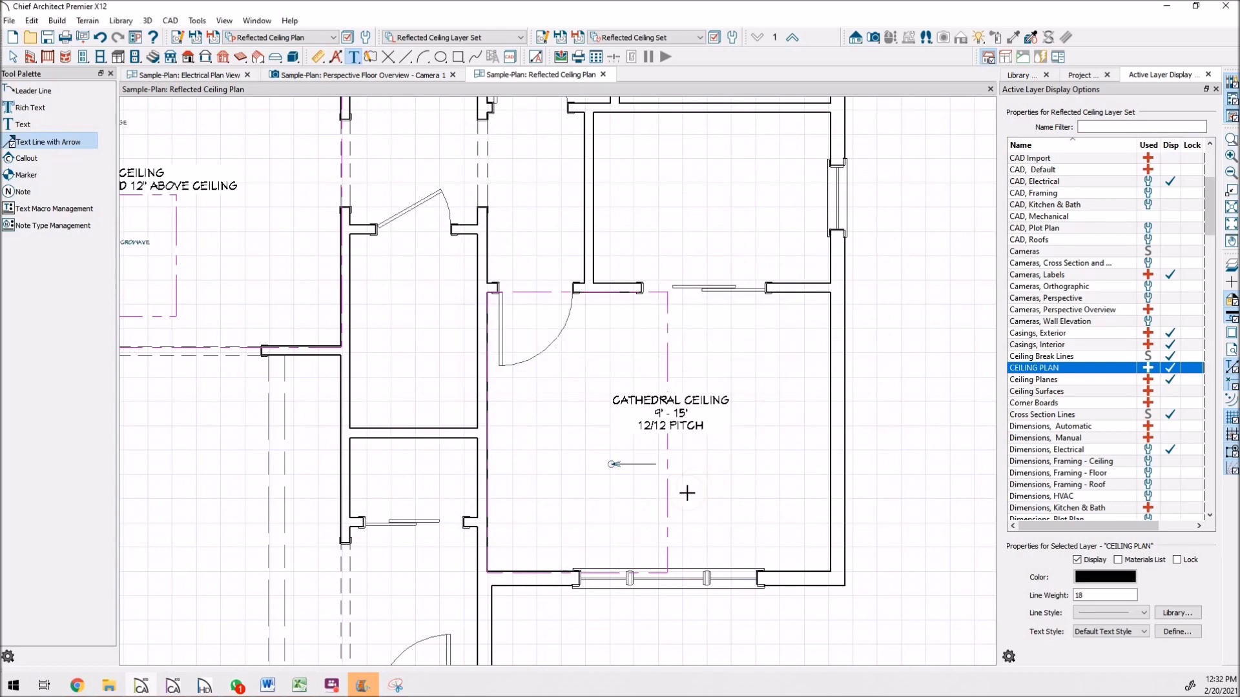
key("Escape")
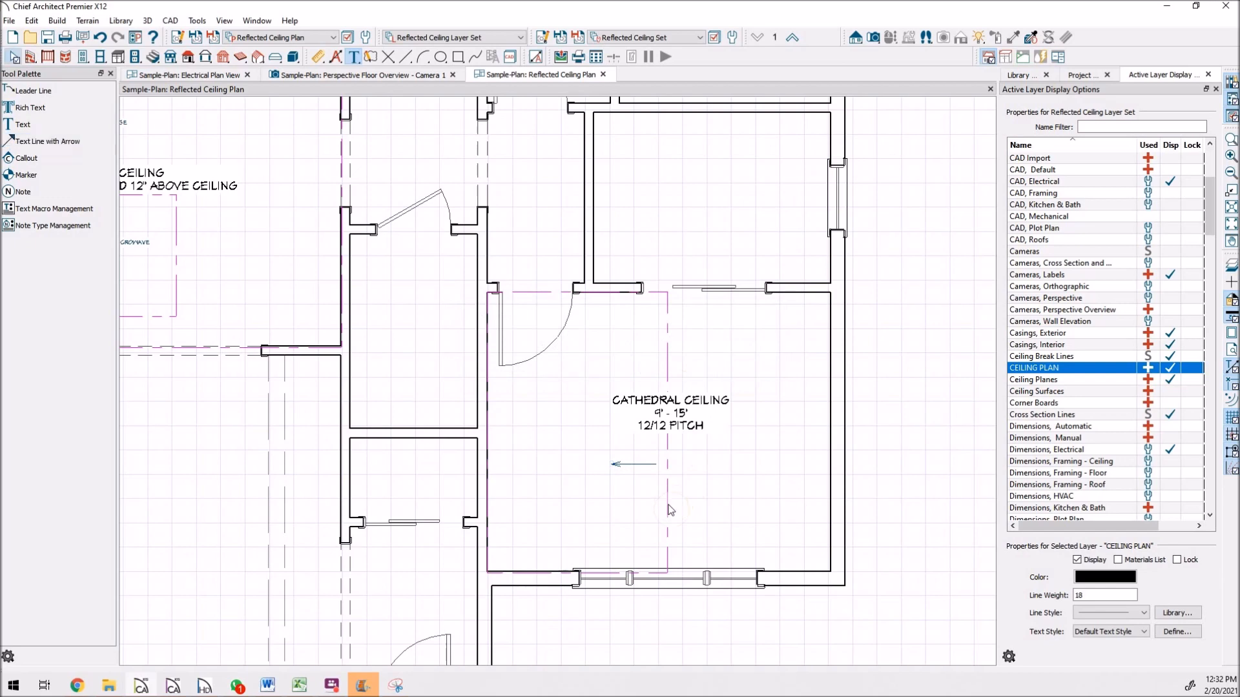
Step: Assign the arrow below the cathedral ceiling note to the CEILING PLAN layer
left_click(625, 464)
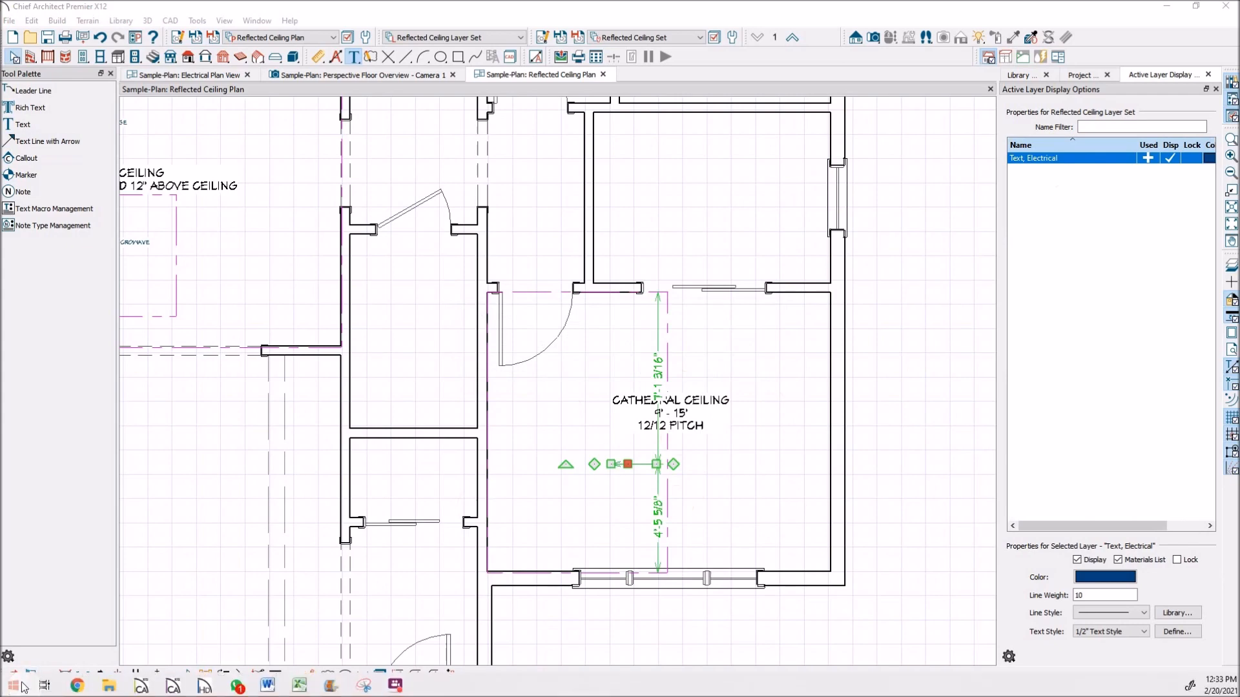
left_click(31, 675)
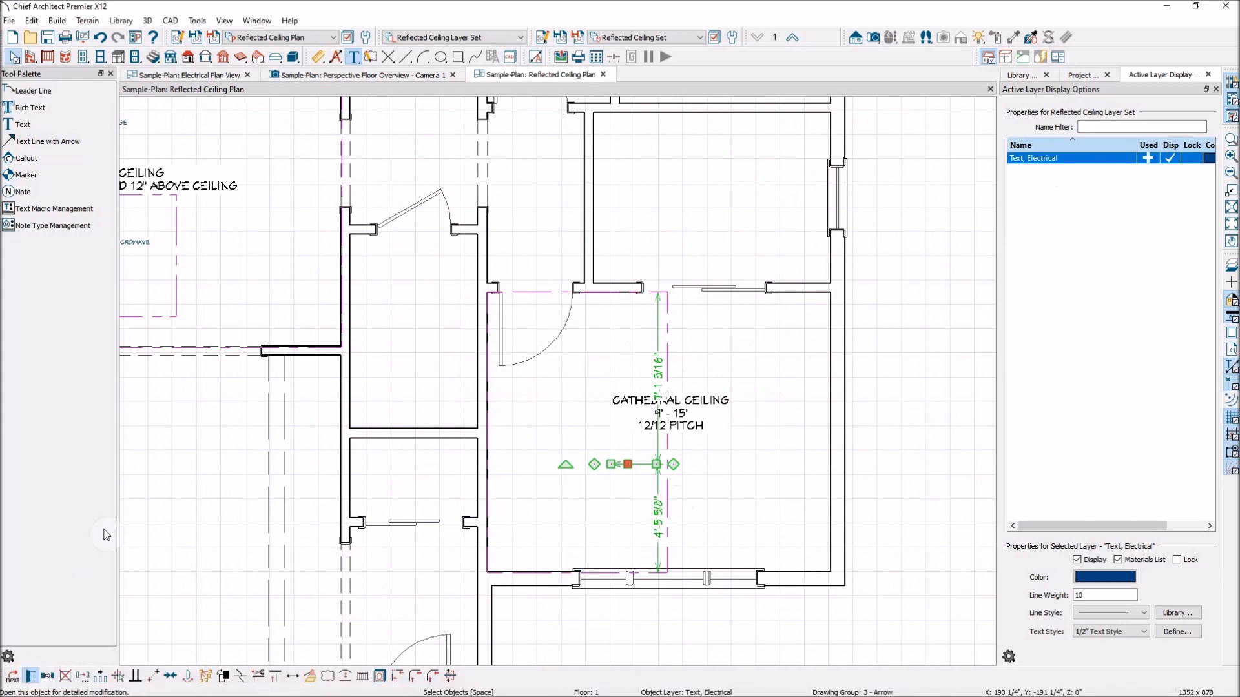
left_click(476, 210)
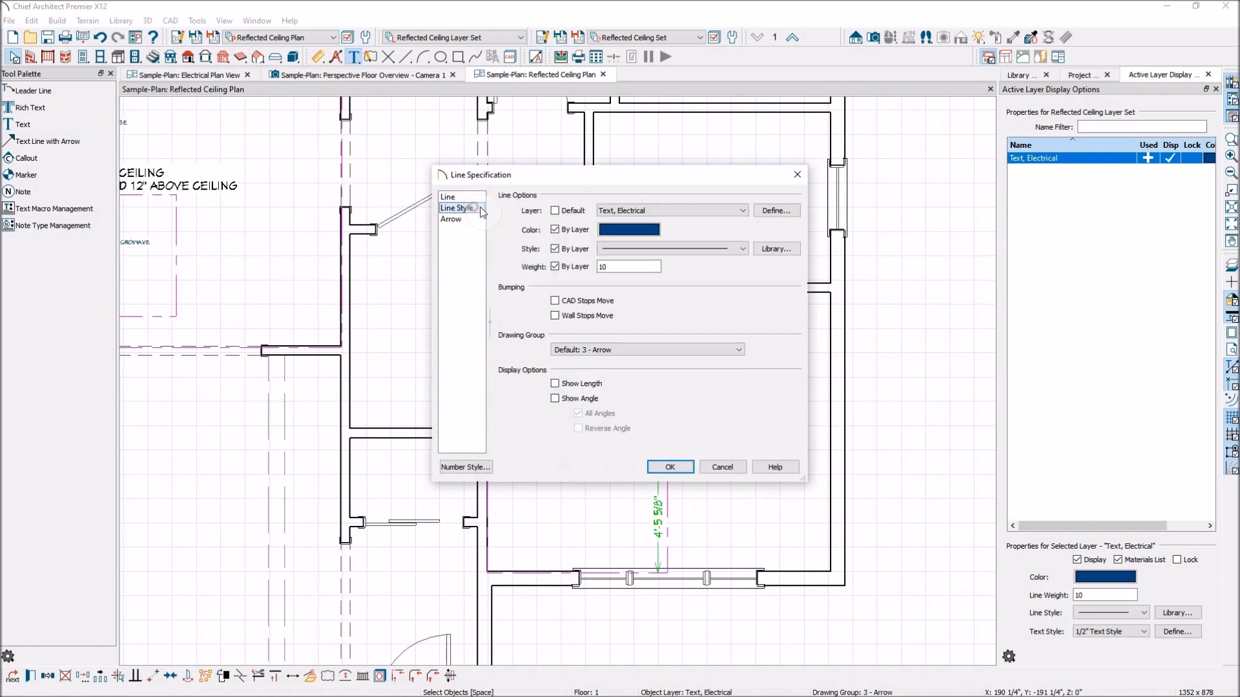
left_click(739, 211)
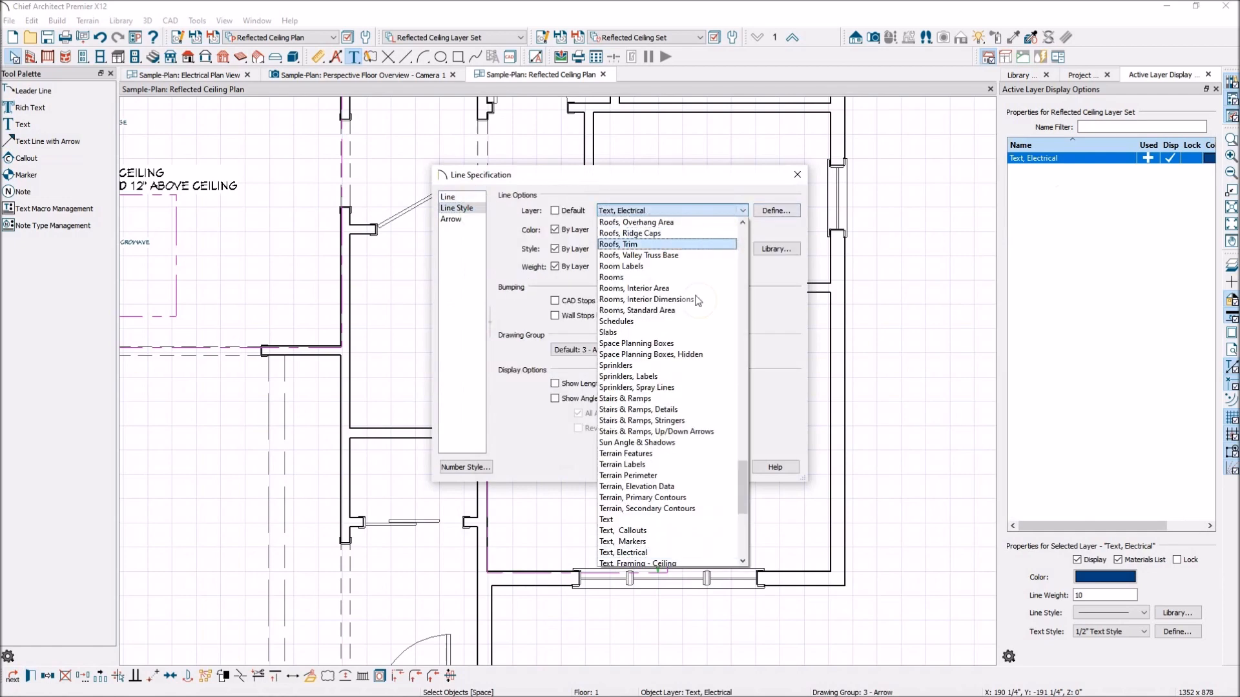
left_click_drag(743, 481, 743, 523)
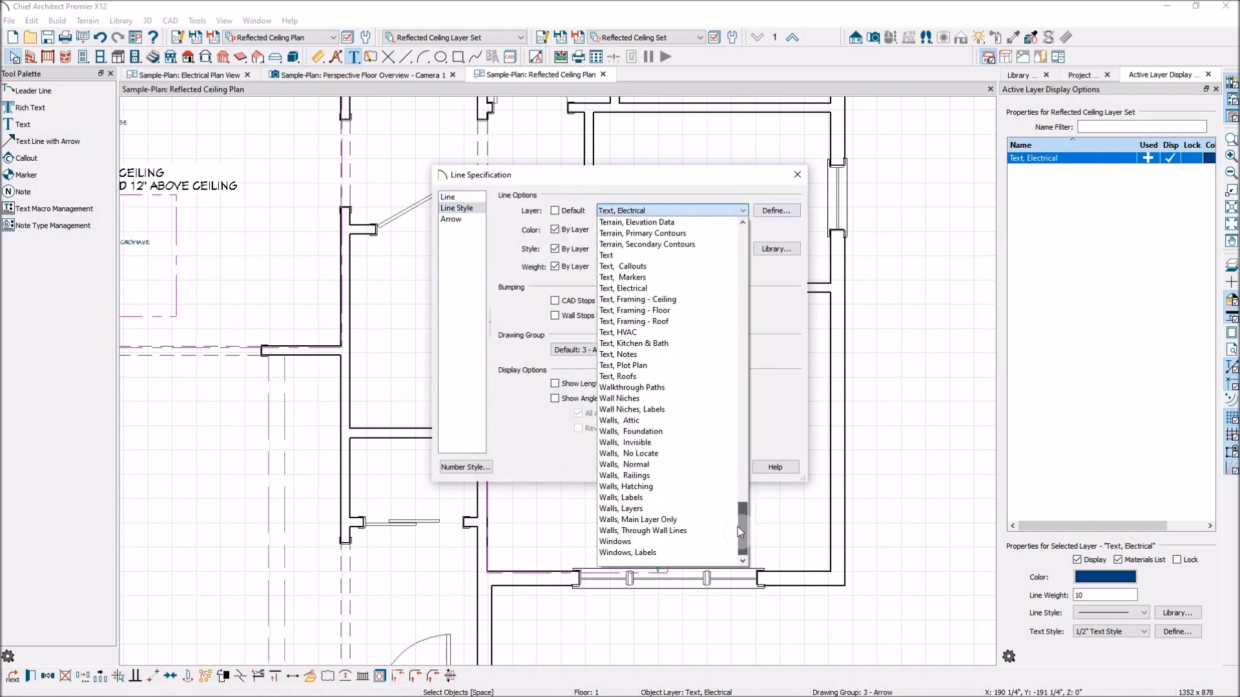
left_click_drag(742, 526, 750, 304)
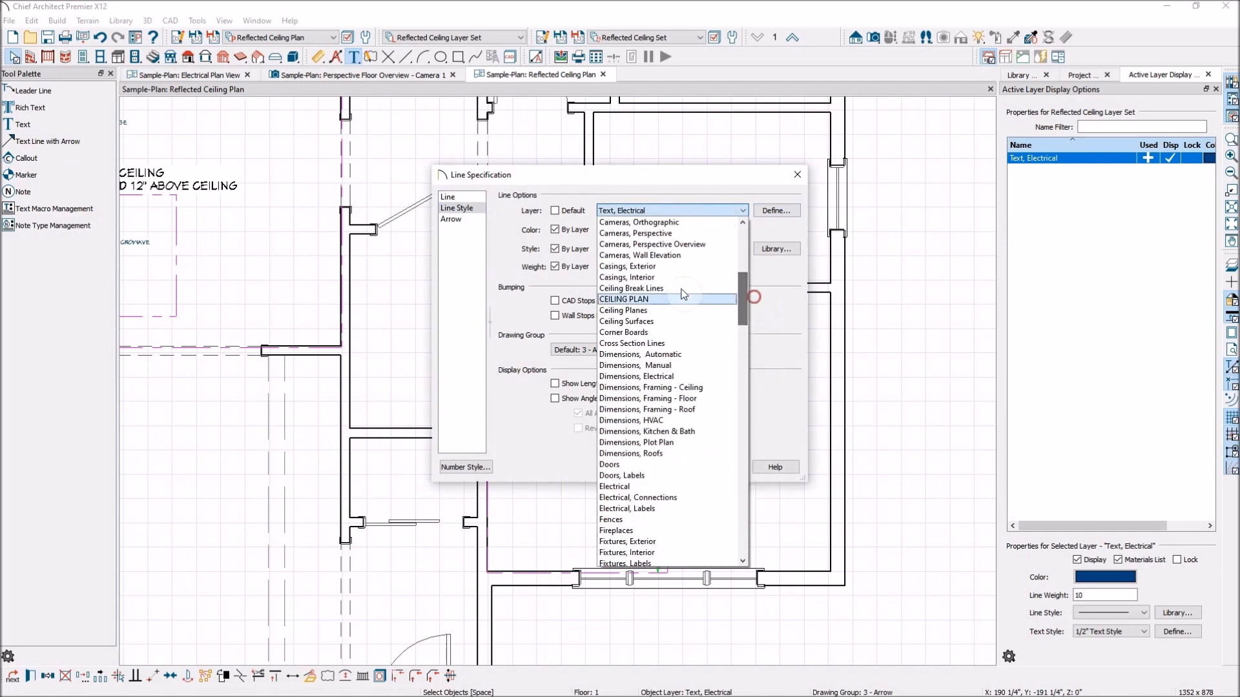
left_click(676, 299)
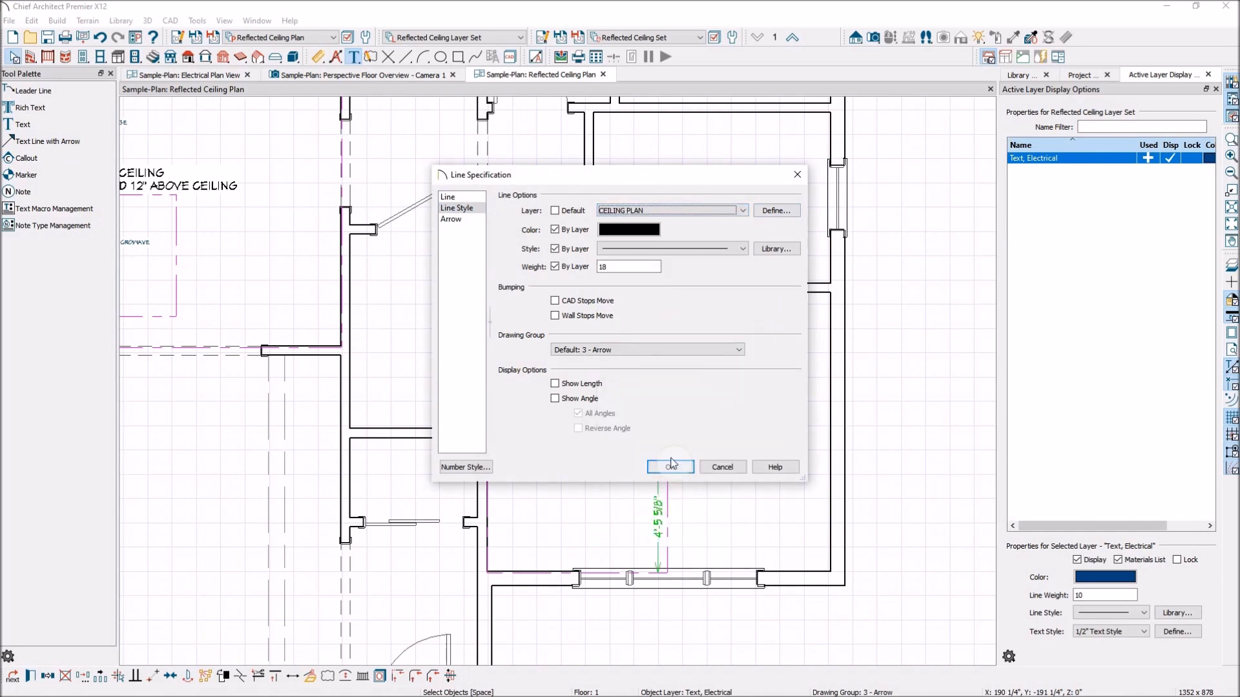
left_click(671, 466)
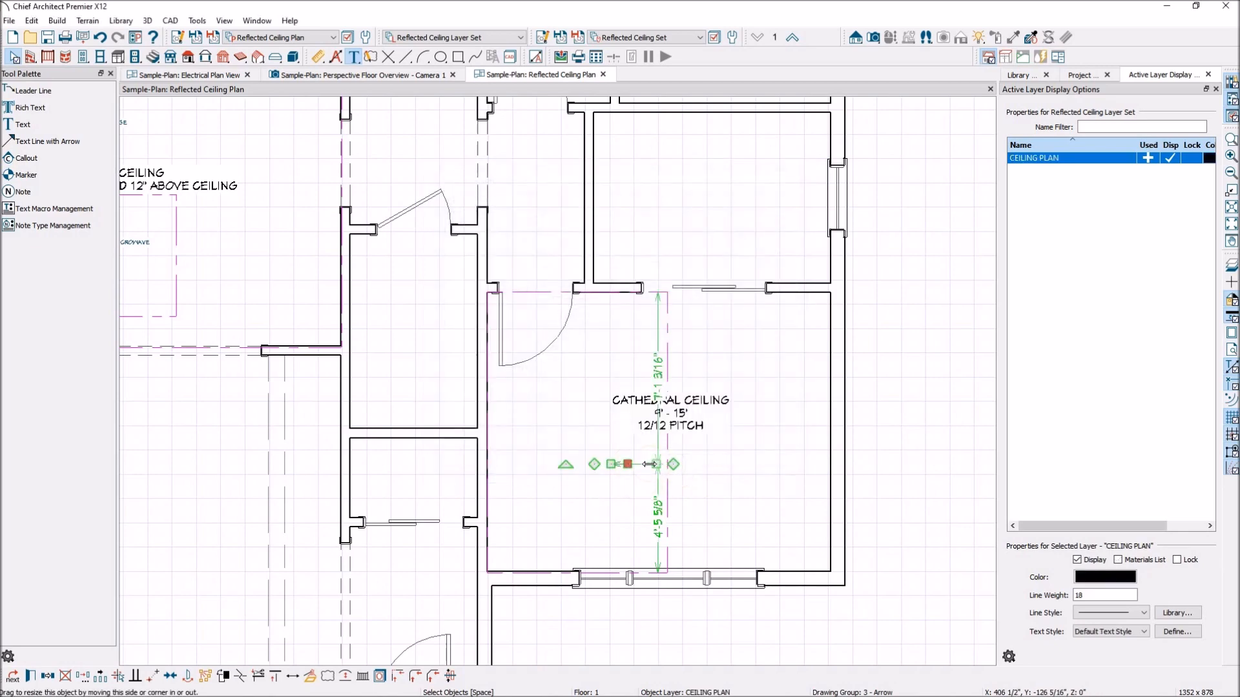
Step: Lengthen the arrow and move it just right of the dashed line, with its head pointing toward that line
left_click(599, 490)
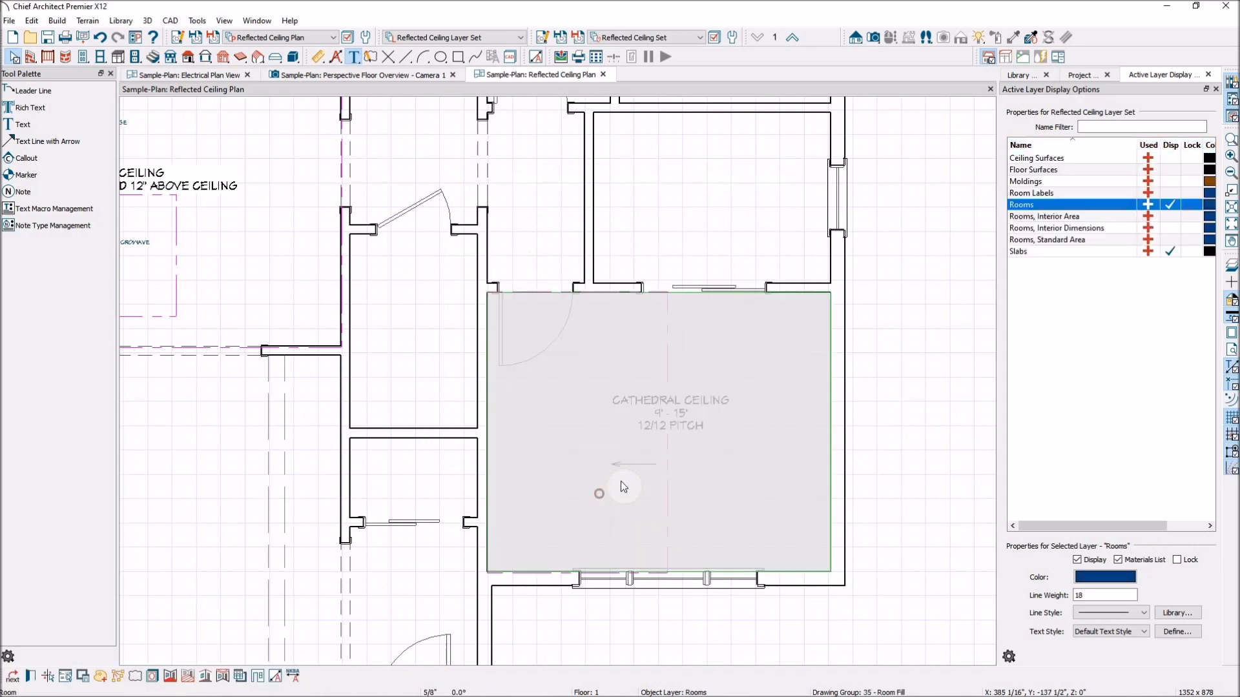
left_click(618, 463)
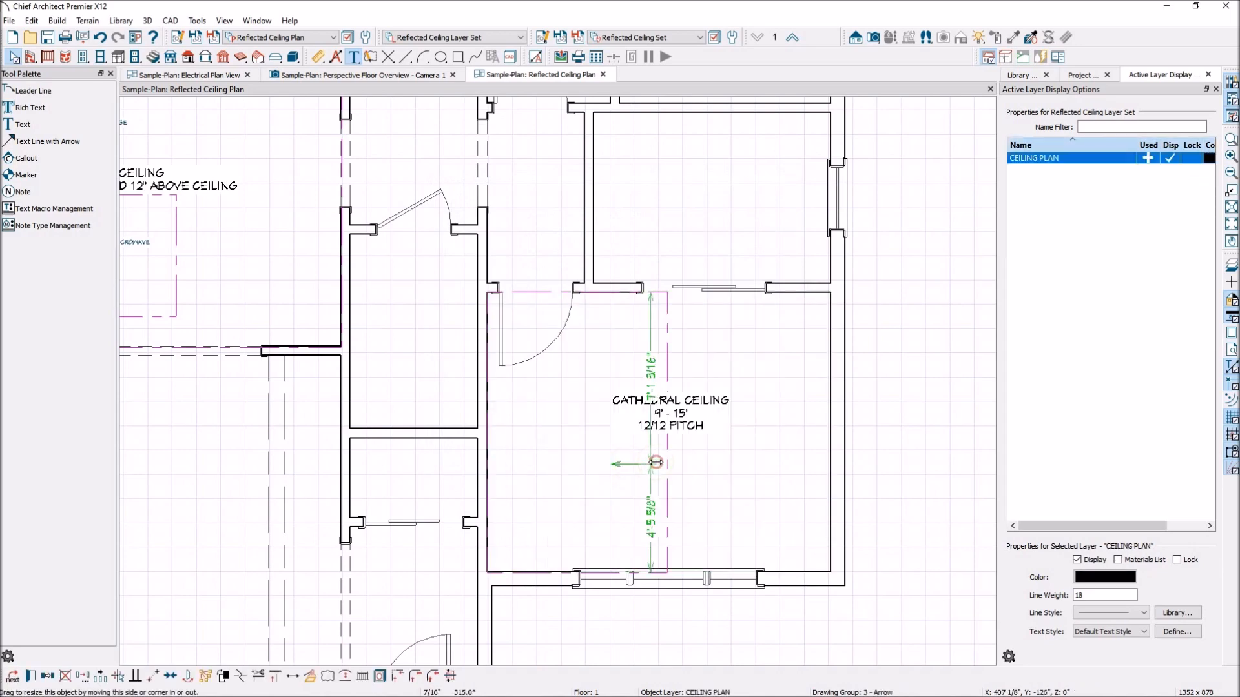
left_click_drag(737, 463, 676, 464)
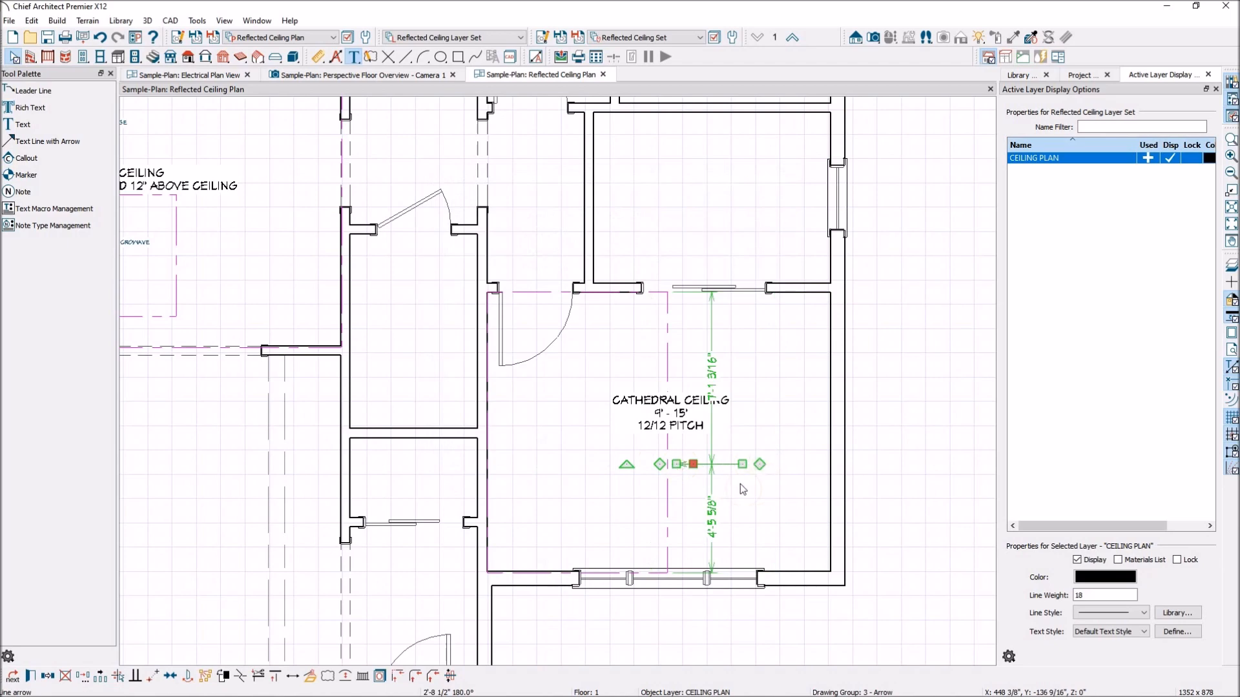
Step: Make a mirrored copy of the arrow about the room's vertical dashed line
left_click(47, 678)
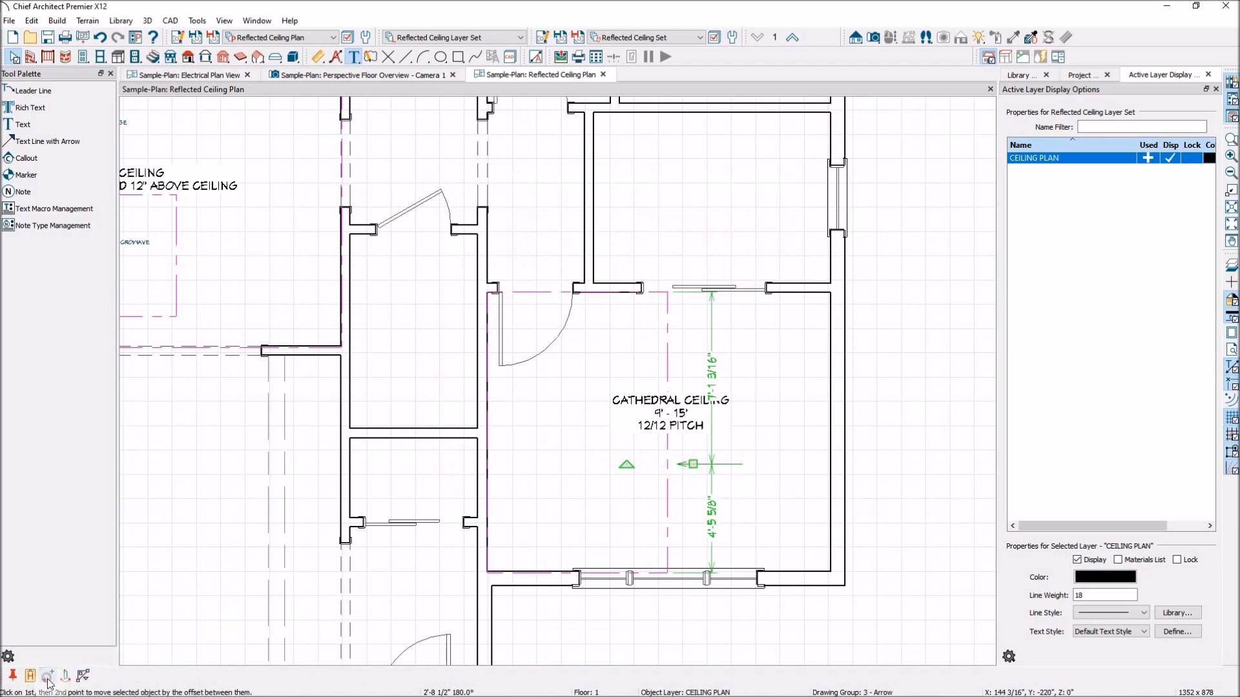
left_click(65, 676)
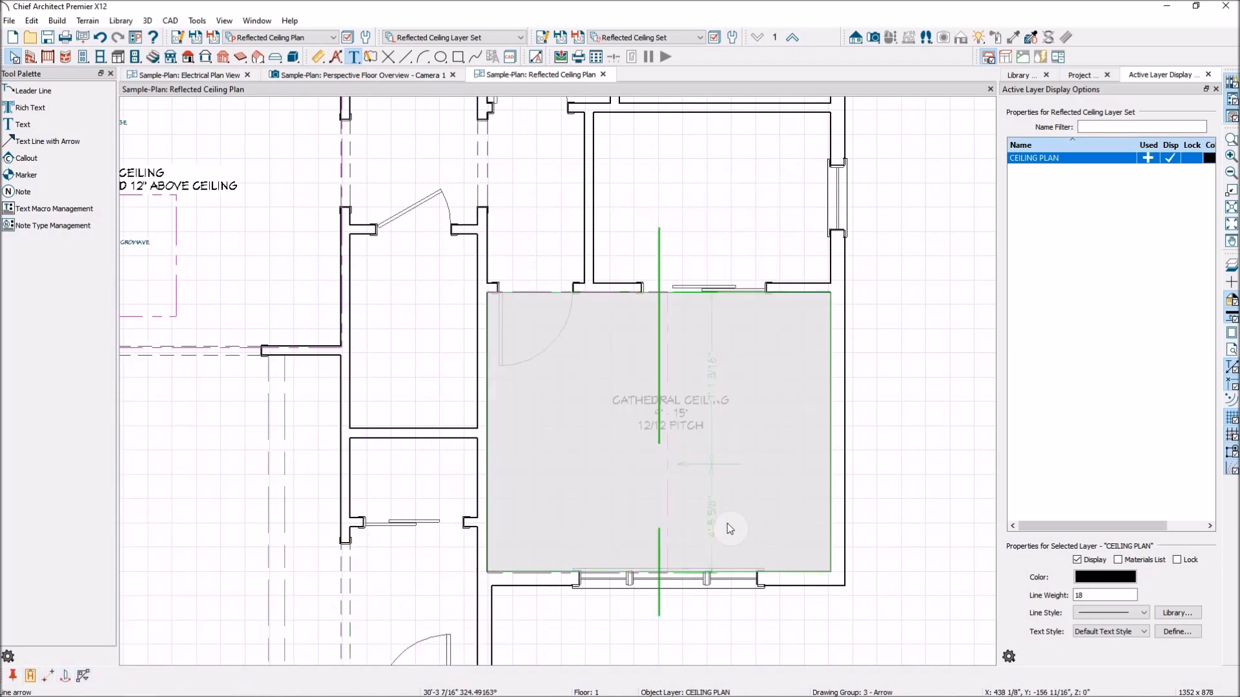
left_click(669, 527)
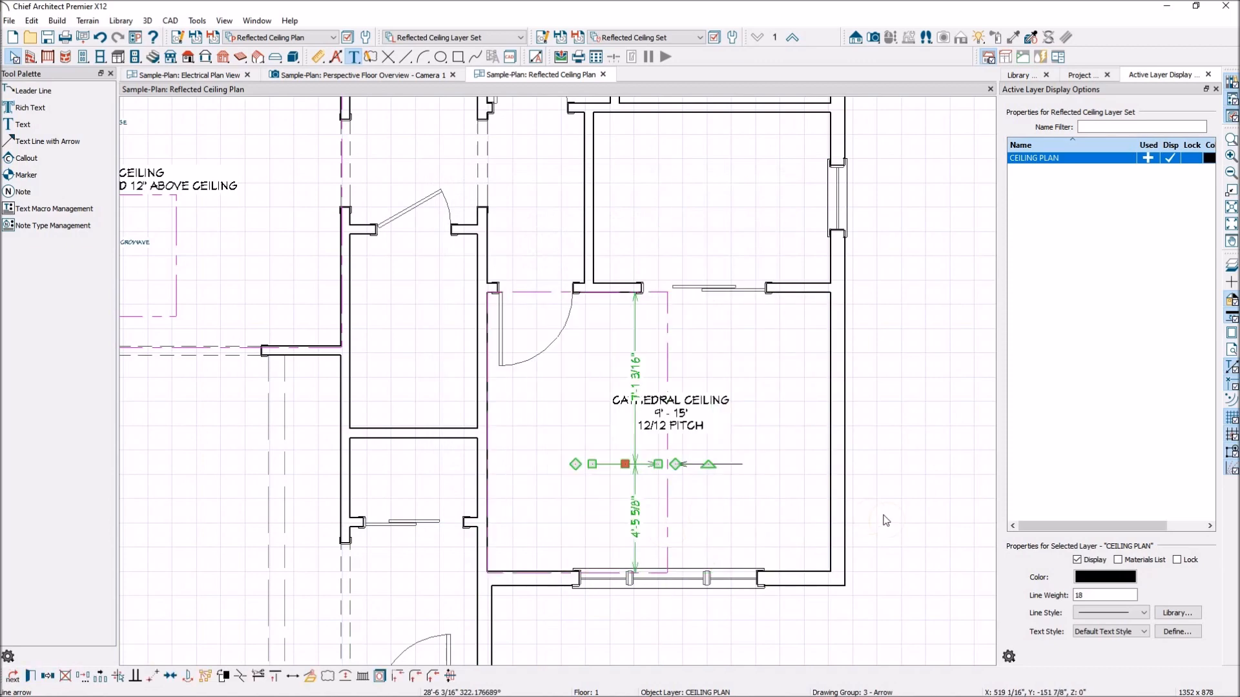
Step: Move the cathedral ceiling note slightly down, centred on the dashed line just above the two arrows
left_click(869, 517)
left_click(671, 416)
left_click_drag(675, 417, 667, 426)
scroll(842, 411, "down", 3)
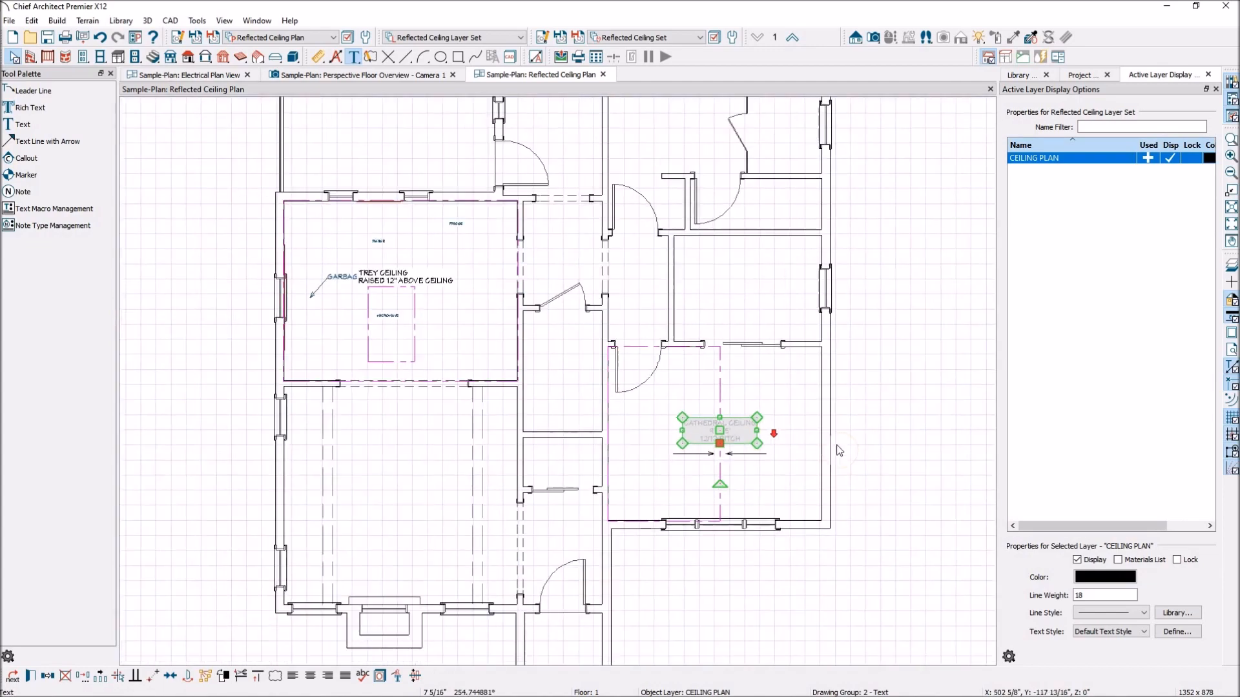
Step: Hide the Text, Electrical layer in the Reflected Ceiling Layer Set, starting from the electrical label overlapping the trey ceiling note
scroll(392, 310, "up", 3)
scroll(457, 349, "up", 1)
scroll(457, 349, "down", 1)
left_click(403, 306)
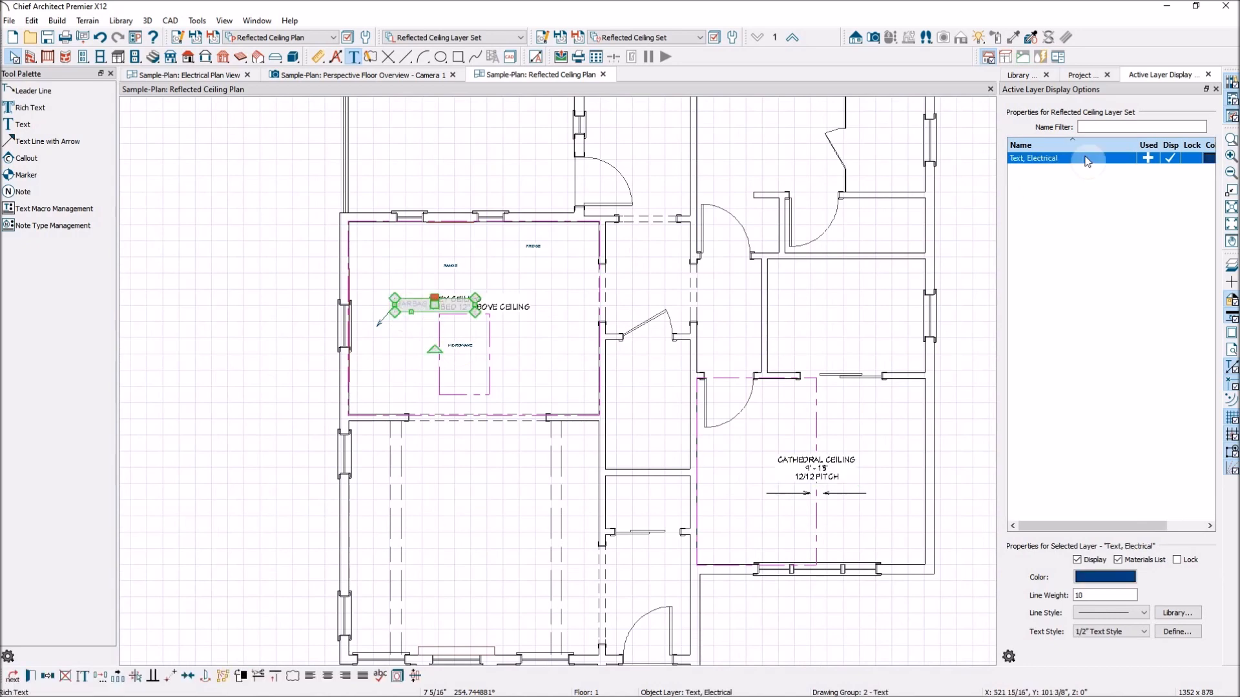
left_click(1169, 158)
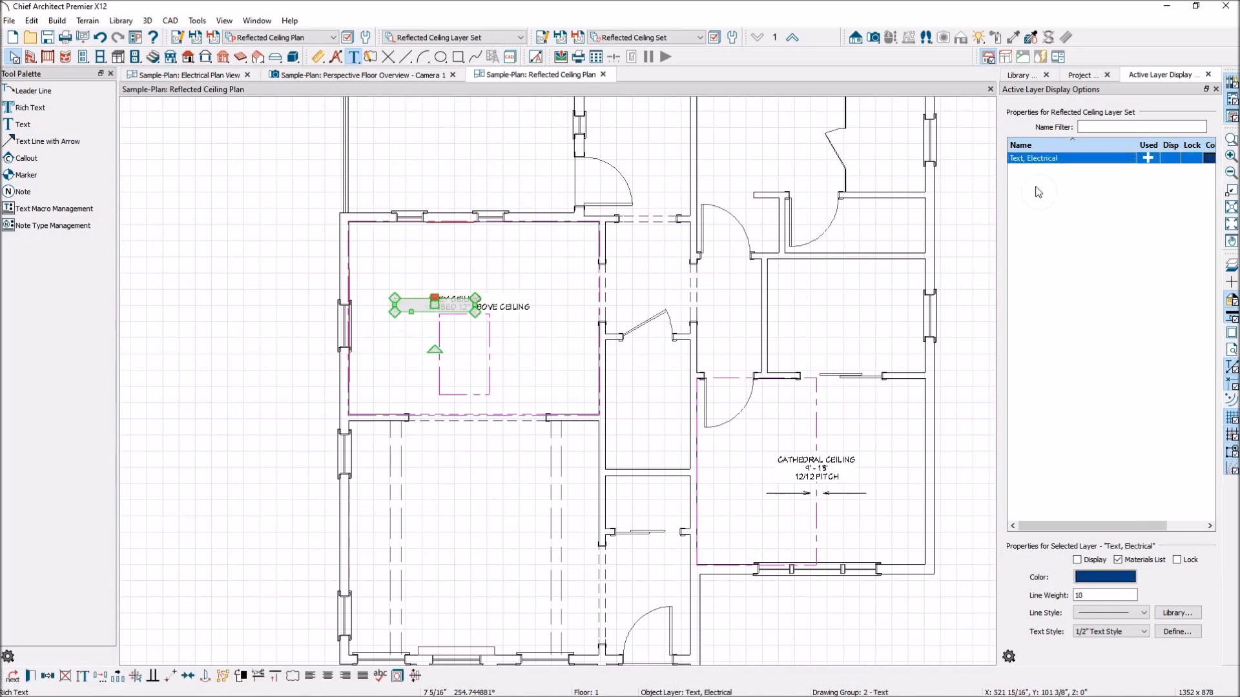
left_click(264, 260)
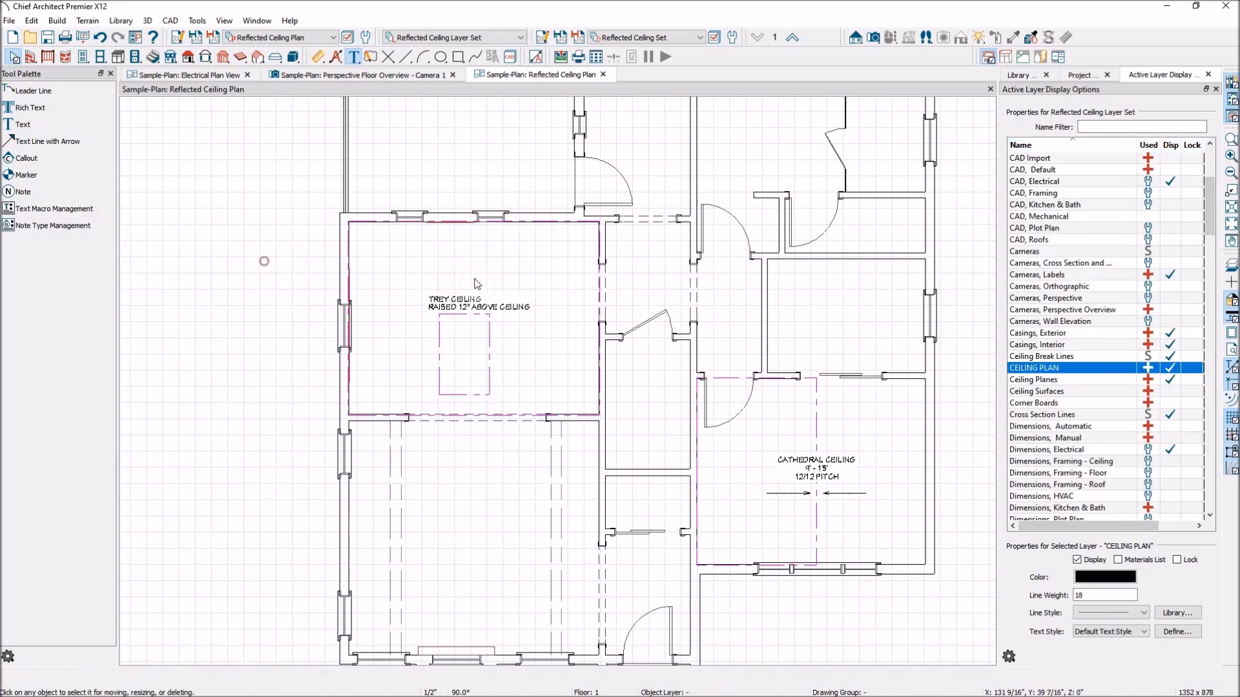
Step: Set the trey ceiling note's alignment to Centered and move the note slightly left, centred above the dashed rectangle
left_click(510, 308)
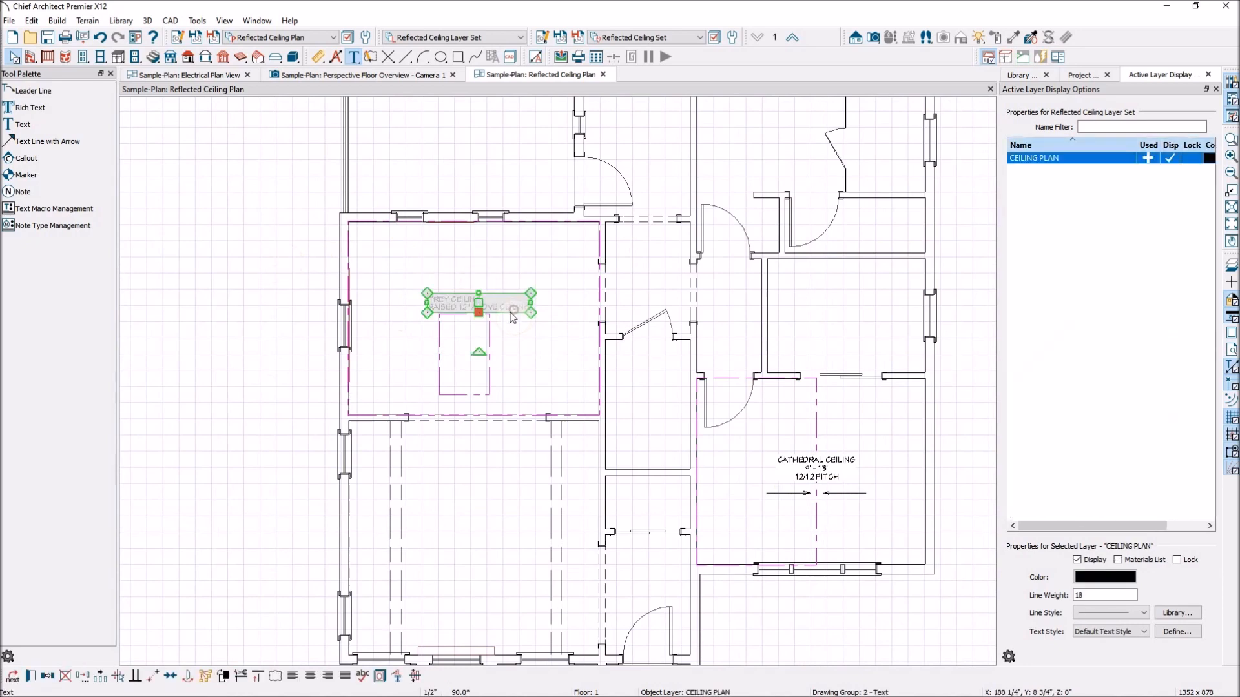
left_click(31, 676)
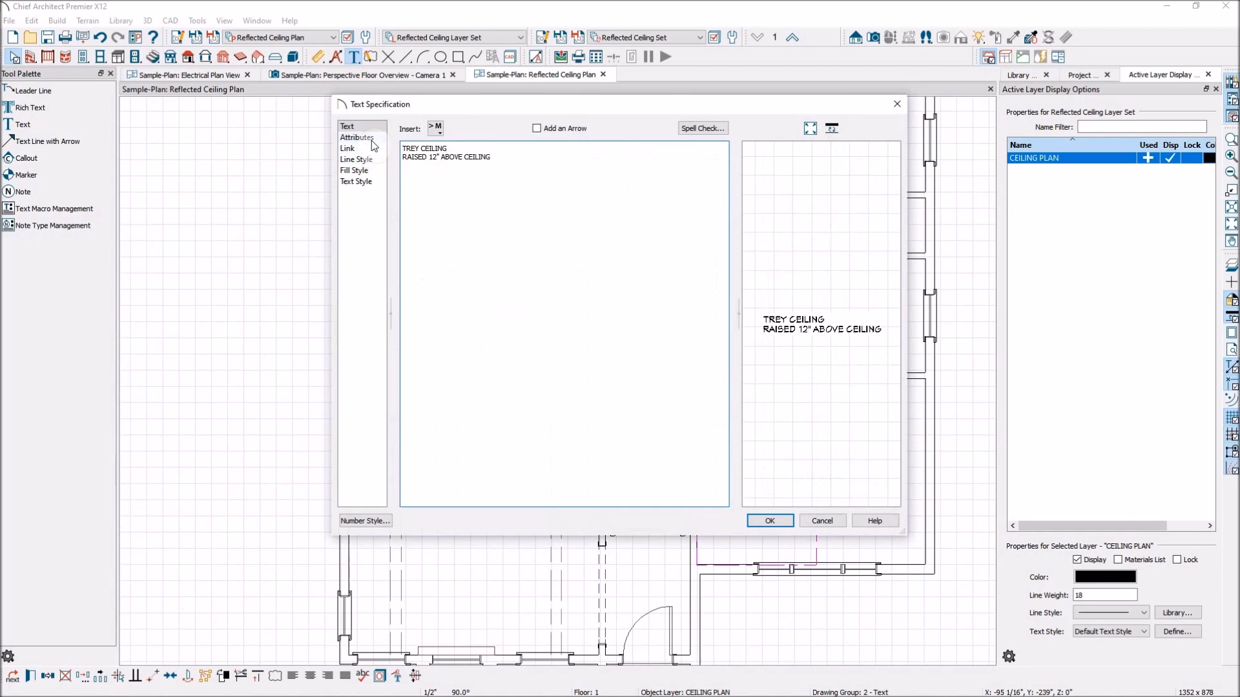
left_click(358, 137)
left_click(507, 204)
left_click(498, 224)
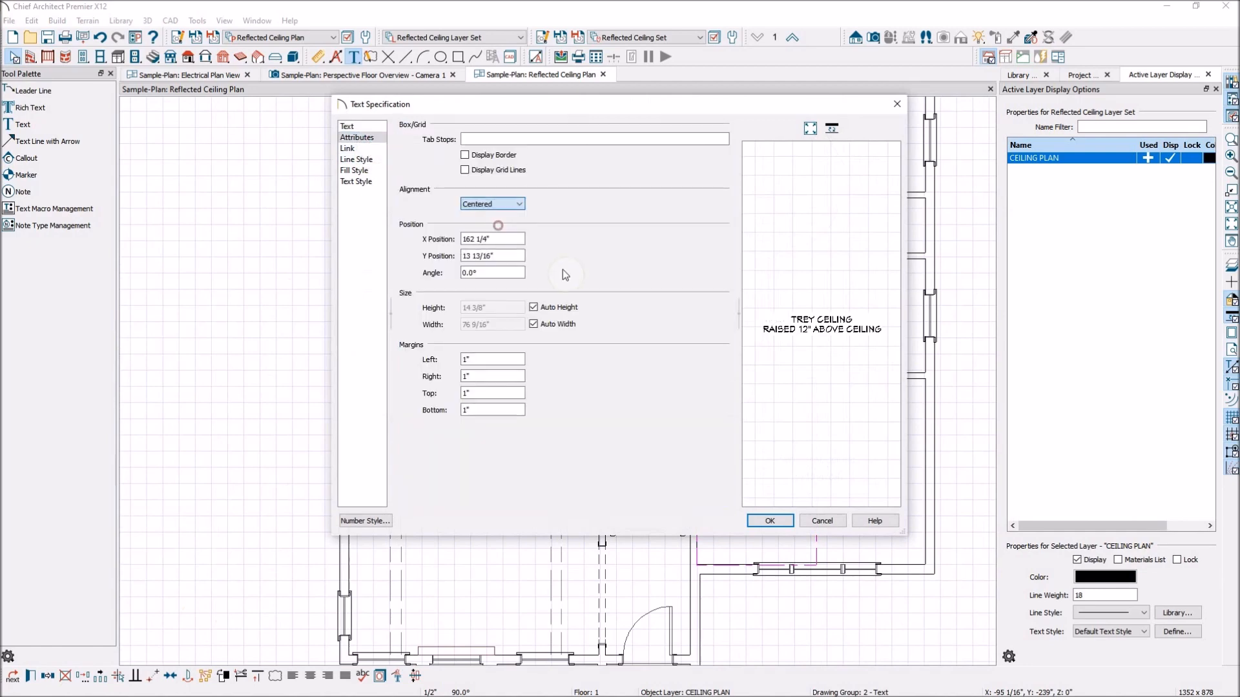
left_click(769, 520)
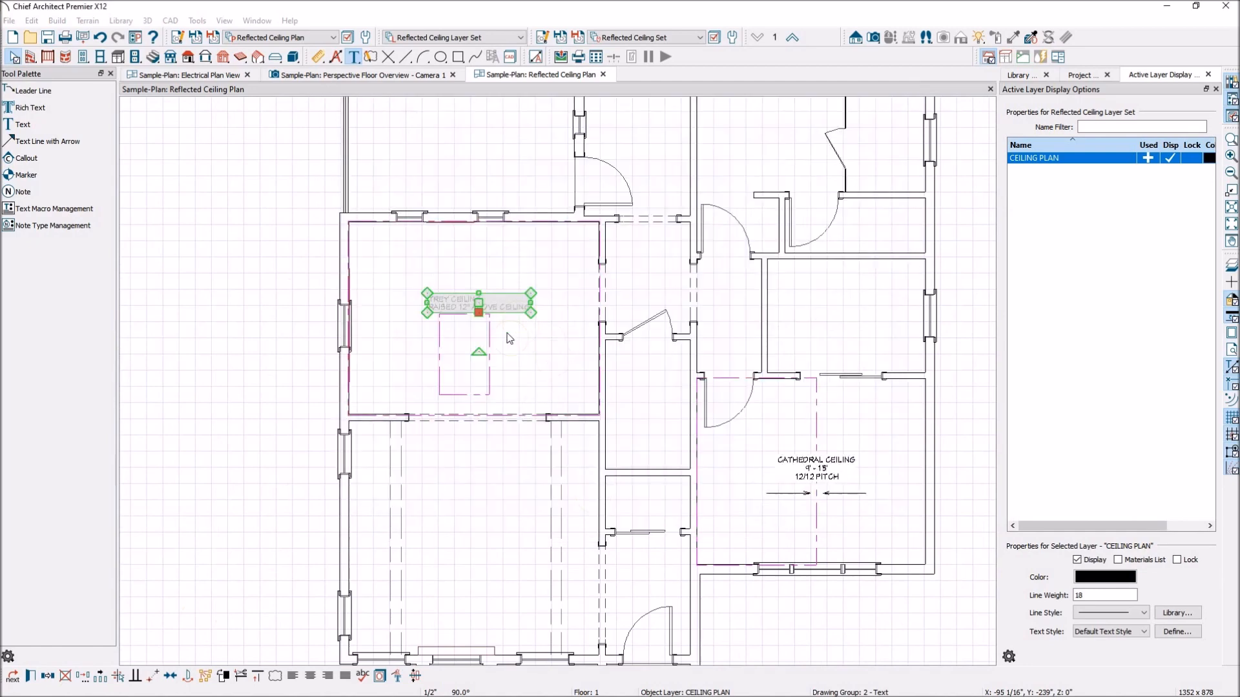
left_click_drag(478, 302, 468, 301)
left_click(510, 270)
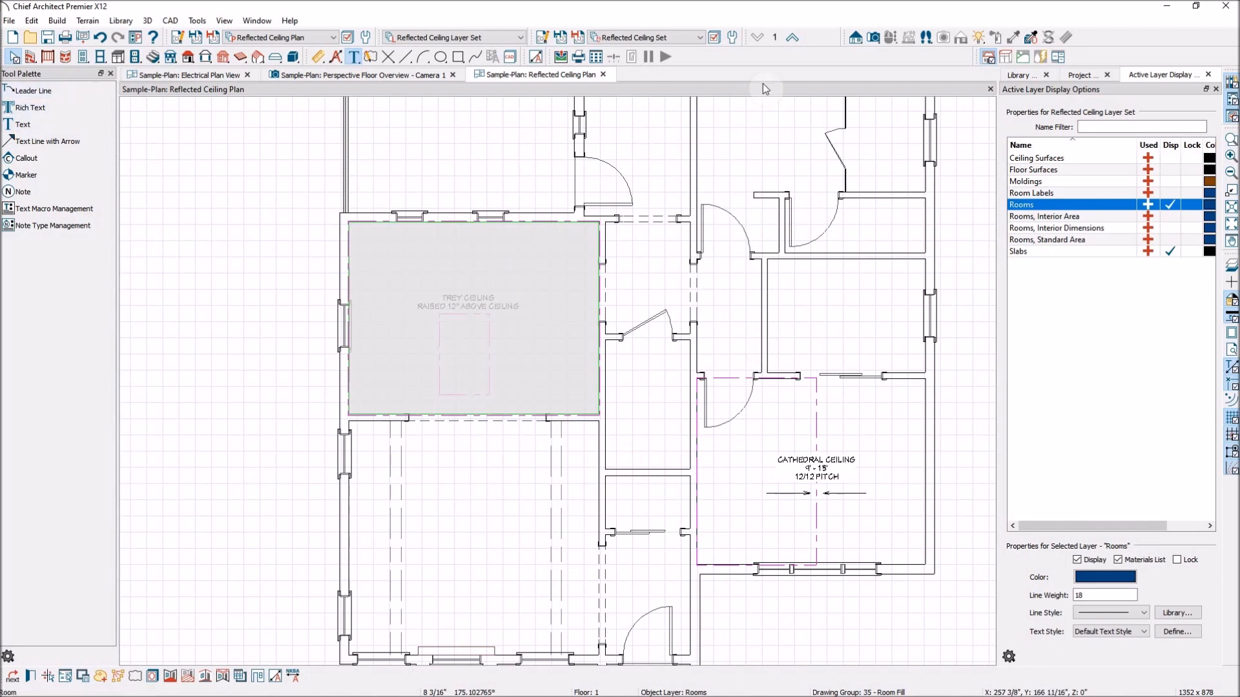
Step: Add the text note "9' CEILINGS THROUGHOUT" in the room directly below the trey ceiling room
left_click(47, 125)
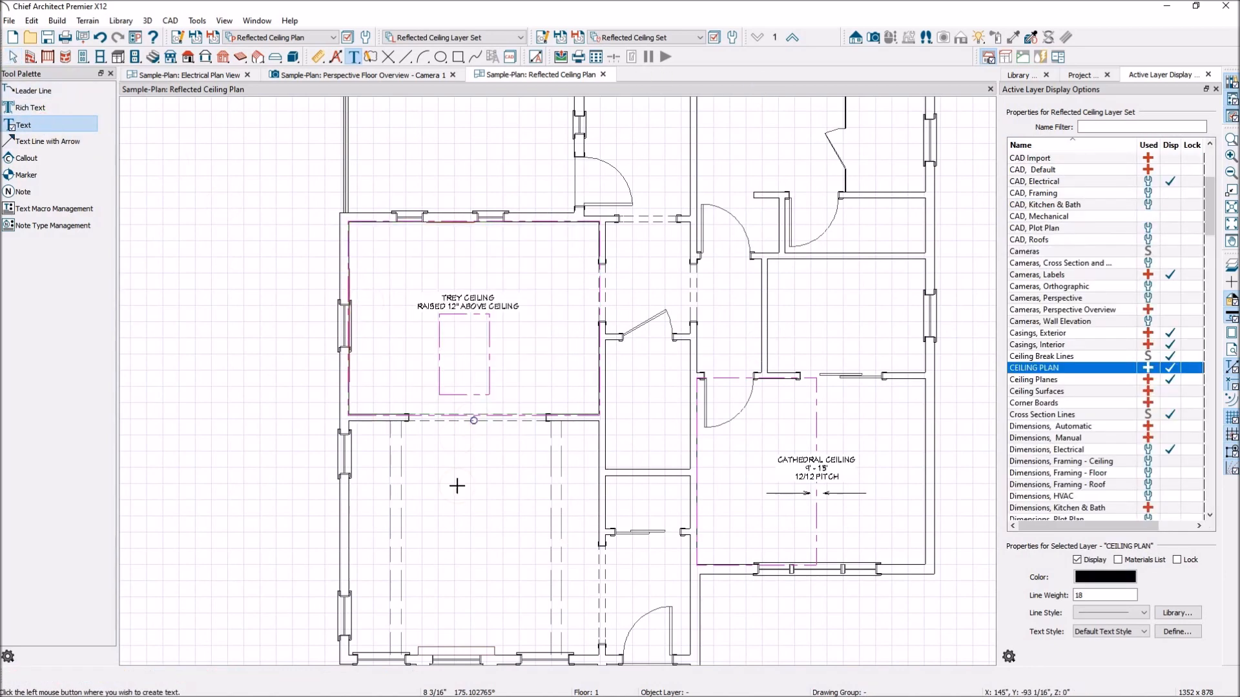
left_click(463, 513)
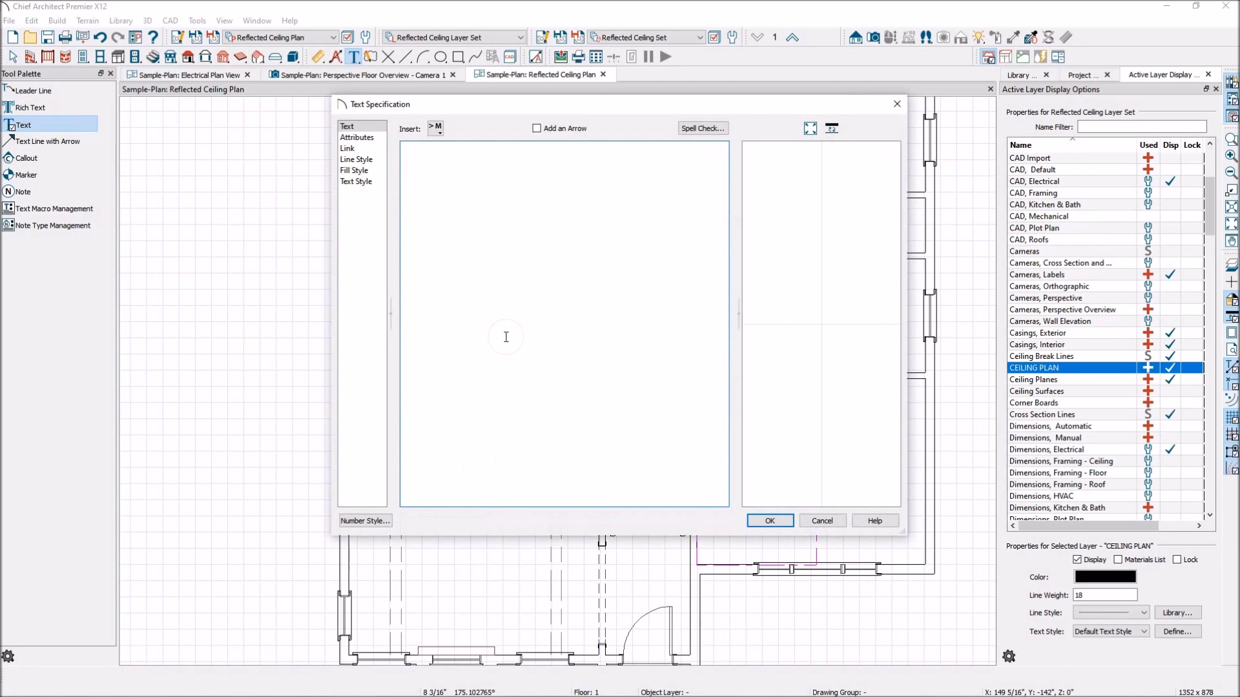
type("9' CEILINGS THROUH")
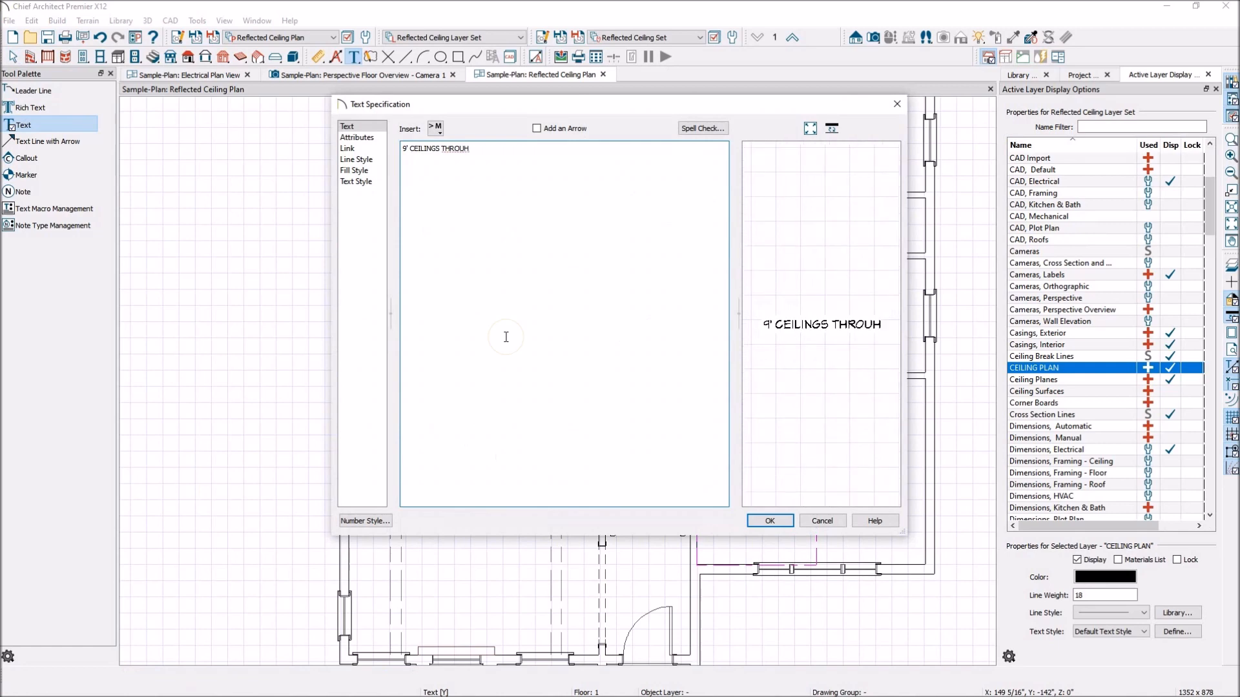
key("BackSpace")
type("GHOUT")
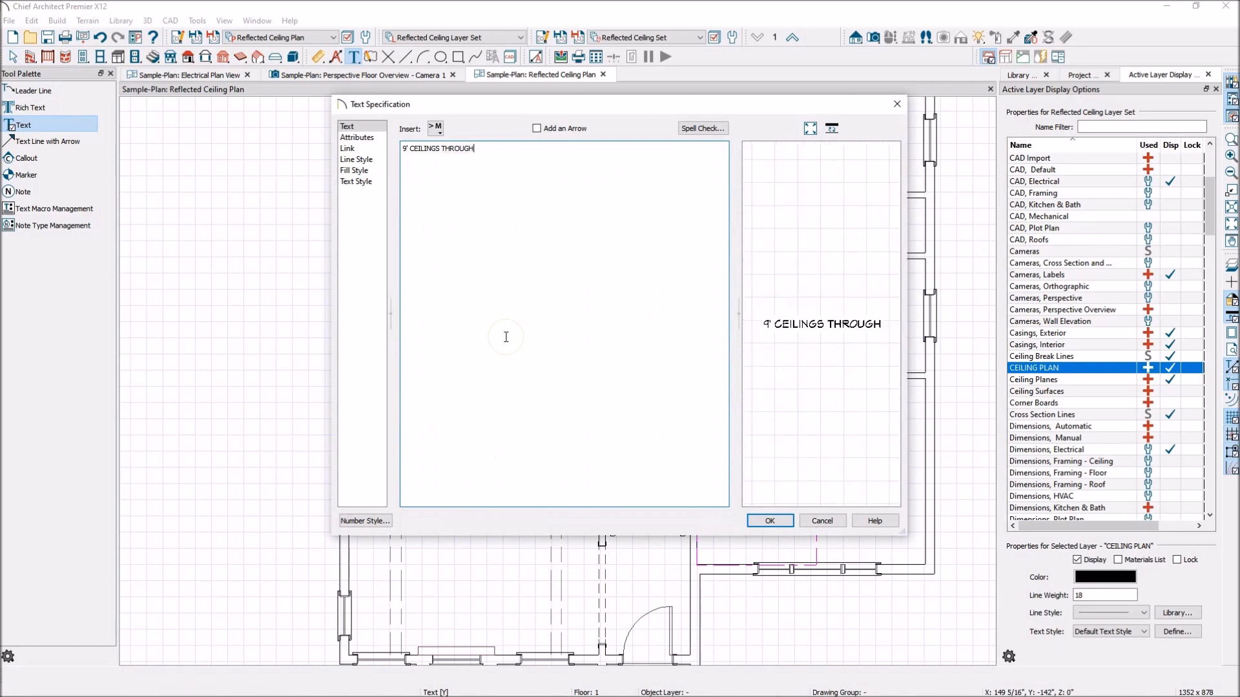
left_click(769, 520)
key("space")
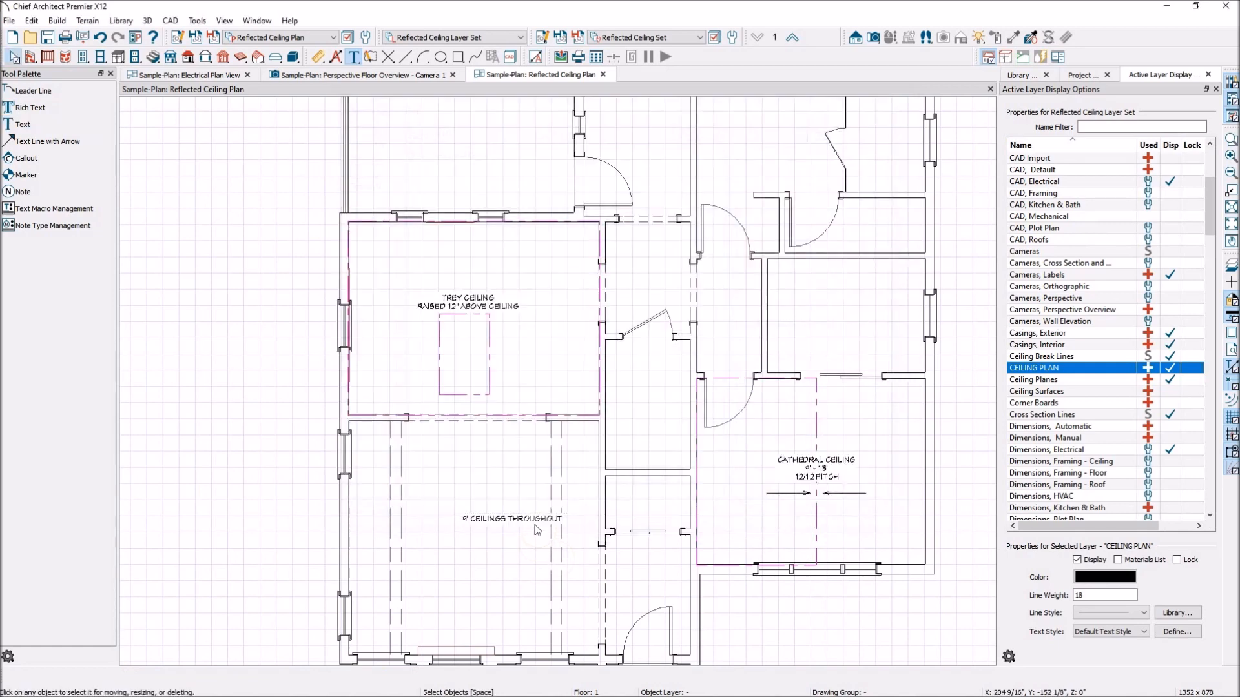
Step: Centre the 9' CEILINGS THROUGHOUT note between the dashed beams, and copy it into the upper-right room and the room above the cathedral ceiling
left_click(524, 519)
left_click_drag(494, 511, 477, 508)
scroll(594, 405, "down", 1)
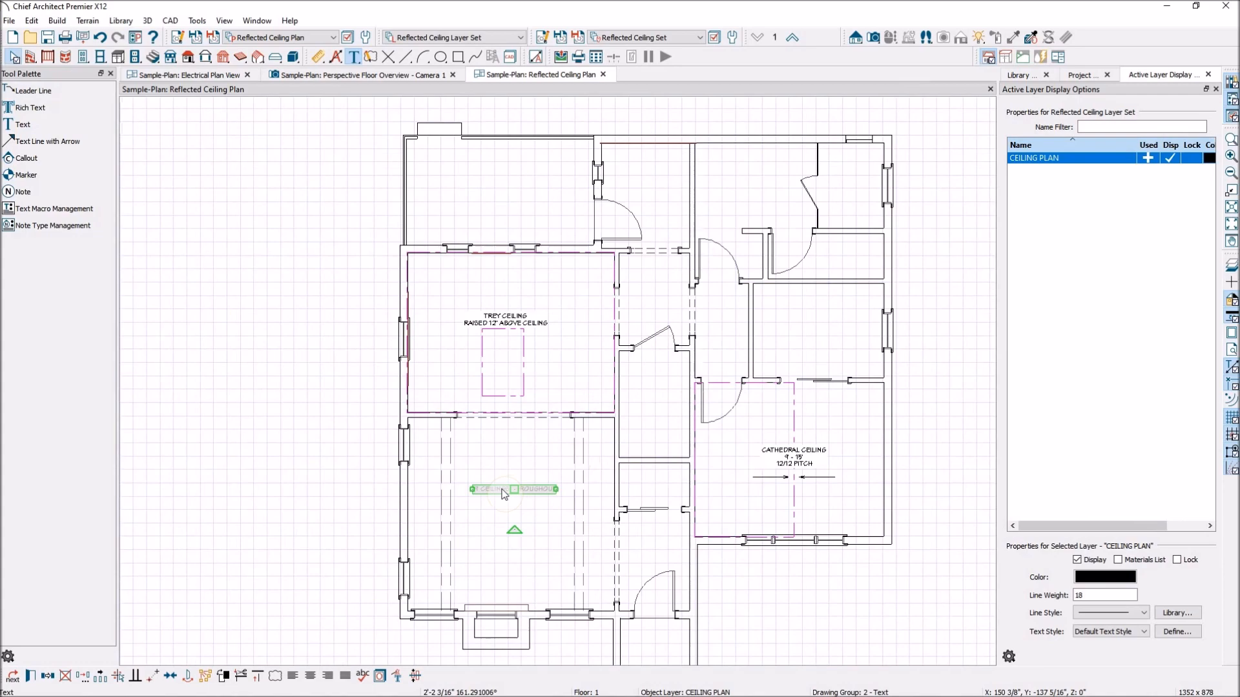
key("Escape")
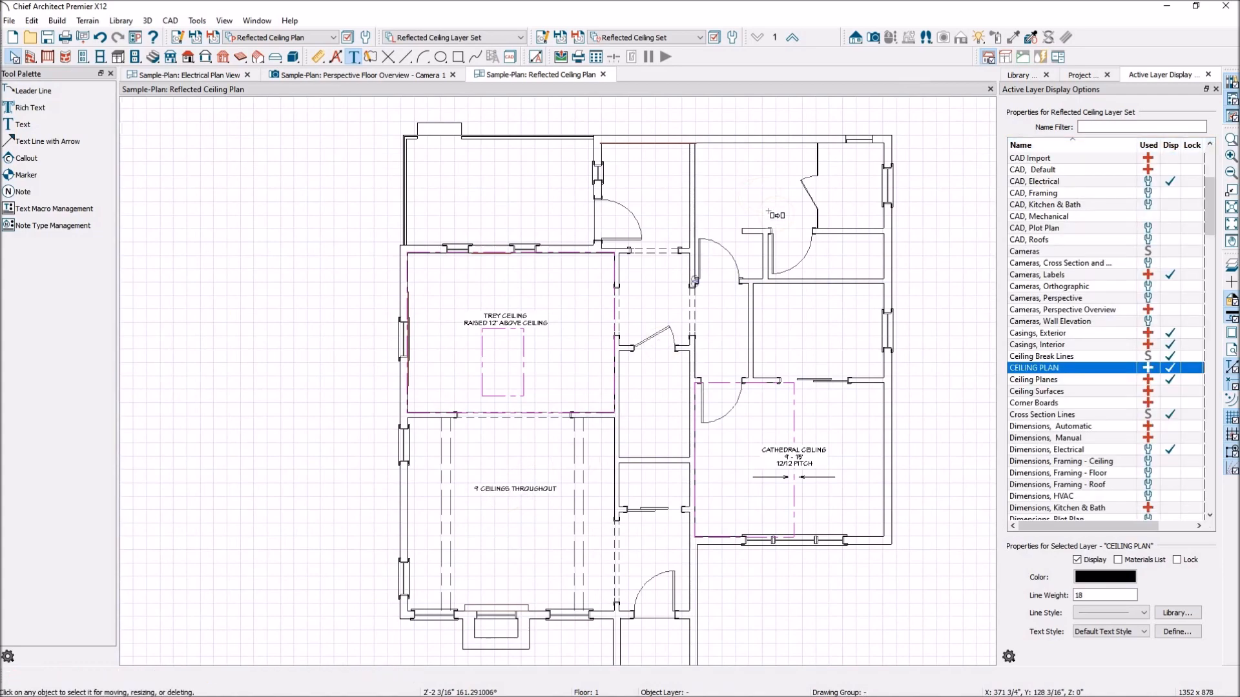
left_click(773, 217)
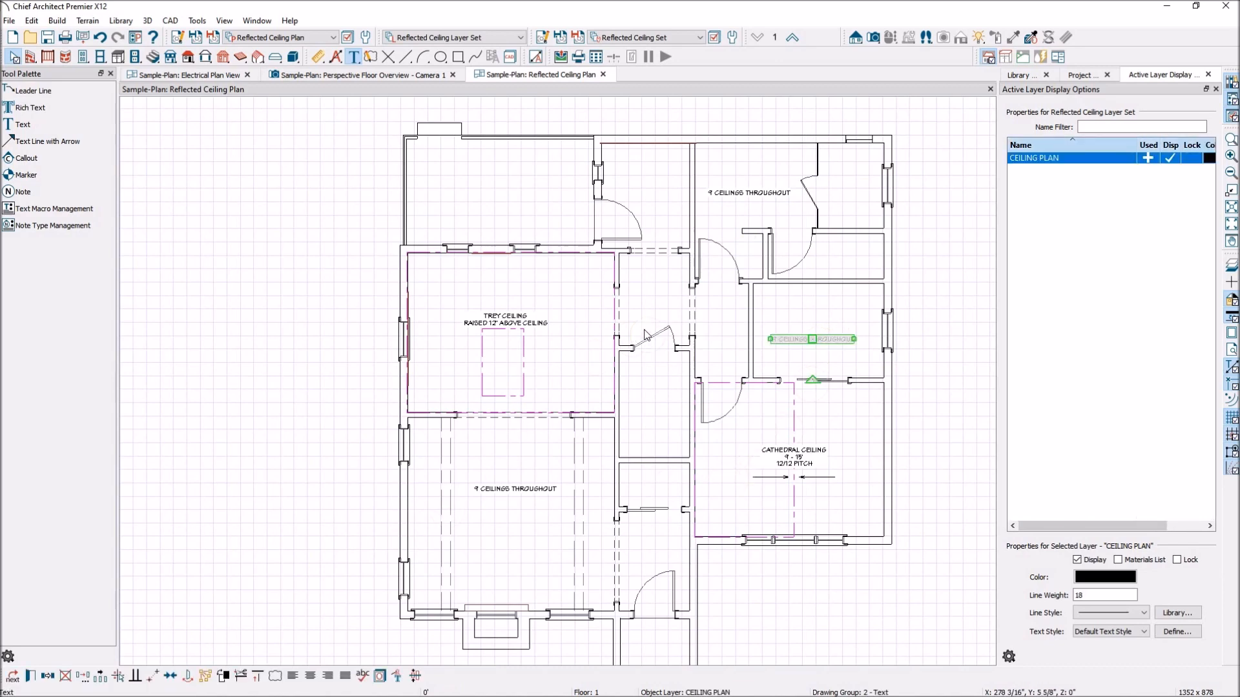
left_click(93, 155)
Step: Try to place an interior dimension between the left beam's outer line and the left exterior wall
left_click(321, 58)
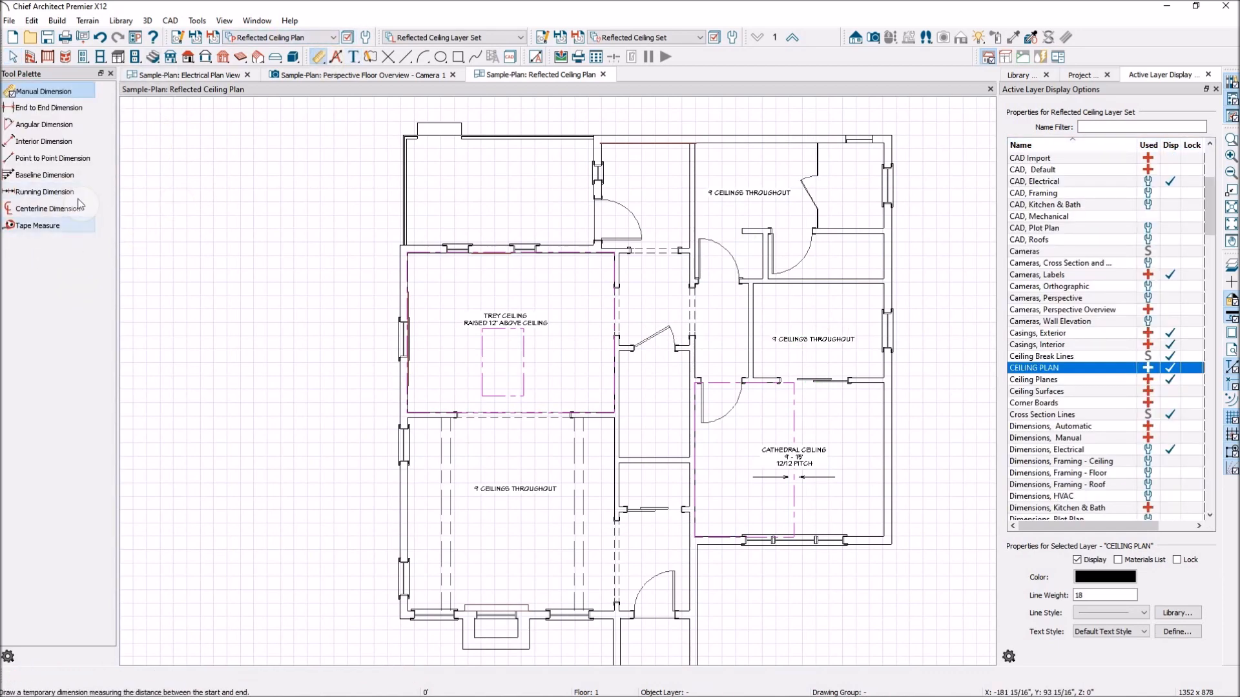
left_click(44, 141)
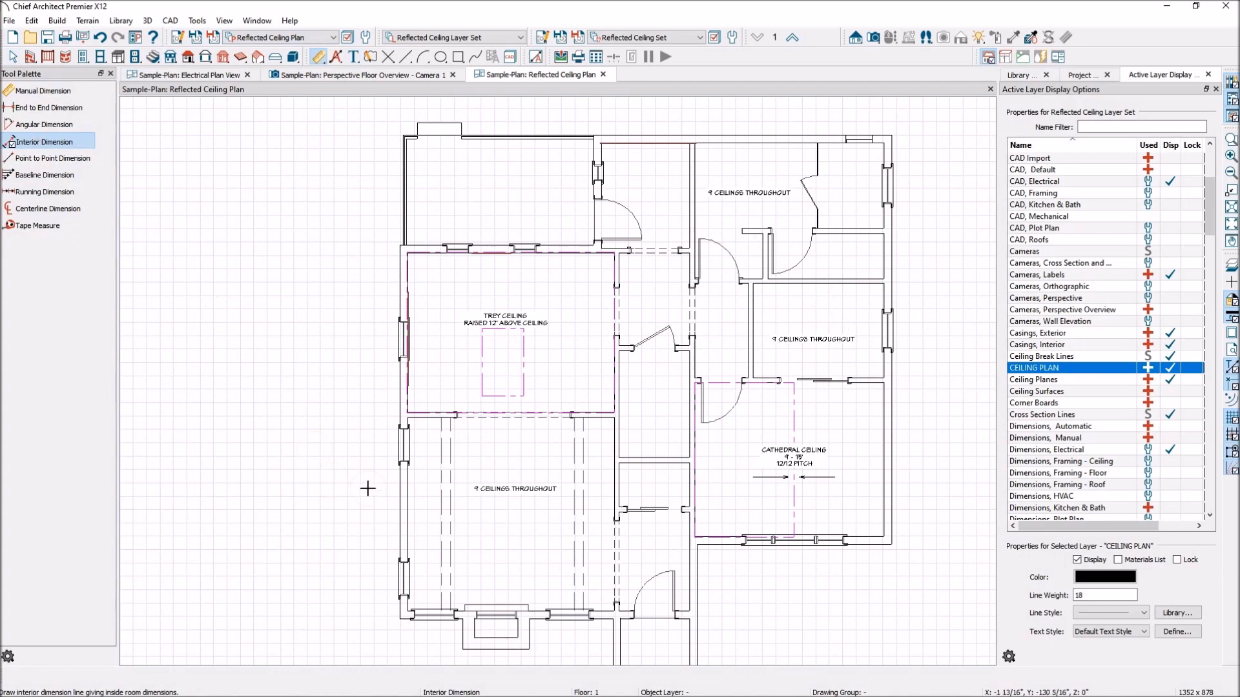
scroll(380, 490, "up", 3)
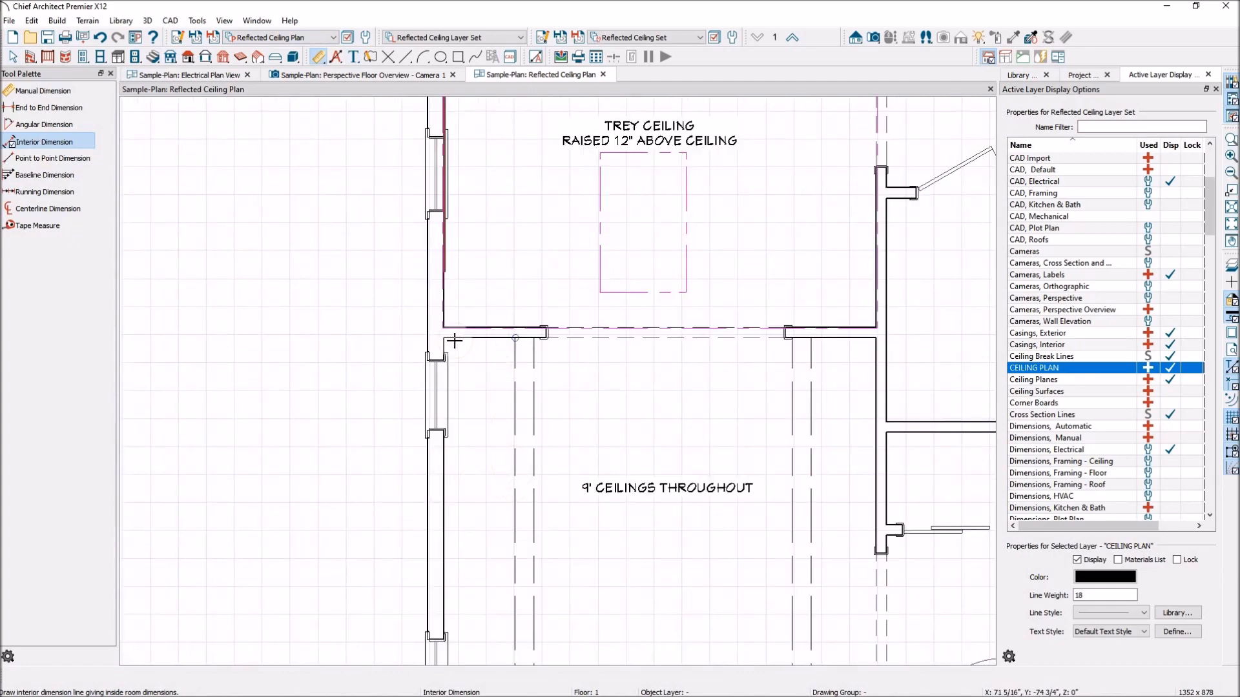
left_click_drag(515, 337, 443, 337)
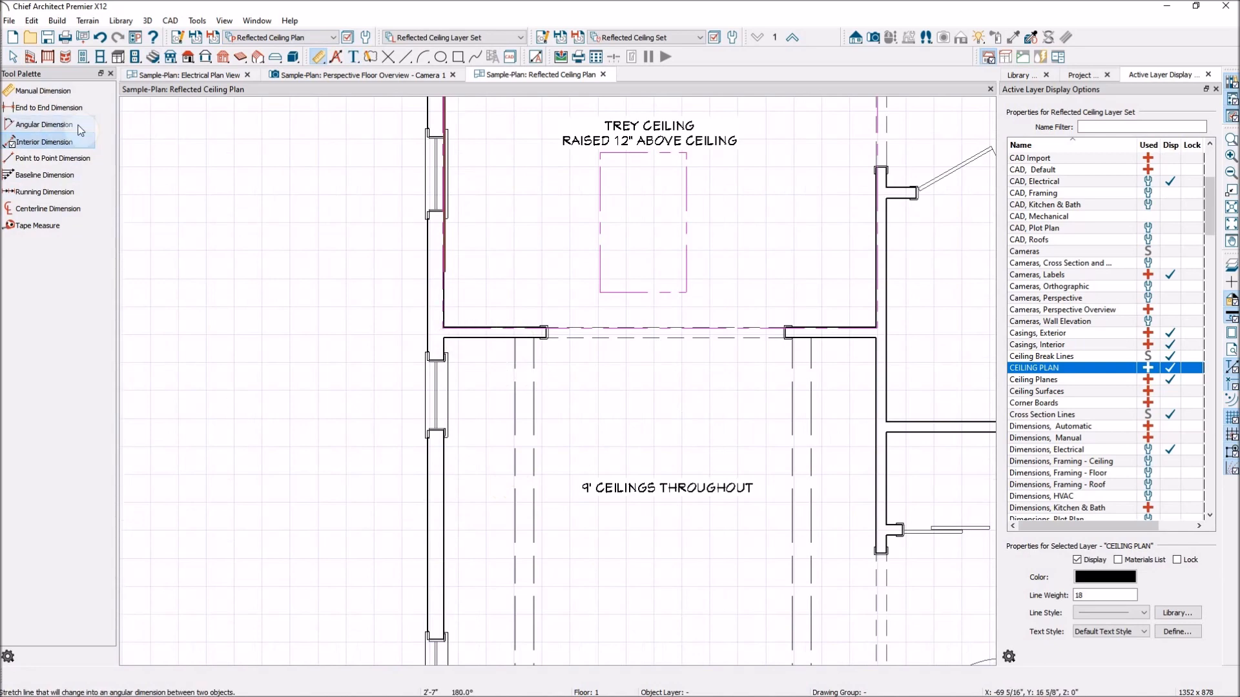
Step: Add point-to-point dimensions across the beamed room: left wall to left beam, between the two beams, and right beam to right wall
left_click(66, 162)
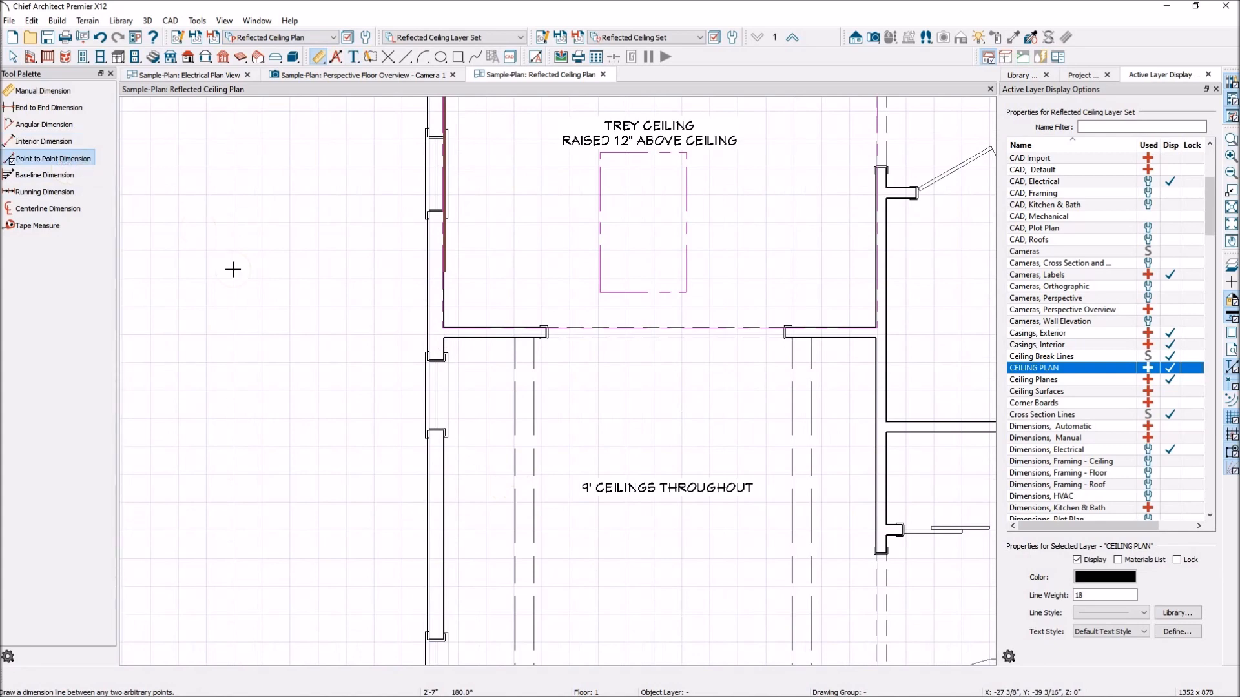
left_click_drag(443, 509, 509, 514)
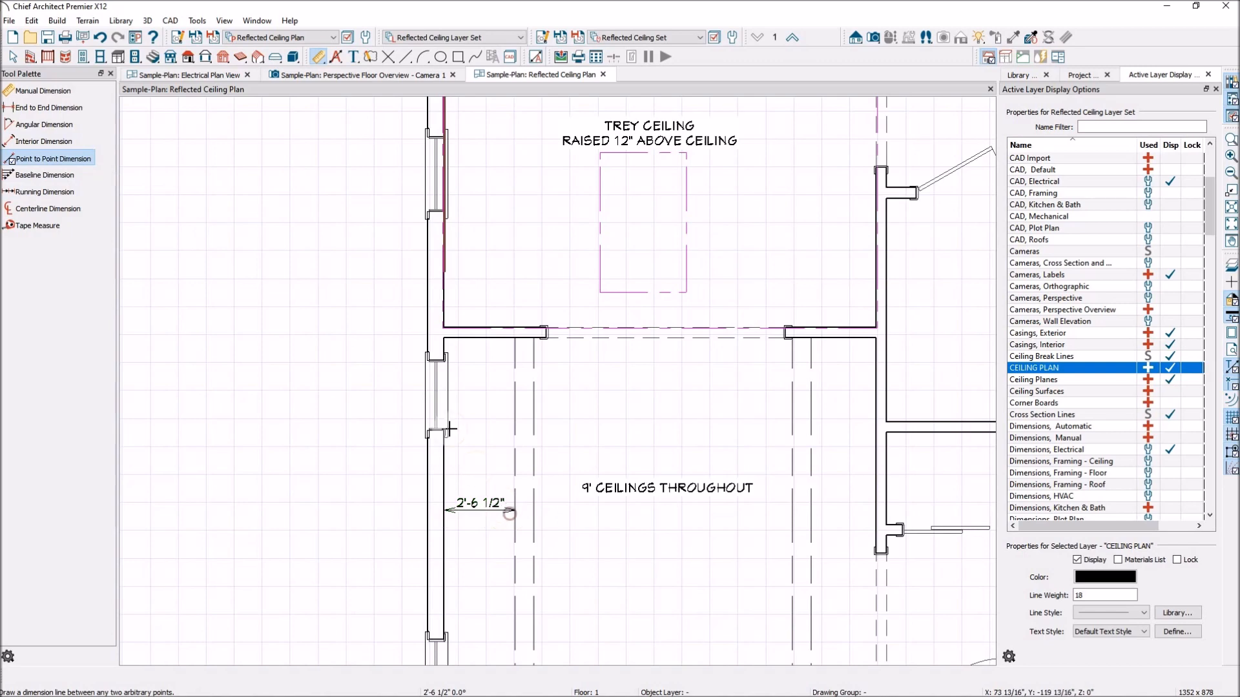
scroll(443, 406, "down", 2)
scroll(604, 532, "up", 2)
left_click_drag(476, 463, 818, 461)
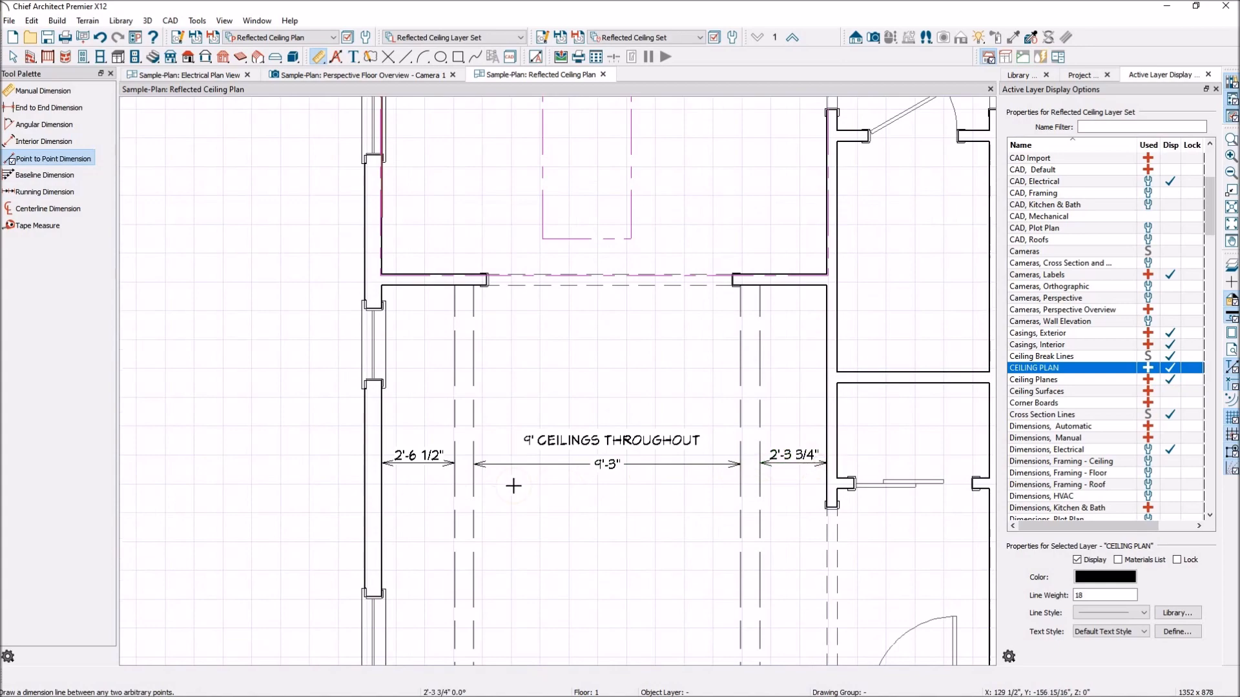
Step: Examine up close where the leftmost beam dimension meets the exterior wall
scroll(407, 492, "up", 3)
scroll(445, 443, "up", 4)
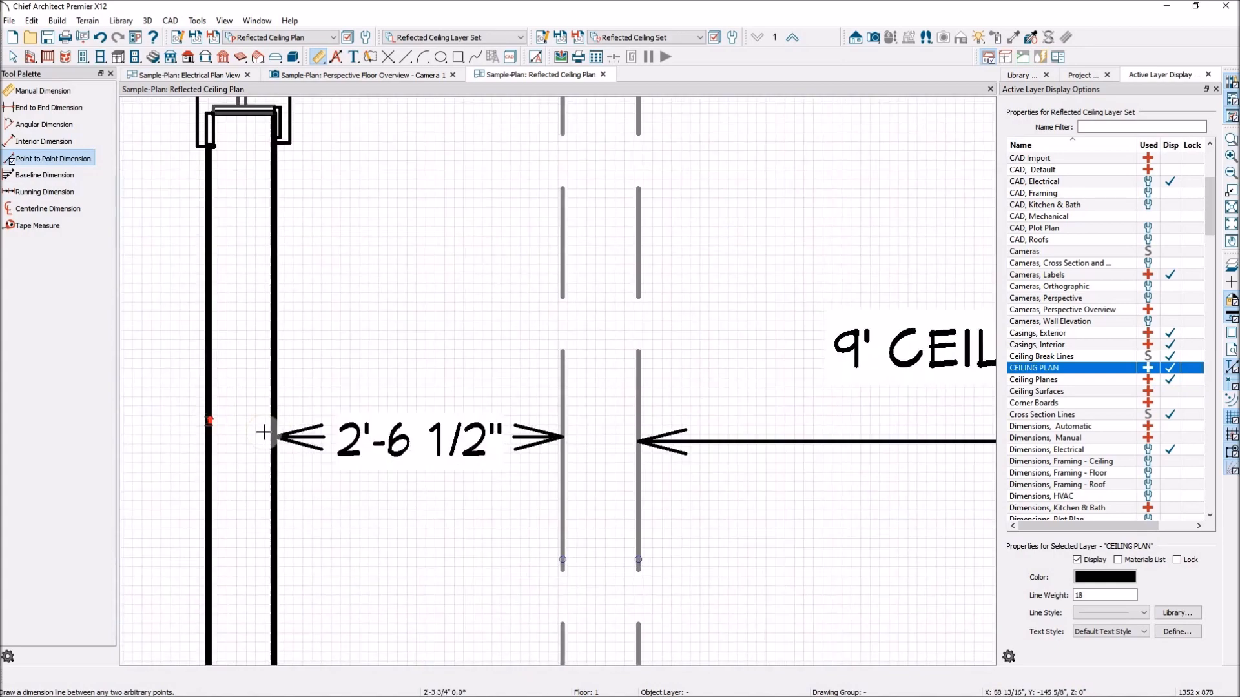
scroll(297, 437, "down", 4)
scroll(446, 420, "down", 3)
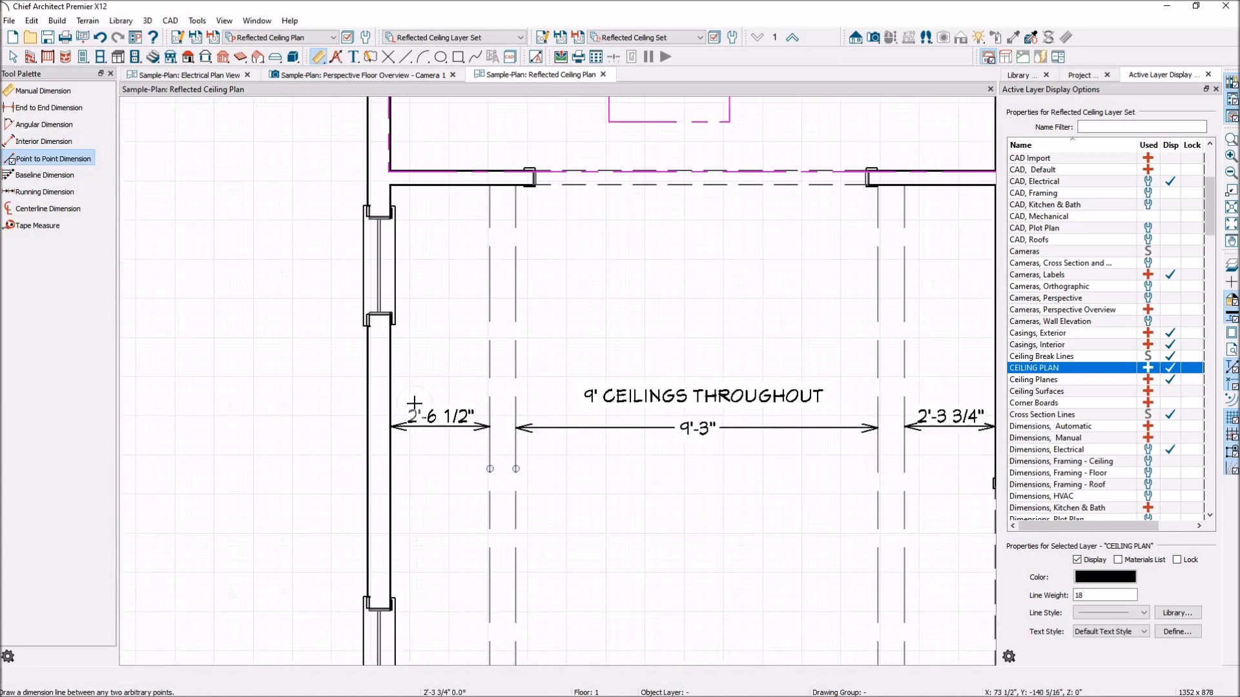
scroll(443, 429, "up", 3)
scroll(432, 429, "down", 3)
scroll(387, 421, "up", 5)
scroll(358, 414, "down", 3)
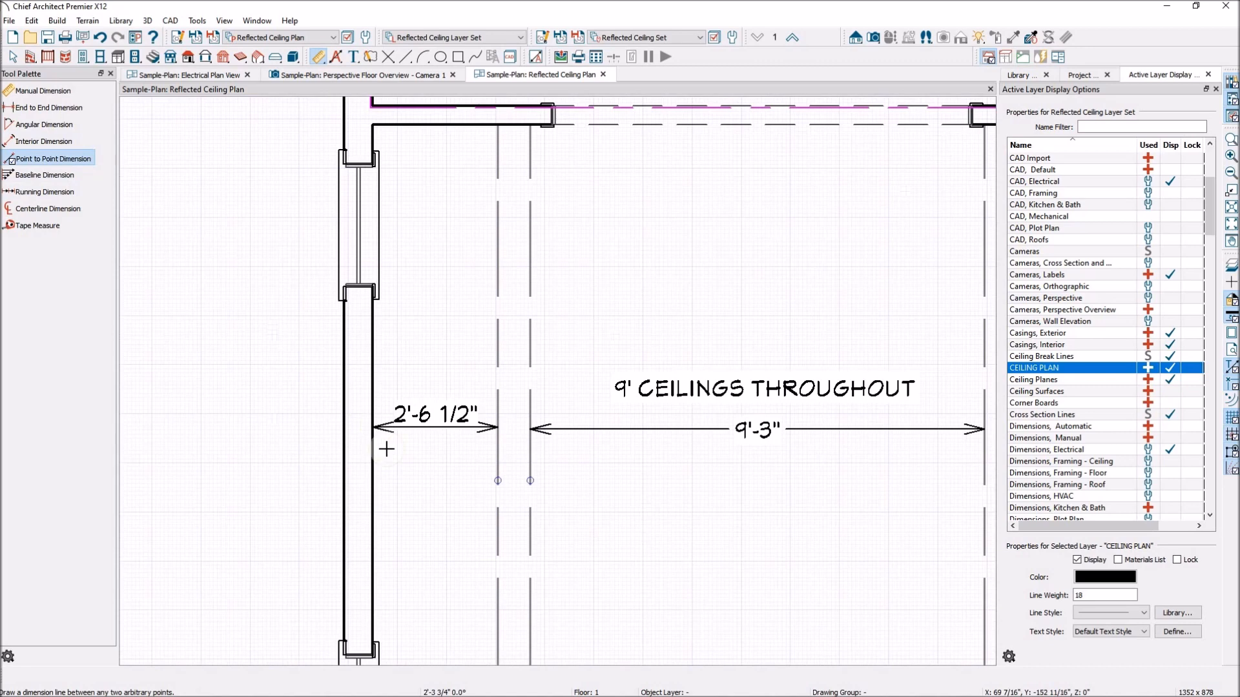
Step: Turn on the display of the Walls, Layers layer in the Reflected Ceiling Layer Set
key("space")
left_click(370, 463)
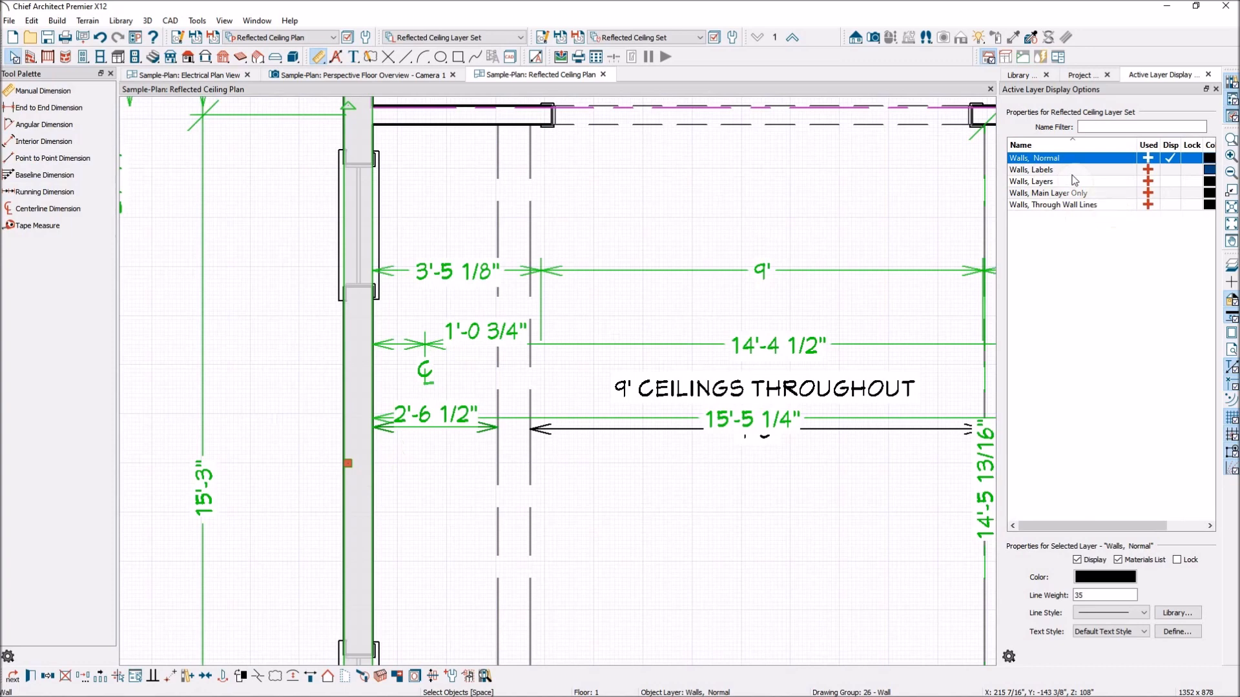
left_click(1172, 181)
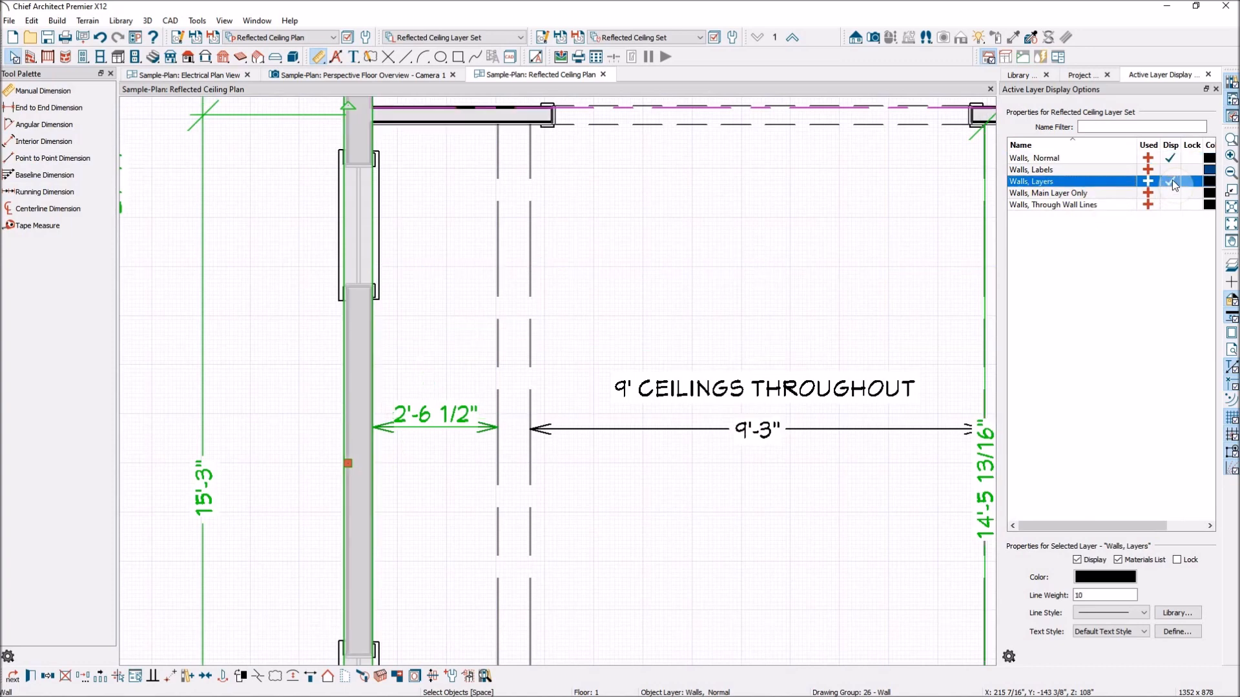
left_click(299, 465)
Step: Try to extend the leftmost beam dimension's wall end into the exterior wall's main layer
scroll(367, 434, "up", 4)
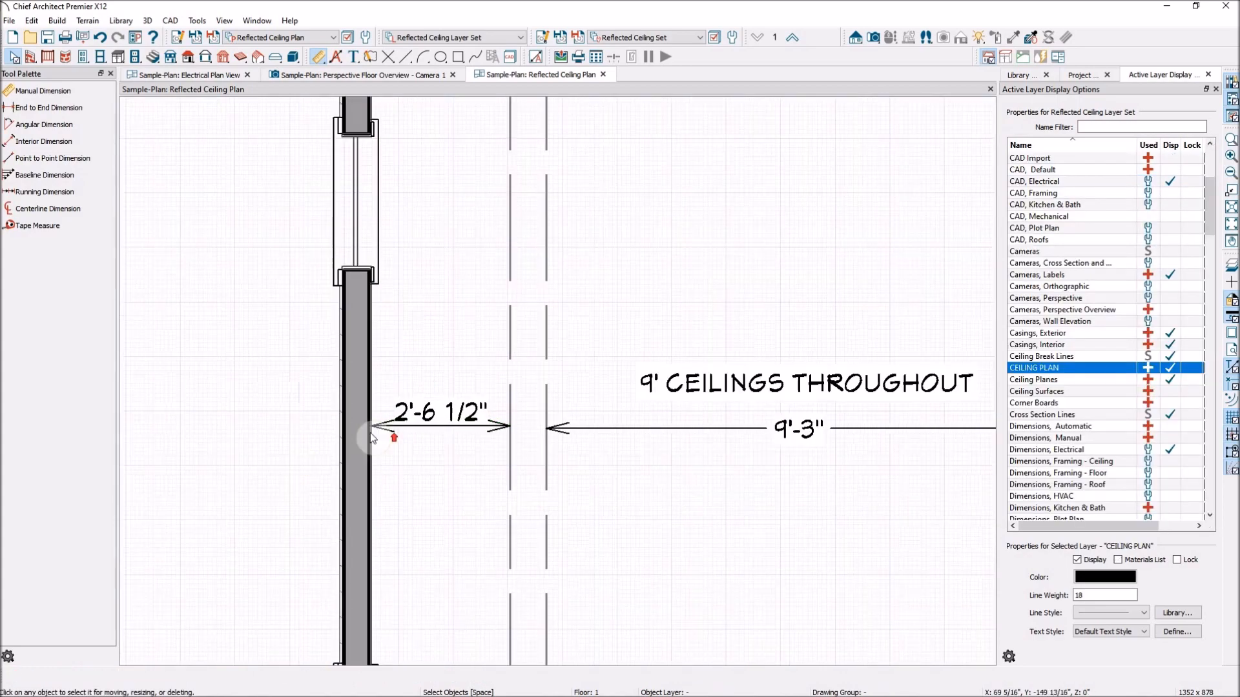
scroll(360, 425, "up", 3)
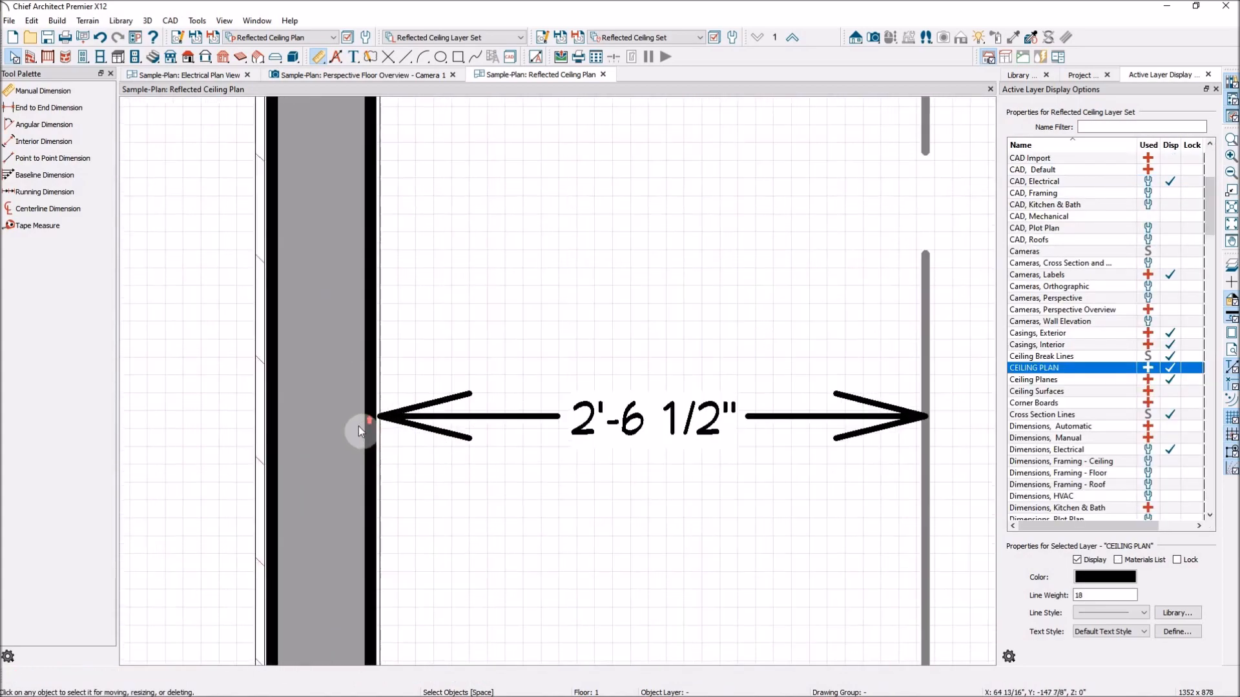
left_click(451, 403)
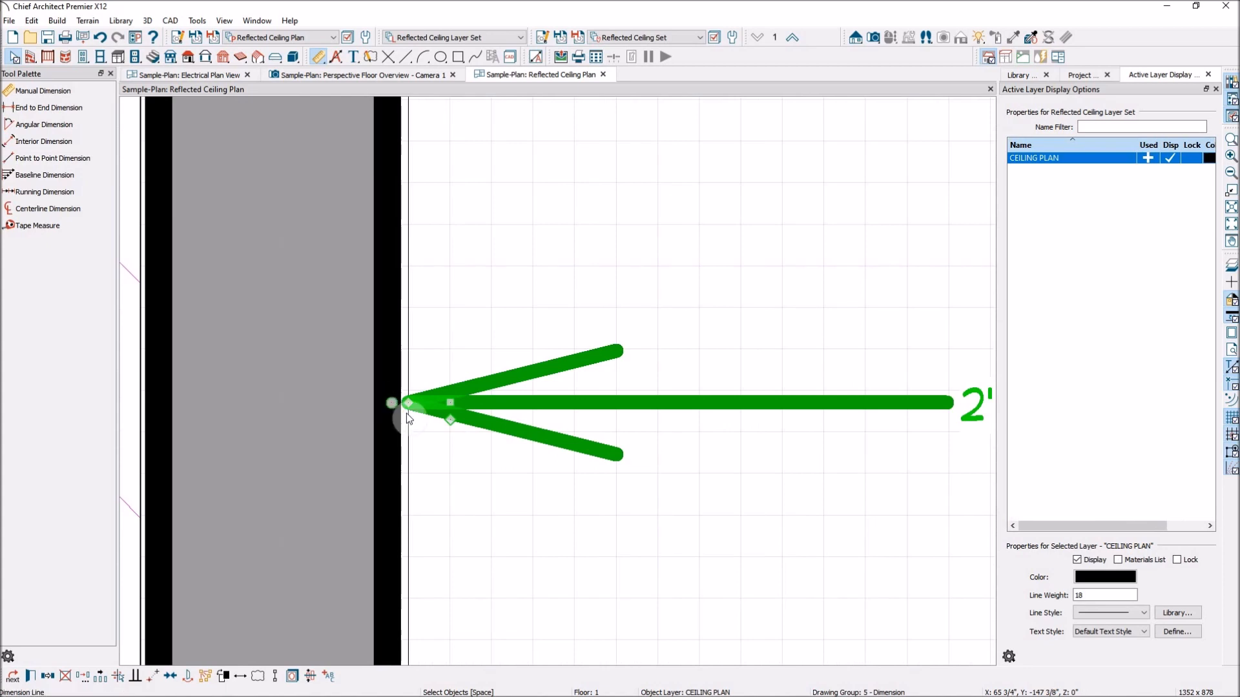
left_click_drag(392, 404, 368, 411)
scroll(368, 410, "down", 3)
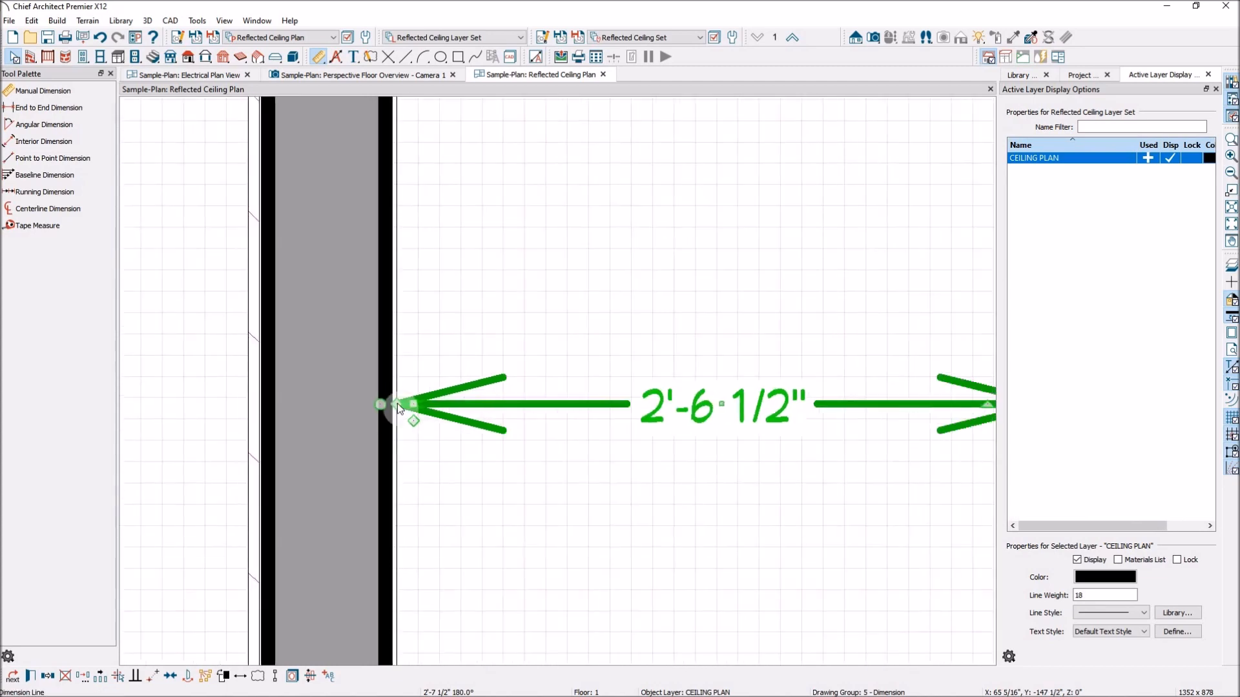
scroll(403, 407, "down", 5)
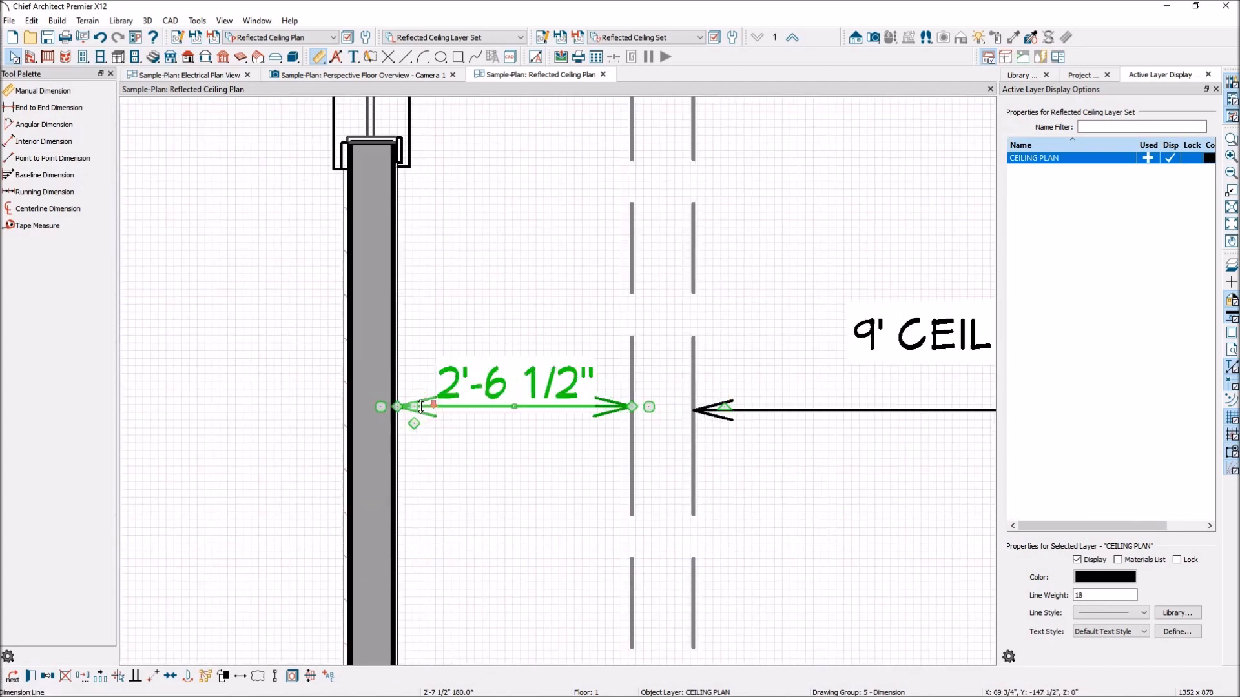
scroll(412, 409, "down", 3)
scroll(387, 407, "up", 3)
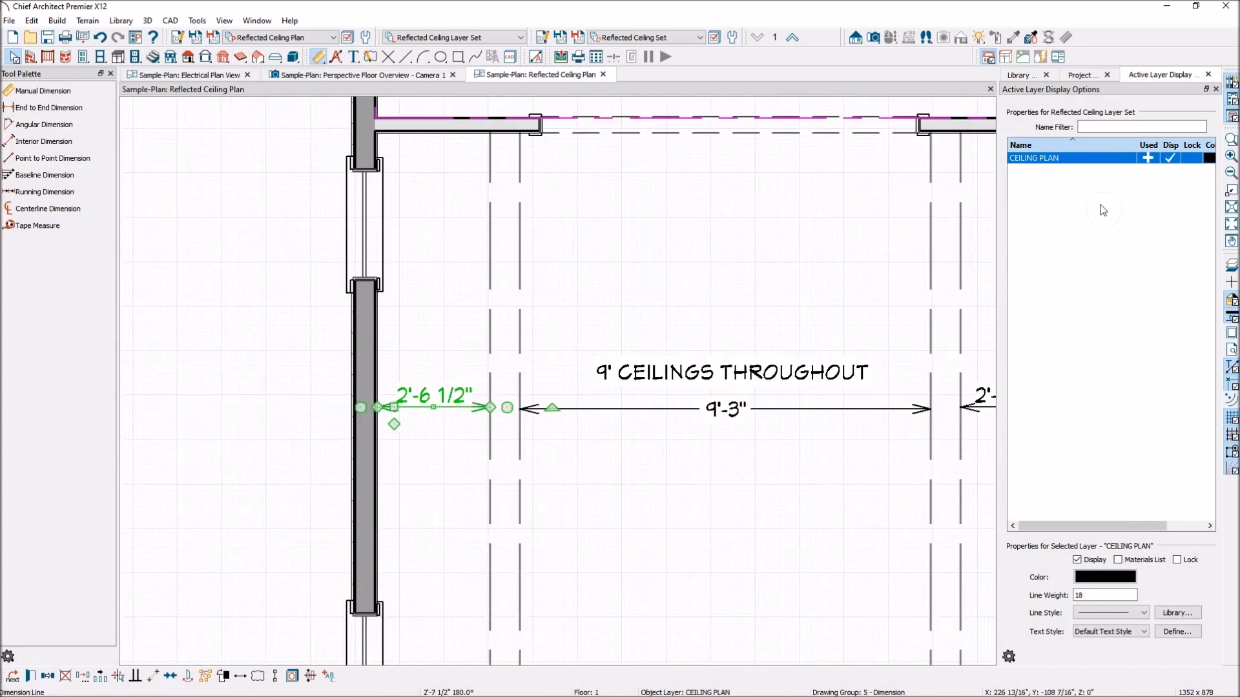
Step: Turn off the display of the Walls, Layers layer in the Reflected Ceiling Layer Set
left_click(367, 364)
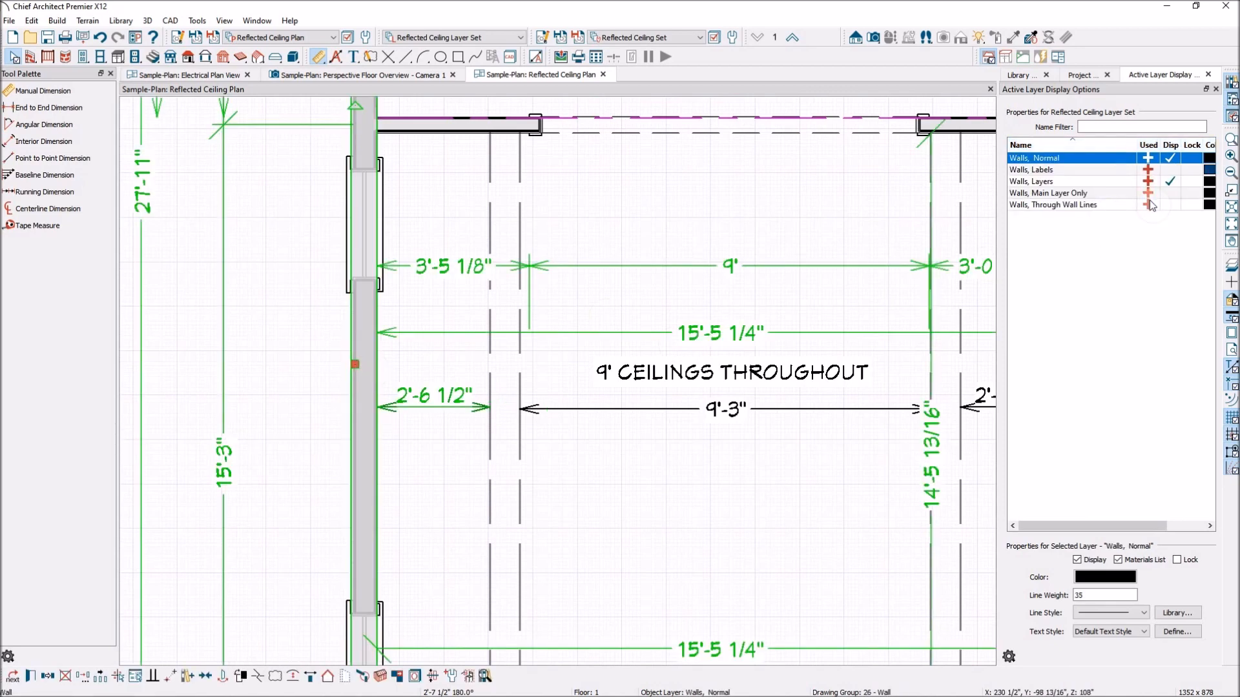
left_click(1173, 185)
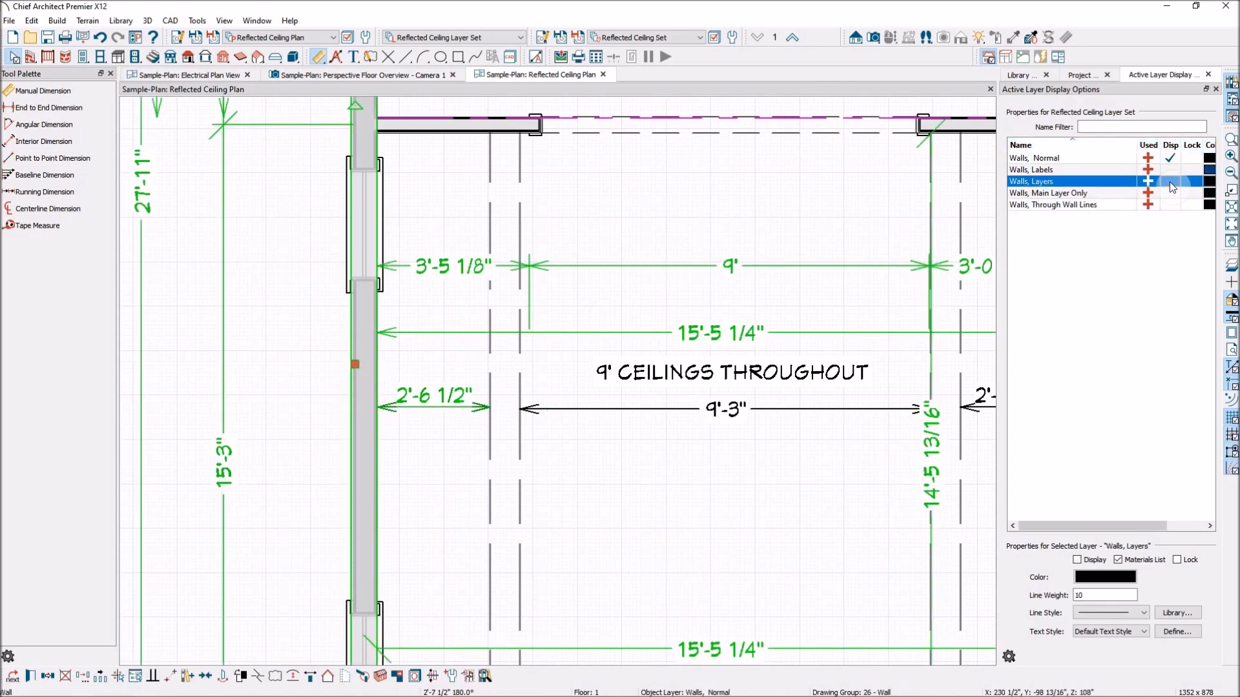
left_click(301, 356)
Step: Move the left ceiling beam so its dimension to the left exterior wall is 2'-6"
scroll(473, 398, "down", 2)
scroll(497, 434, "up", 2)
left_click(487, 440)
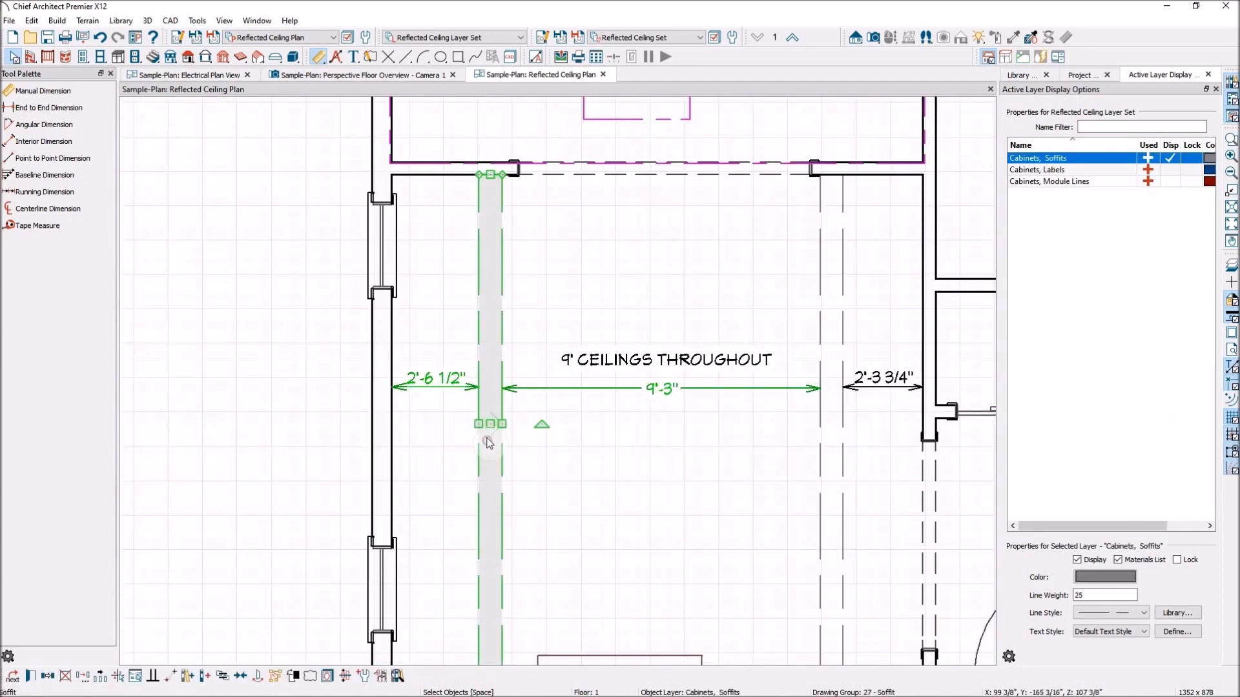
left_click(439, 389)
type("2")
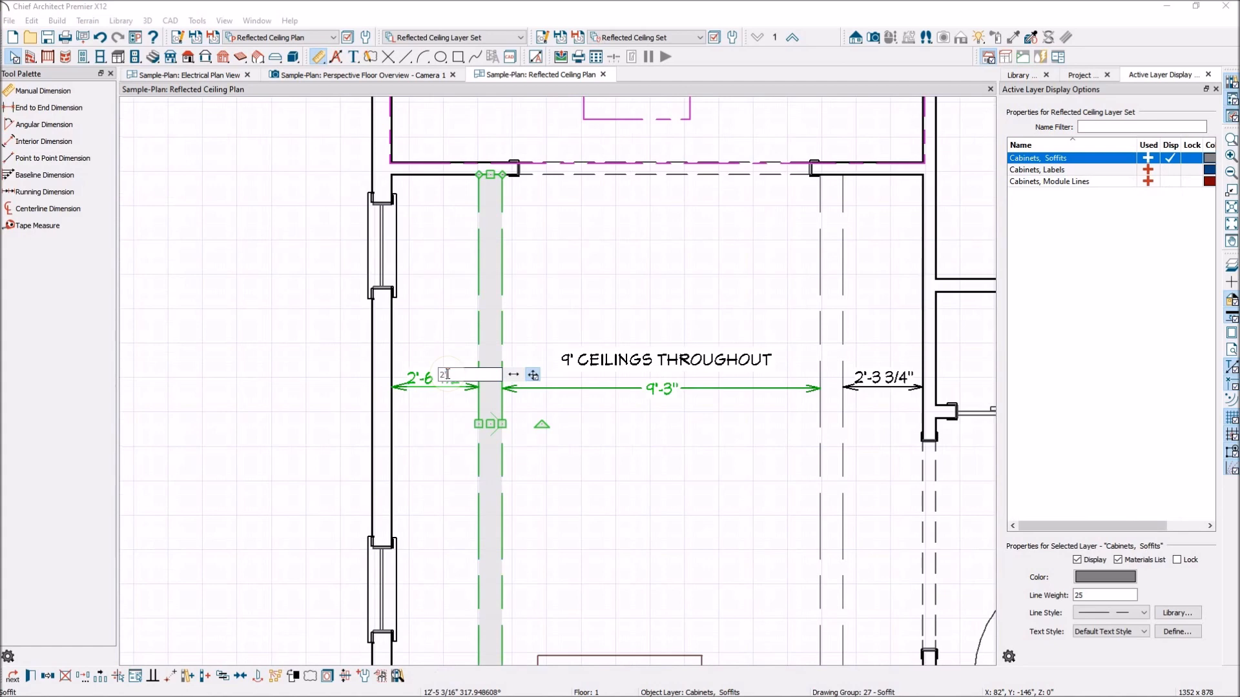
type("'-6")
key("Return")
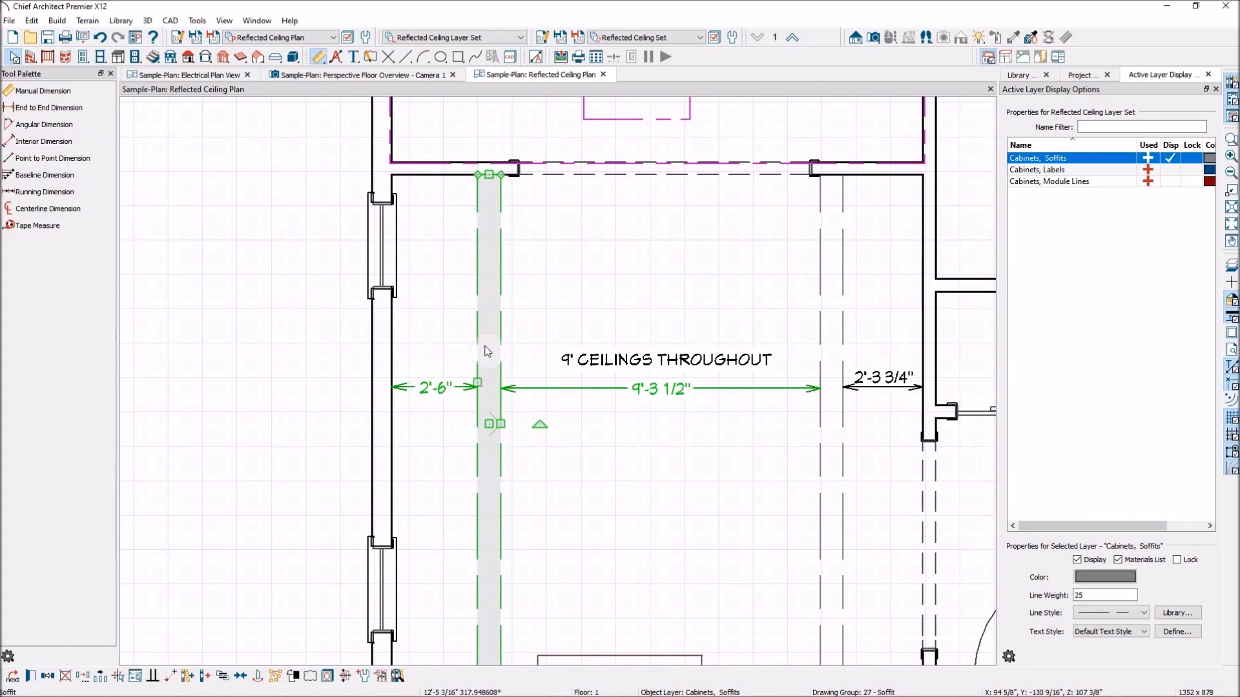
Step: Move the right ceiling beam so its dimension to the right wall is 2'-6"
left_click(840, 411)
left_click(840, 411)
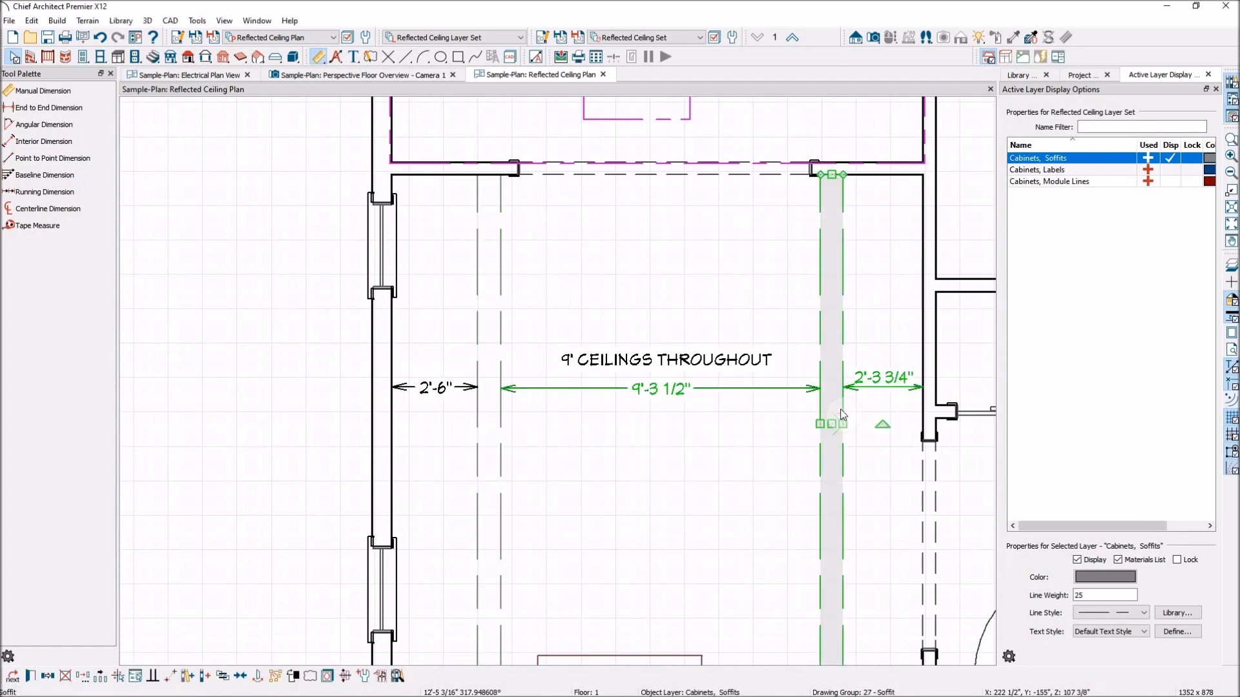
left_click(893, 381)
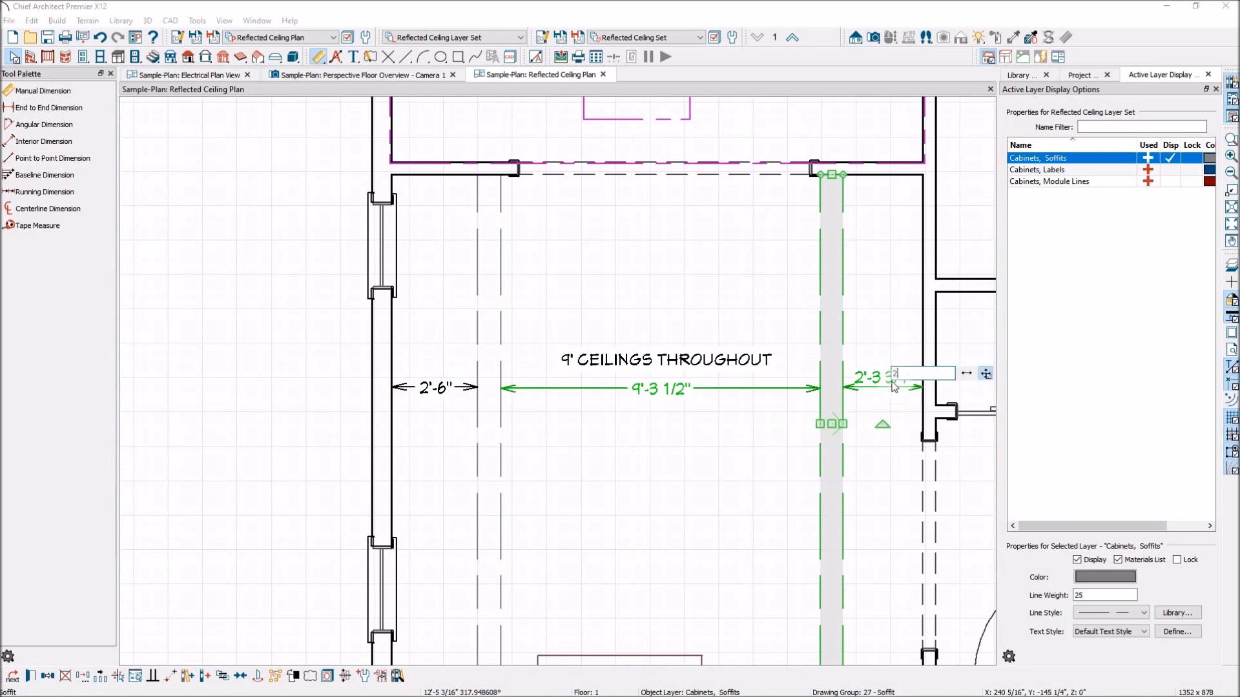
type("2'6")
key("Return")
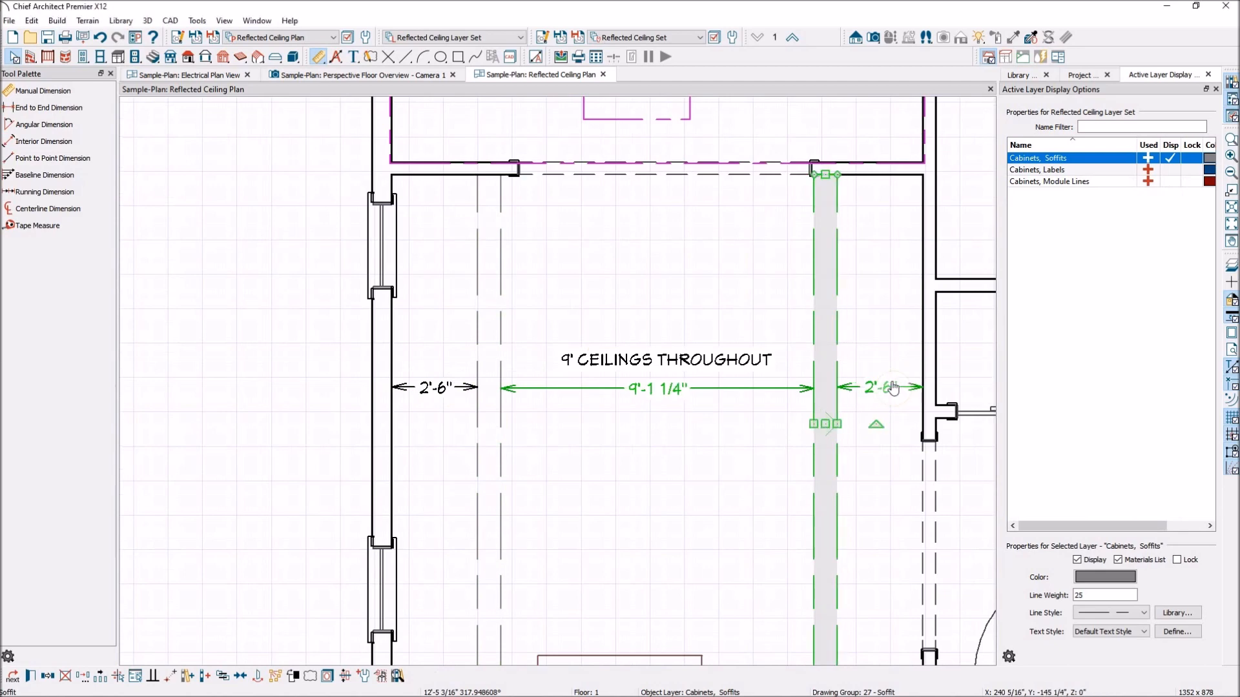
Step: Center the 9' doorway between the beamed room and the trey ceiling room within the beamed room's width
left_click(517, 170)
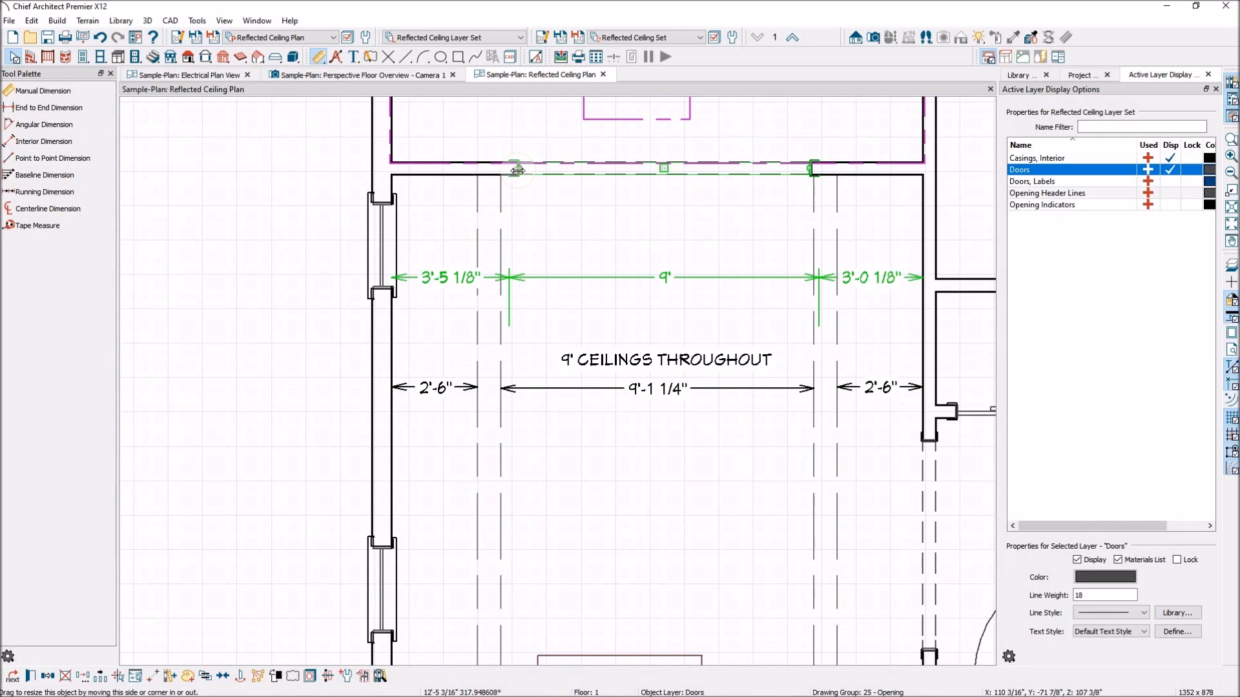
left_click(228, 678)
left_click(637, 522)
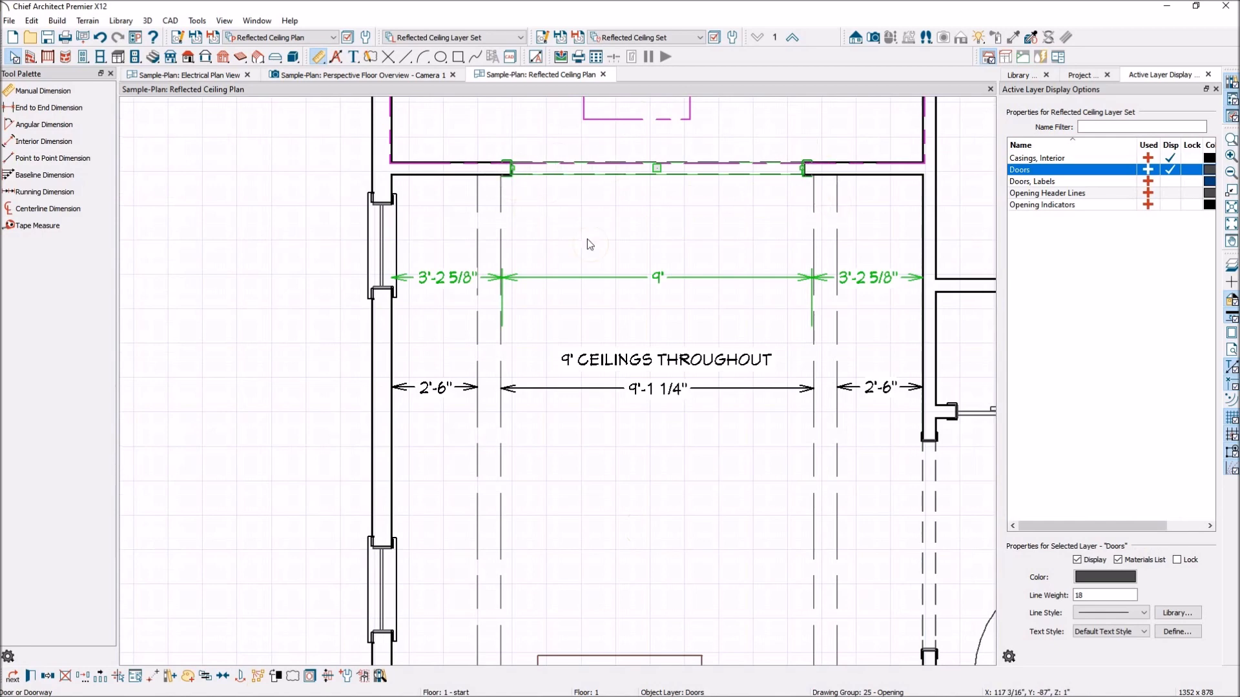
Step: Add point-to-point dimensions across the width of the left and right beams, in line with the existing dimensions
scroll(669, 302, "down", 5)
scroll(699, 407, "up", 3)
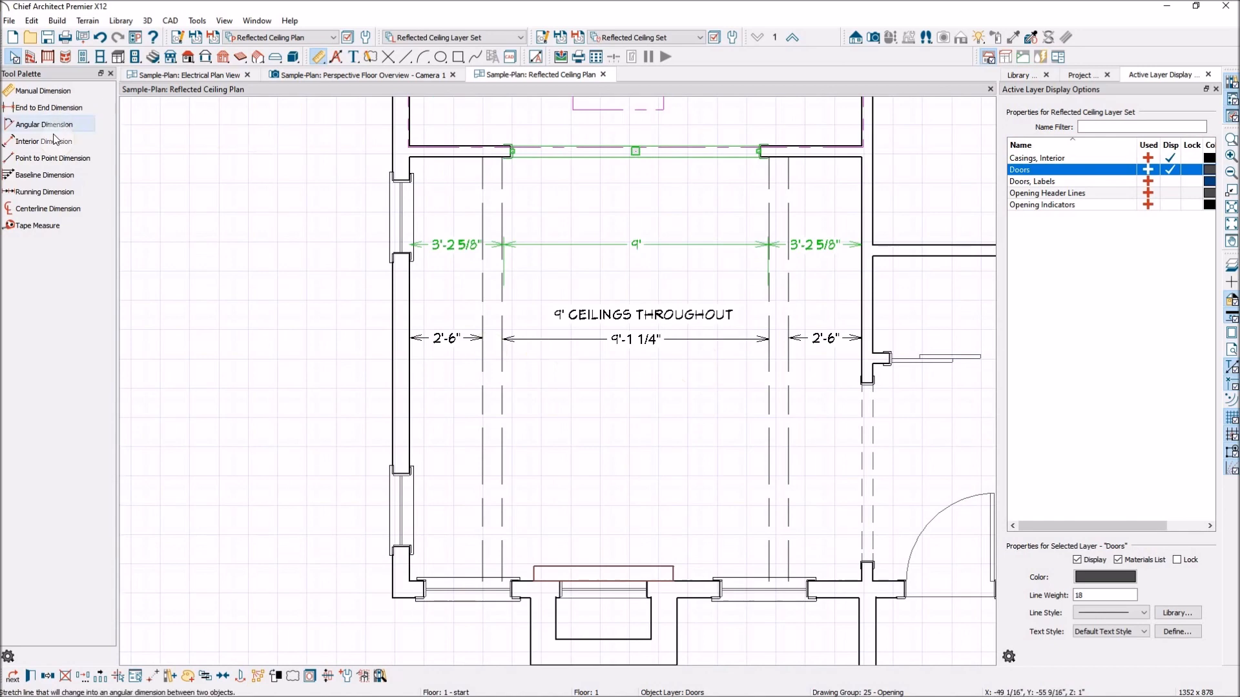
left_click(63, 164)
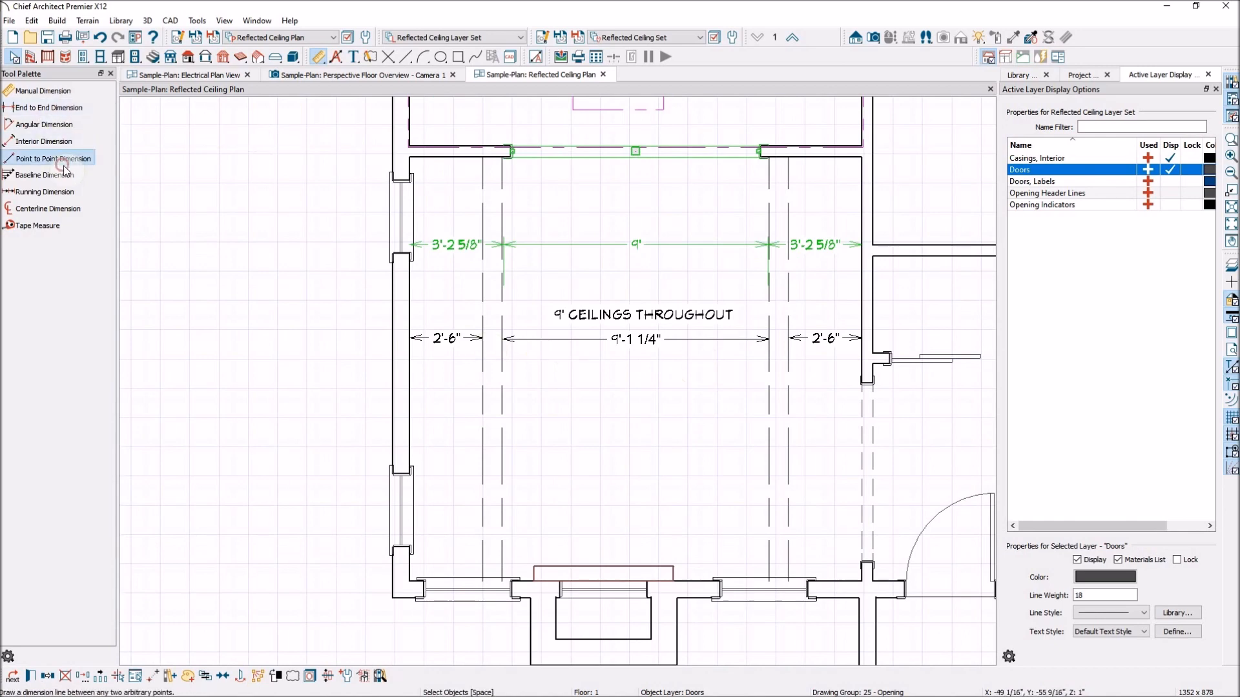
scroll(545, 421, "up", 4)
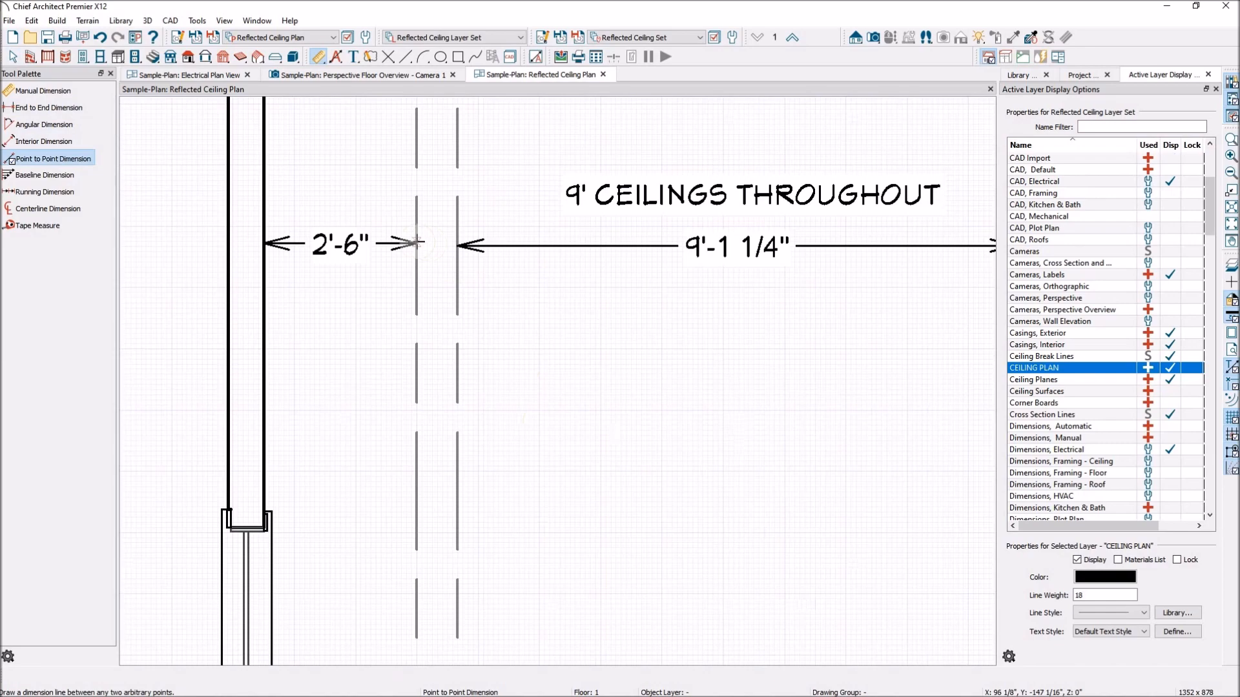
left_click_drag(425, 242, 456, 243)
scroll(413, 171, "down", 4)
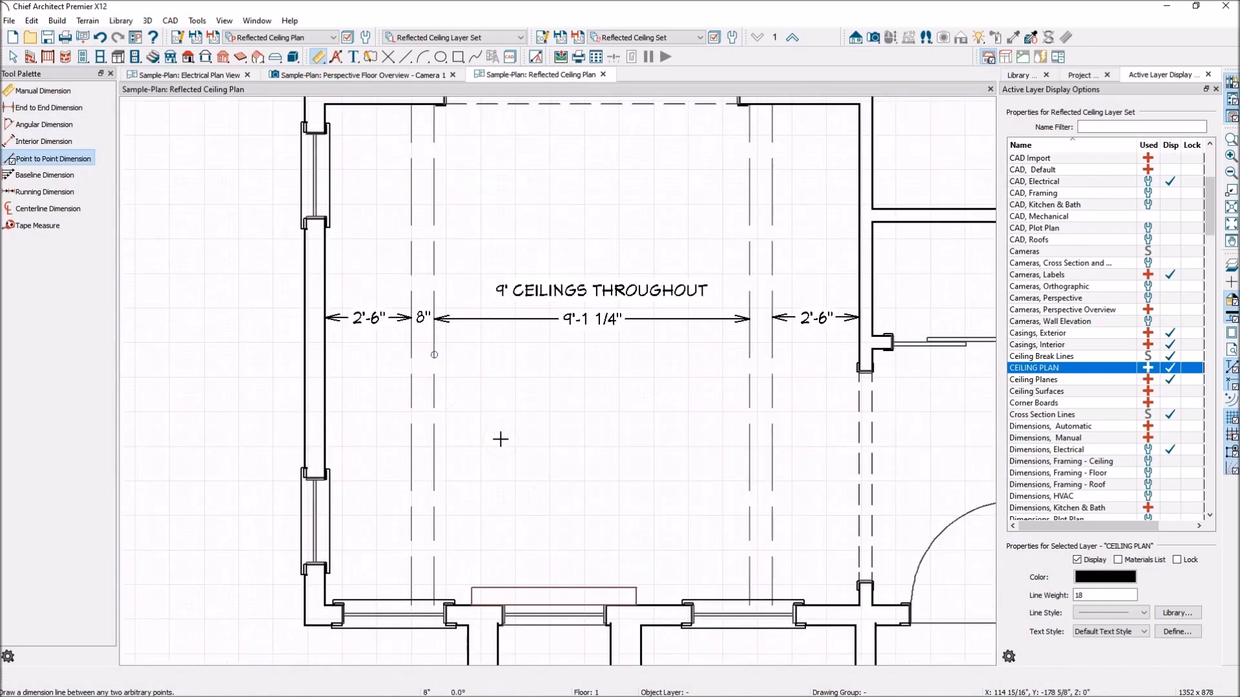
scroll(734, 349, "up", 3)
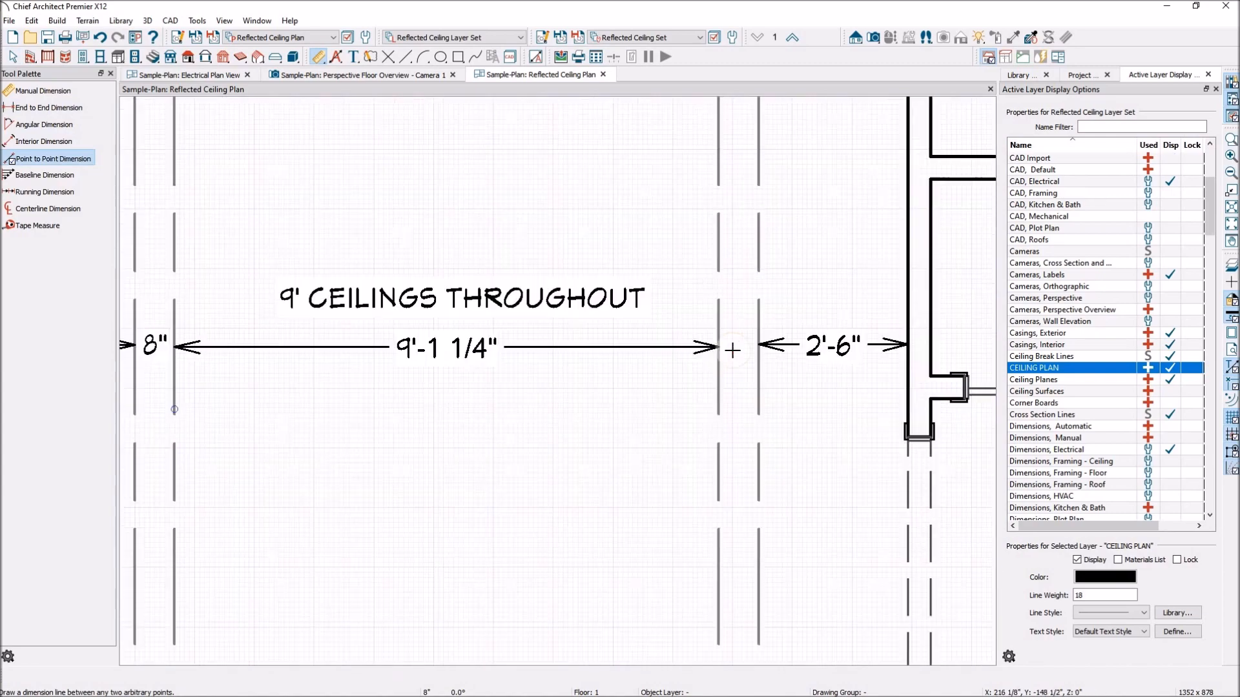
left_click_drag(718, 345, 758, 346)
scroll(769, 380, "down", 1)
Step: Add point-to-point dimensions from each side of the inner rectangle in the trey ceiling room to the surrounding walls
scroll(769, 379, "down", 5)
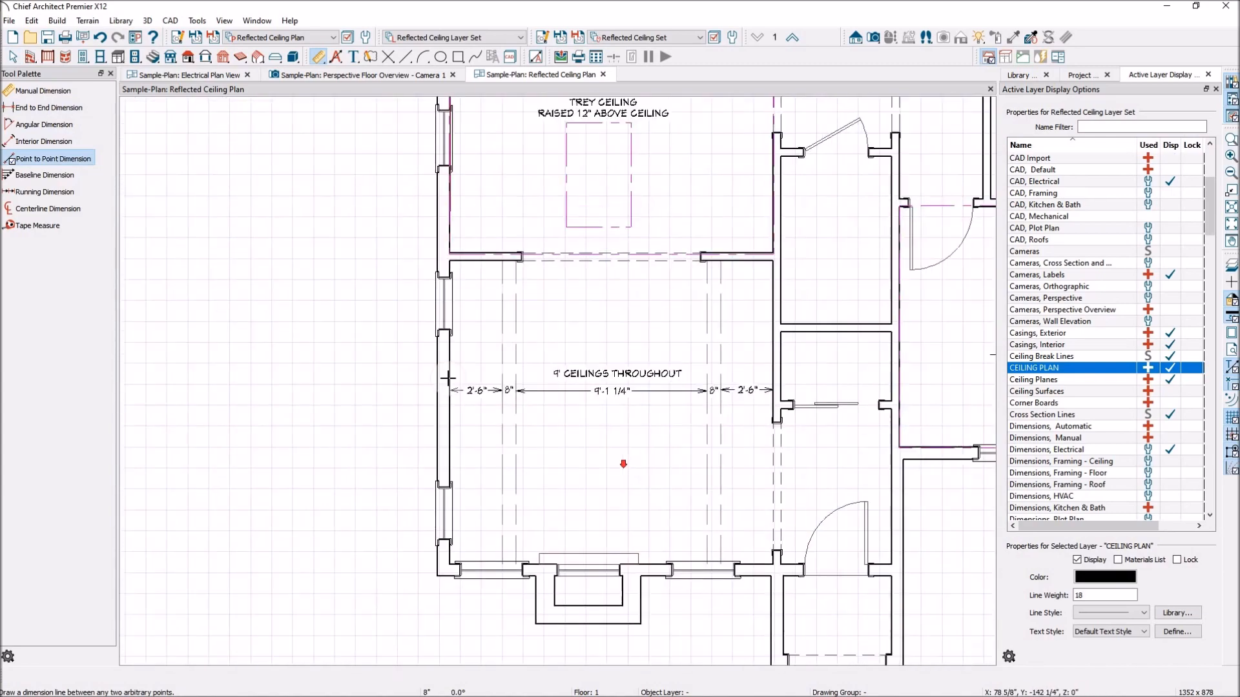
scroll(535, 498, "down", 1)
scroll(452, 285, "up", 5)
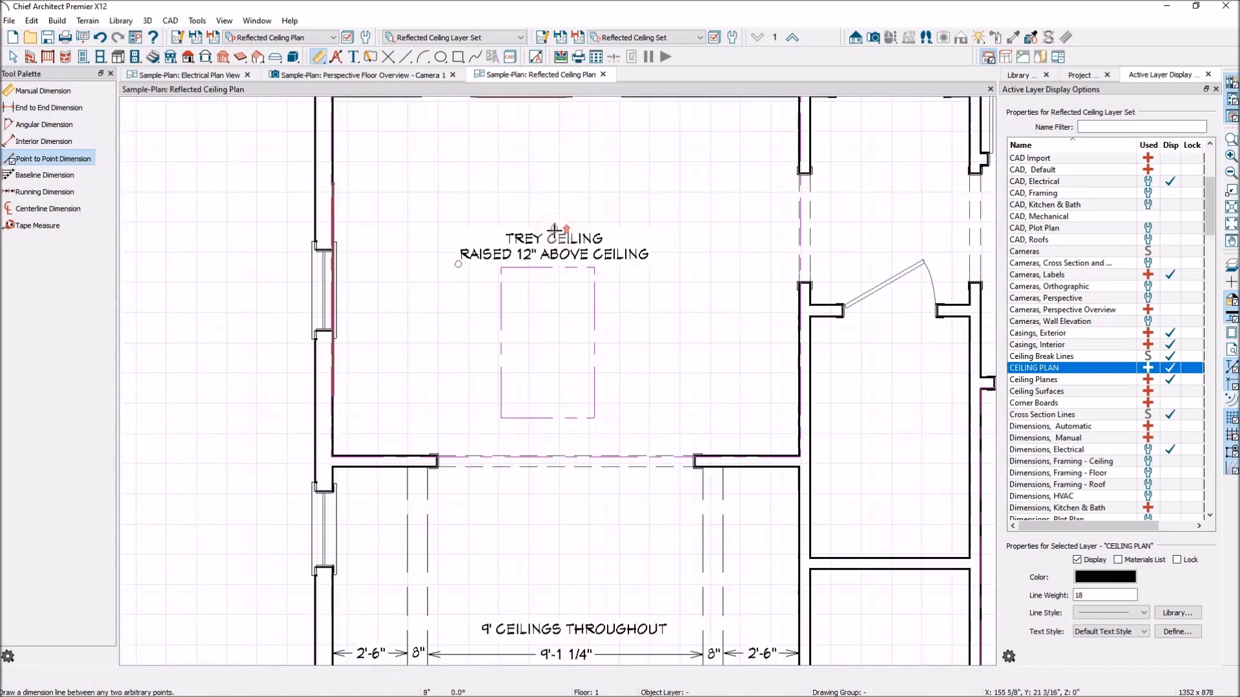
left_click_drag(337, 349, 495, 351)
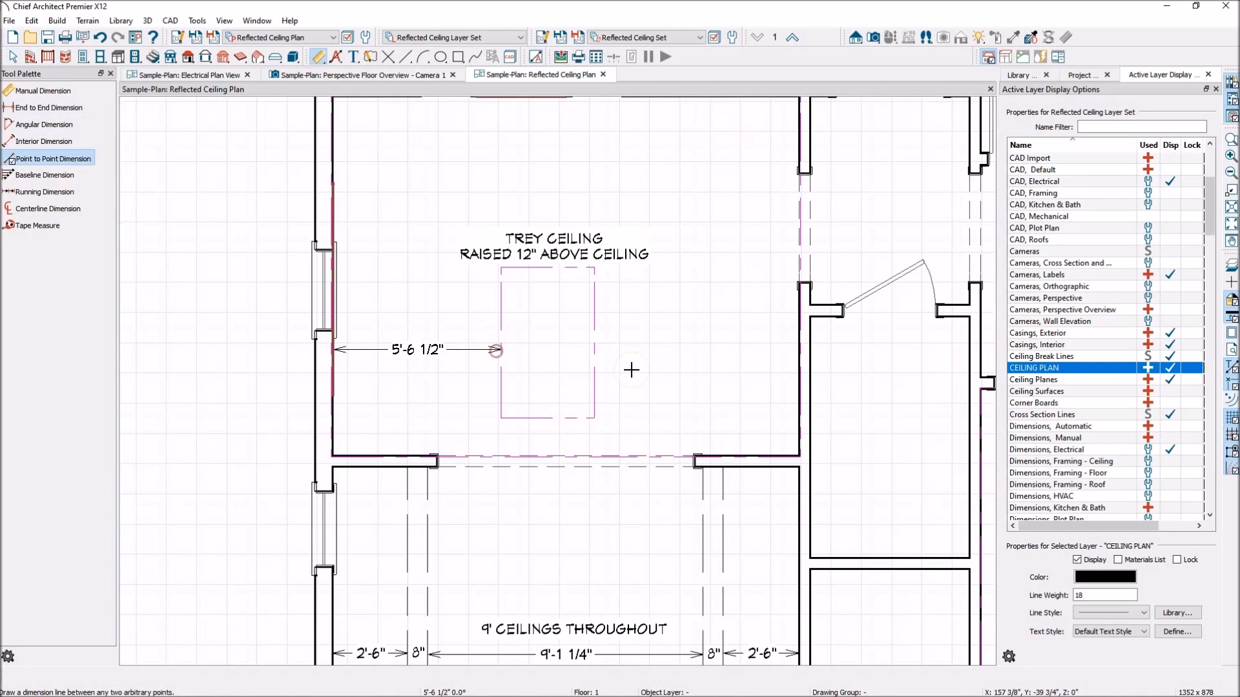
left_click_drag(598, 349, 796, 347)
scroll(773, 349, "down", 2)
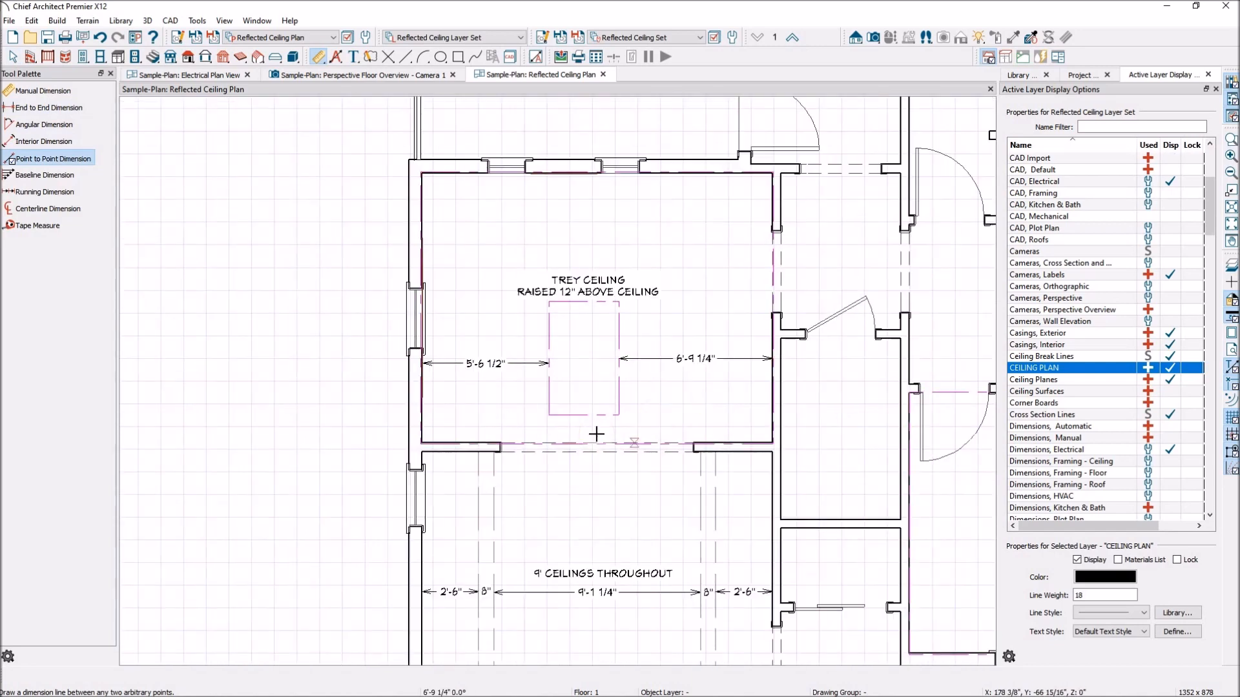
left_click_drag(578, 415, 584, 443)
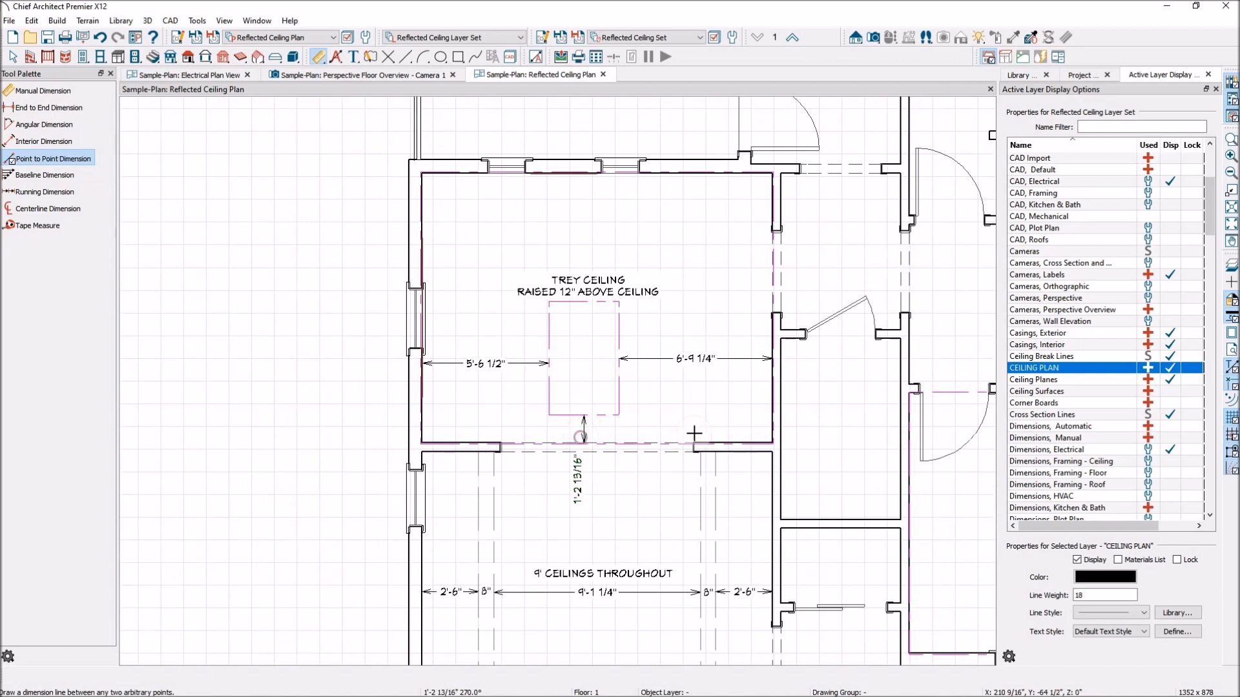
left_click_drag(584, 301, 589, 165)
Step: Add point-to-point dimensions for the width and height of the inner rectangle in the trey ceiling room
scroll(637, 338, "up", 2)
left_click_drag(498, 376, 605, 375)
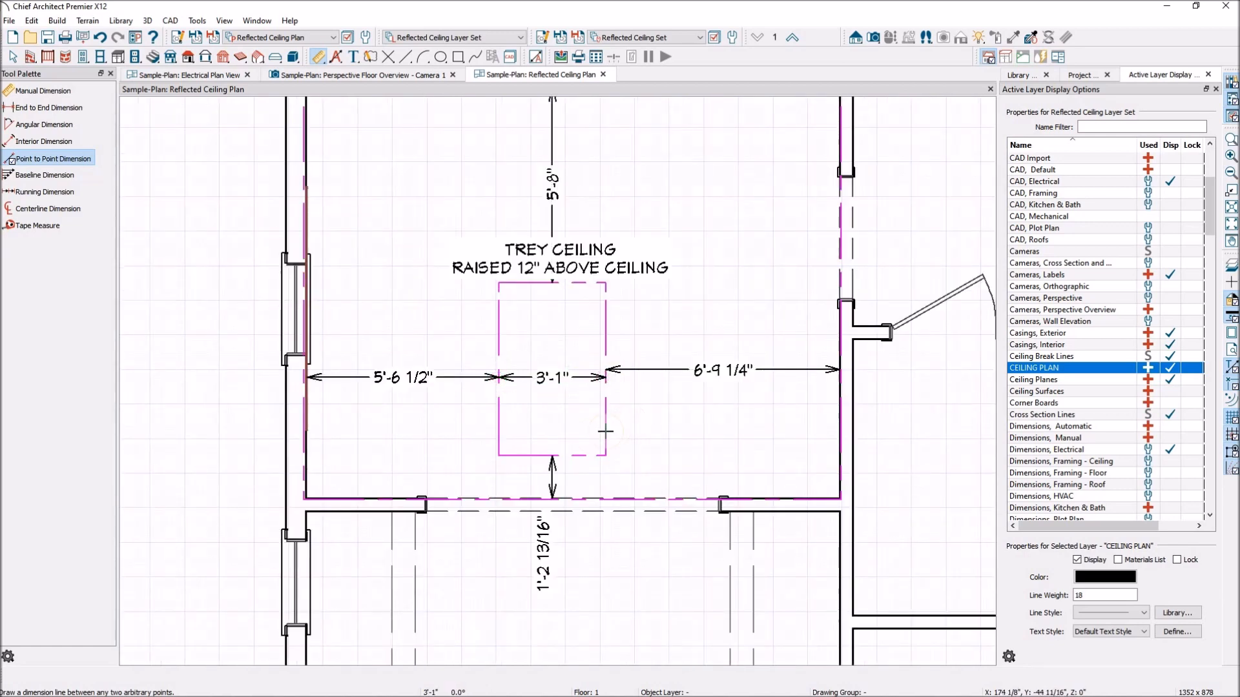
left_click_drag(589, 452, 588, 290)
Step: Move the three horizontal trey ceiling dimensions down into one aligned row within the lower part of the inner rectangle
scroll(583, 445, "down", 1)
scroll(581, 476, "up", 1)
key("space")
left_click(442, 356)
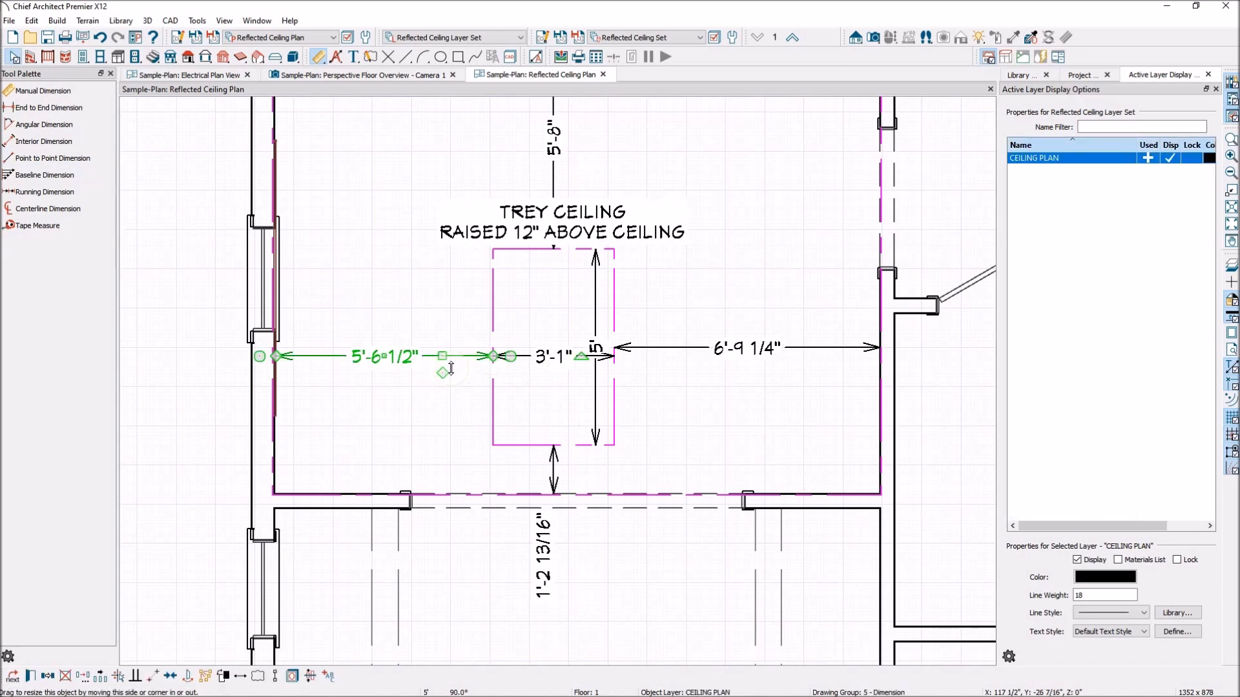
left_click_drag(455, 374, 412, 416)
left_click(532, 357)
left_click_drag(533, 357, 530, 388)
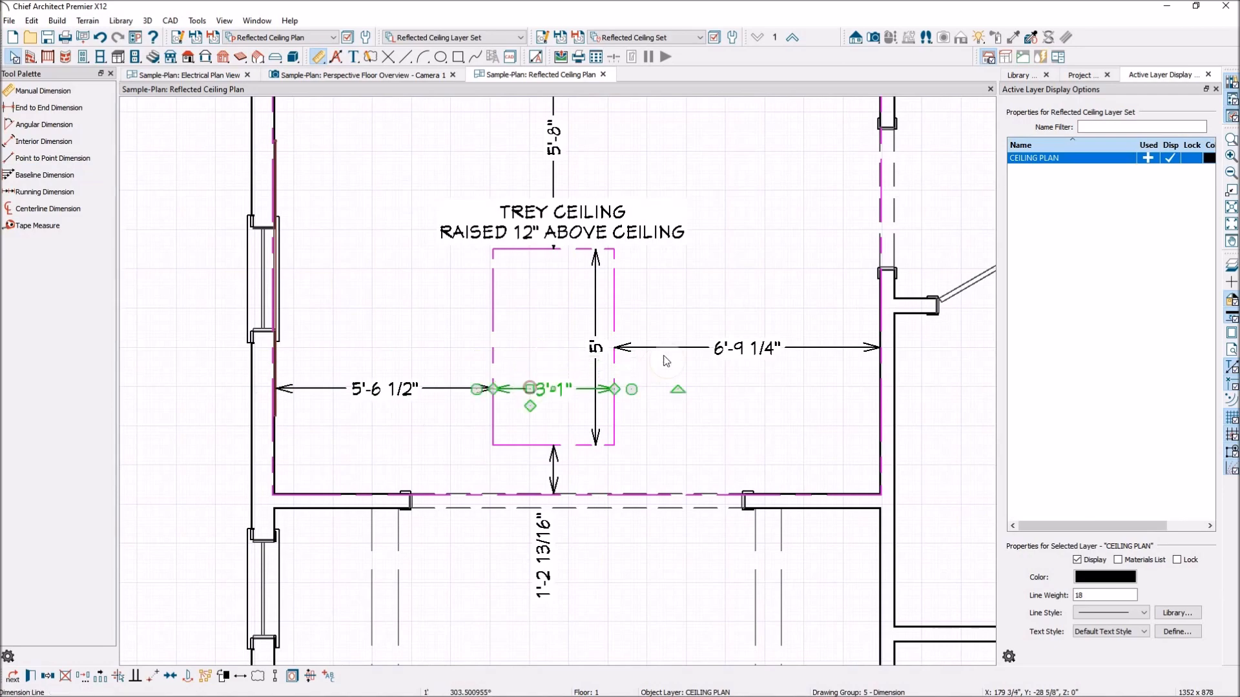
left_click(687, 349)
left_click_drag(689, 350, 688, 387)
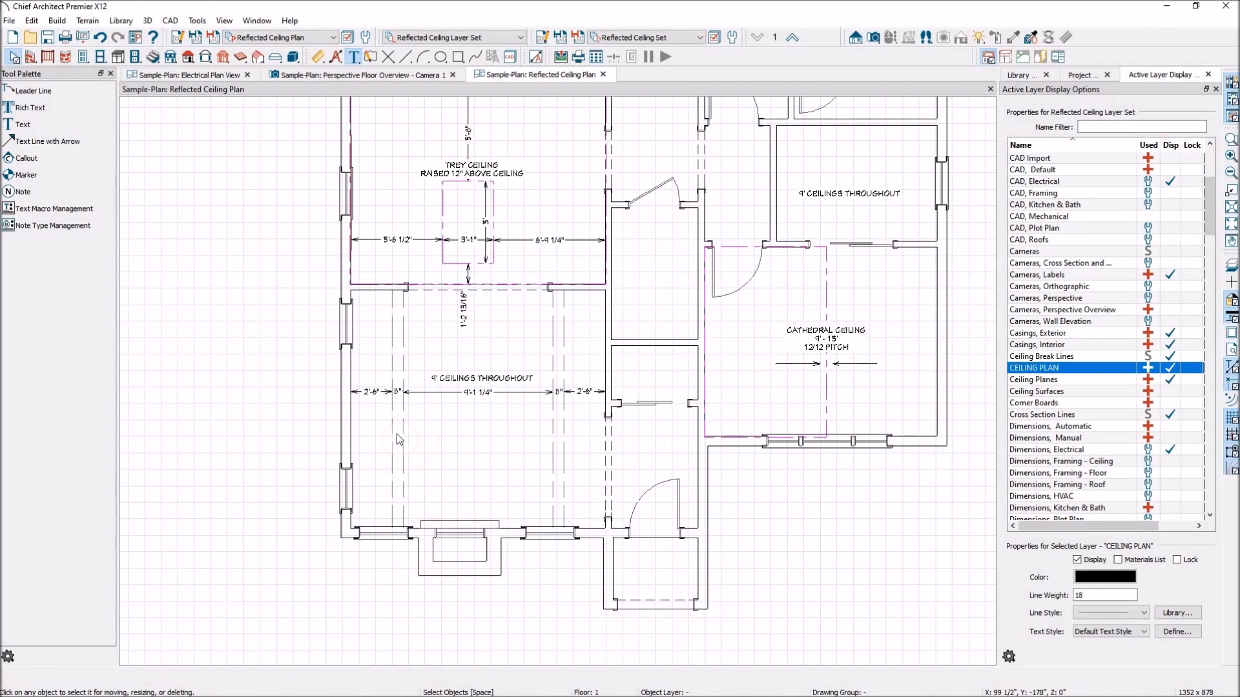
Step: Add a leader line from the left beam with the note "6x8 DECORATIVE WOOD BEAMS", turning on the Text, Electrical layer
left_click(40, 92)
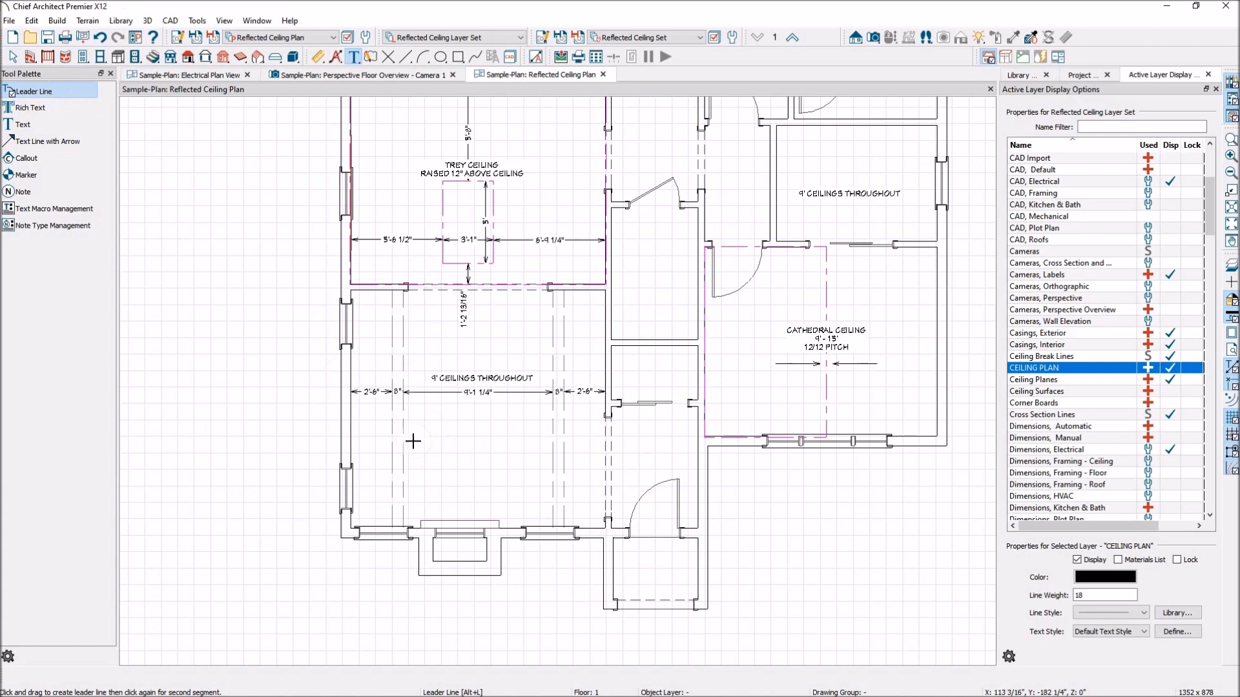
left_click_drag(406, 448, 437, 435)
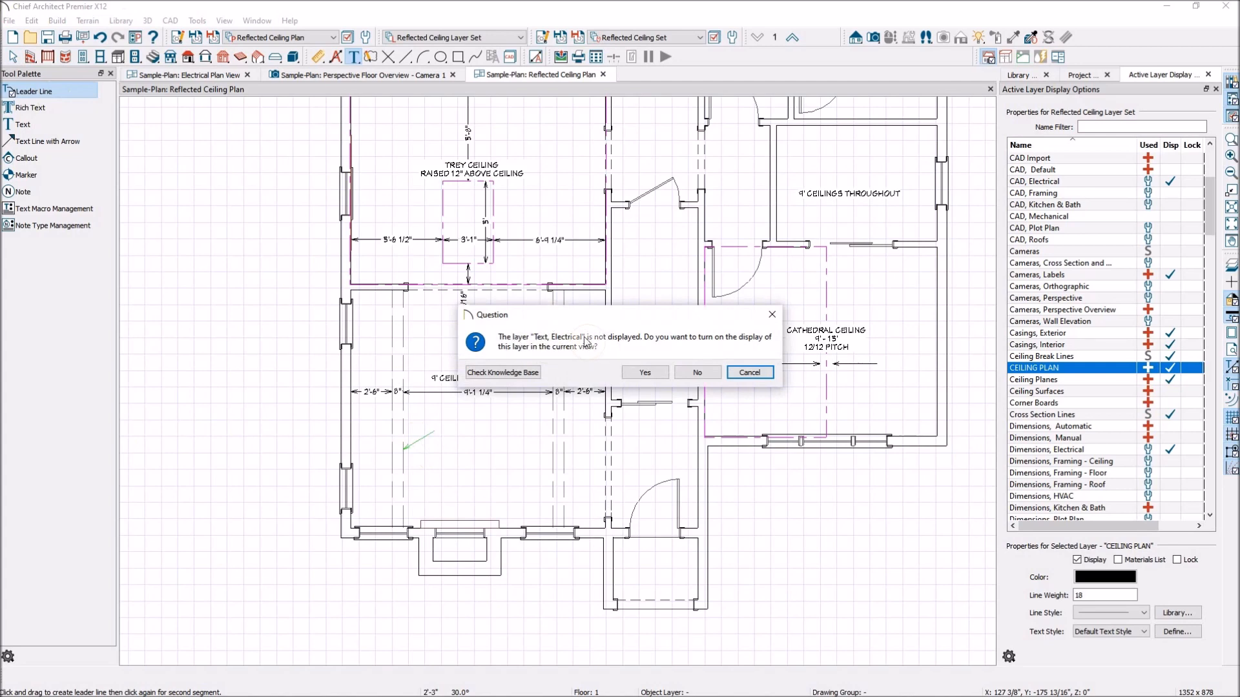
left_click(688, 374)
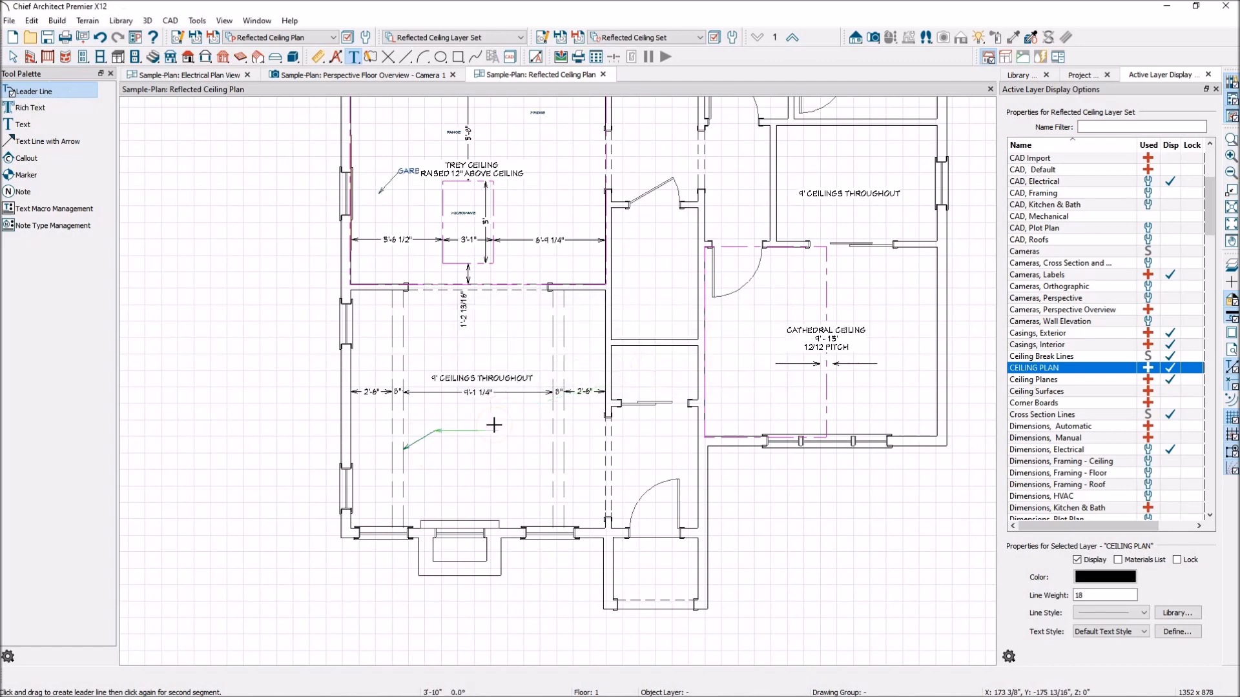
left_click(437, 429)
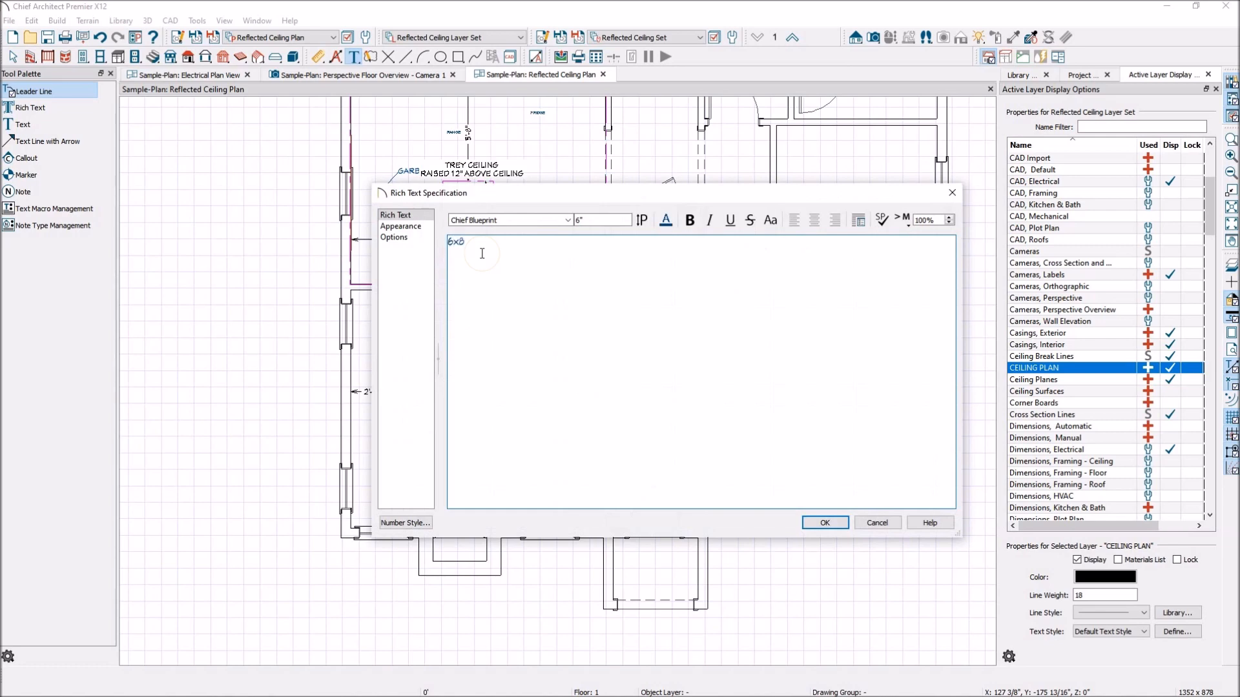
type("DECORATIVE WOOD BEAMS")
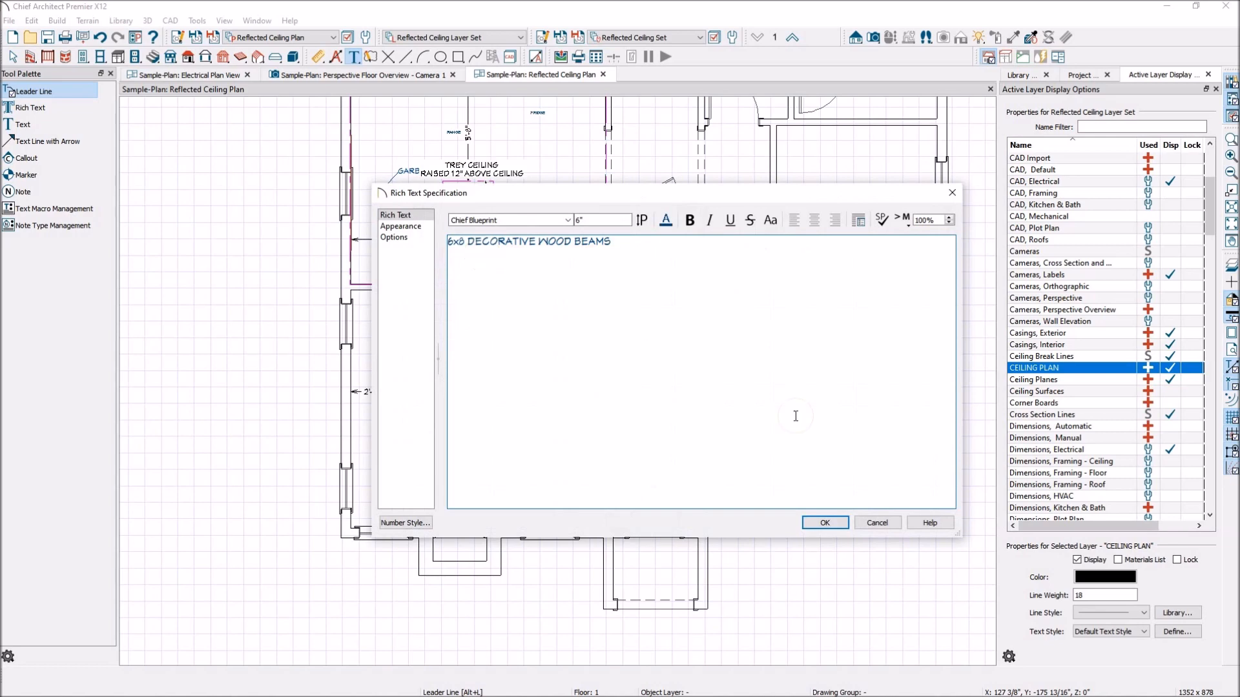
left_click(824, 522)
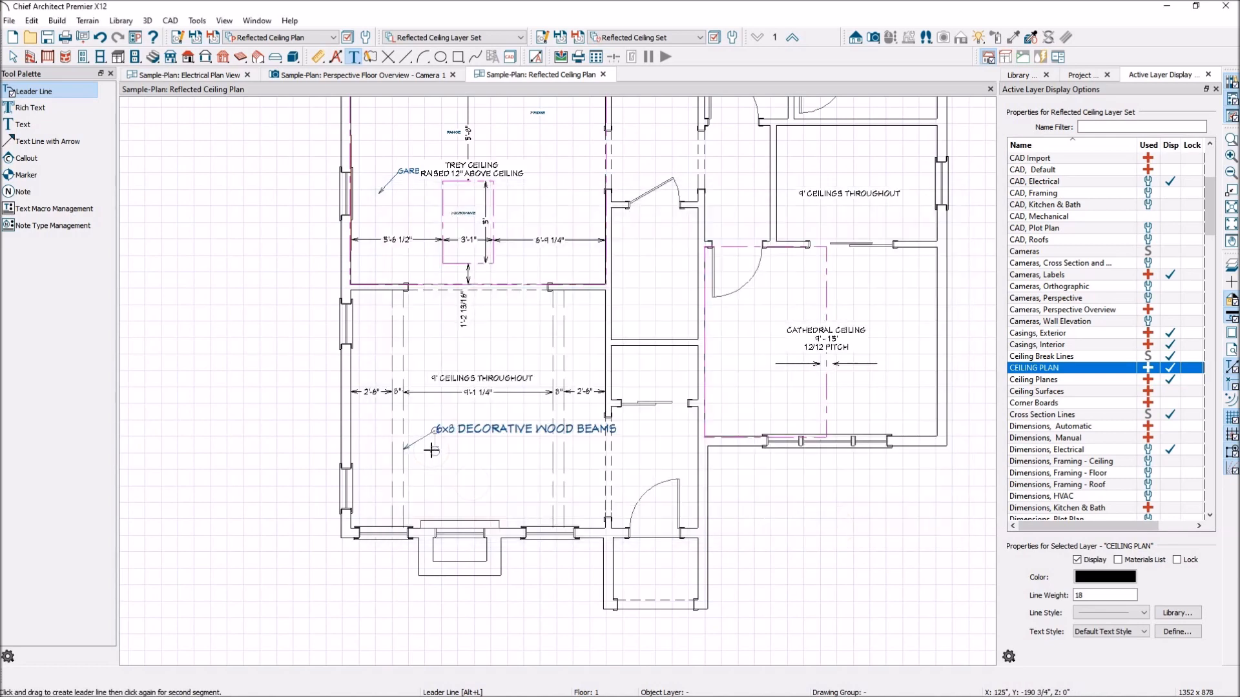
Step: Assign the "6x8 DECORATIVE WOOD BEAMS" note to the CEILING PLAN layer
scroll(430, 450, "up", 3)
key("space")
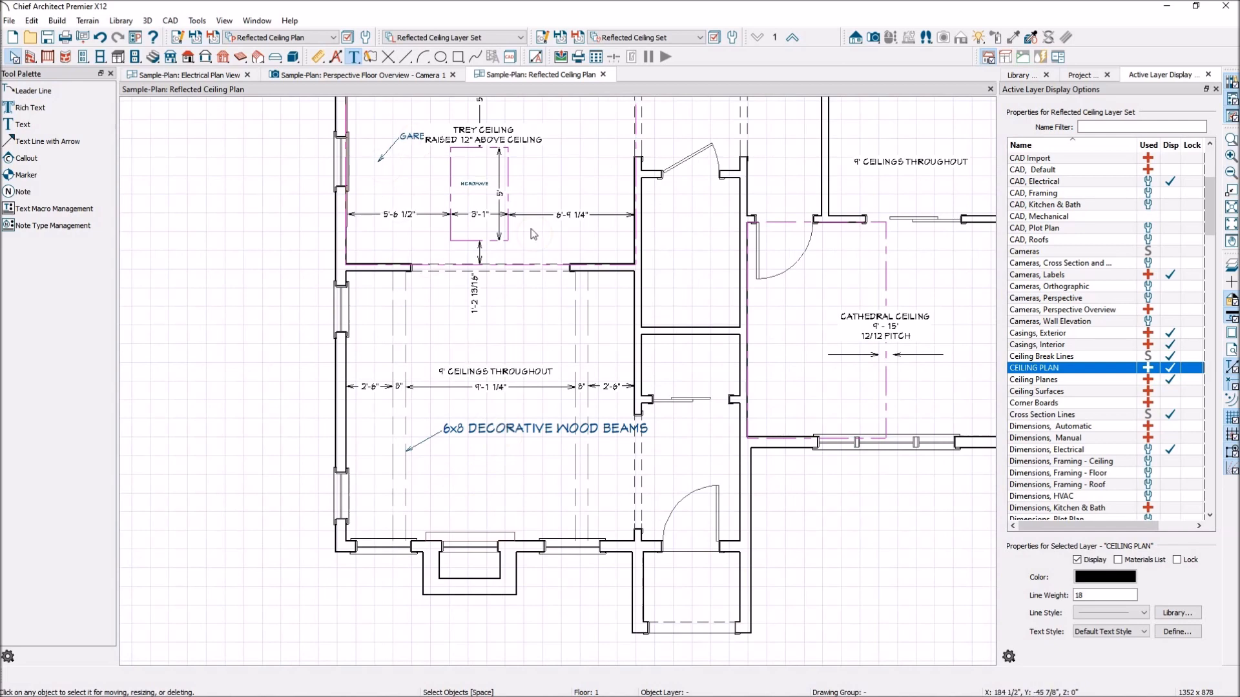
left_click(520, 433)
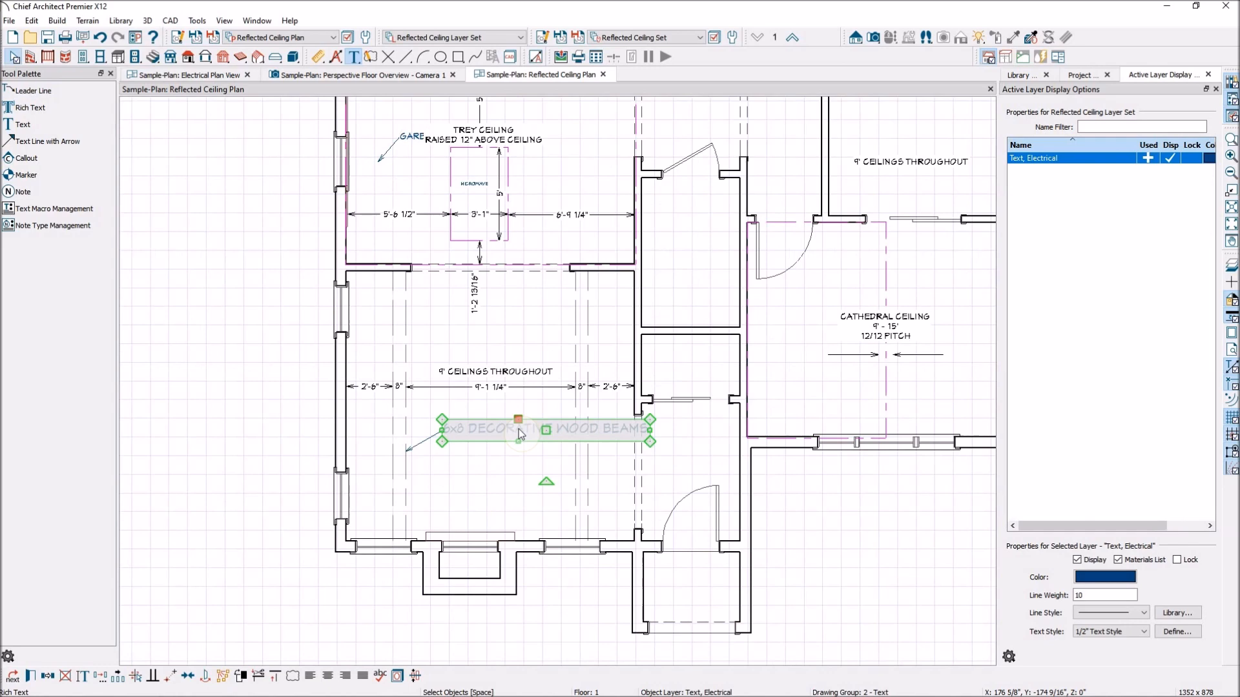
double_click(517, 429)
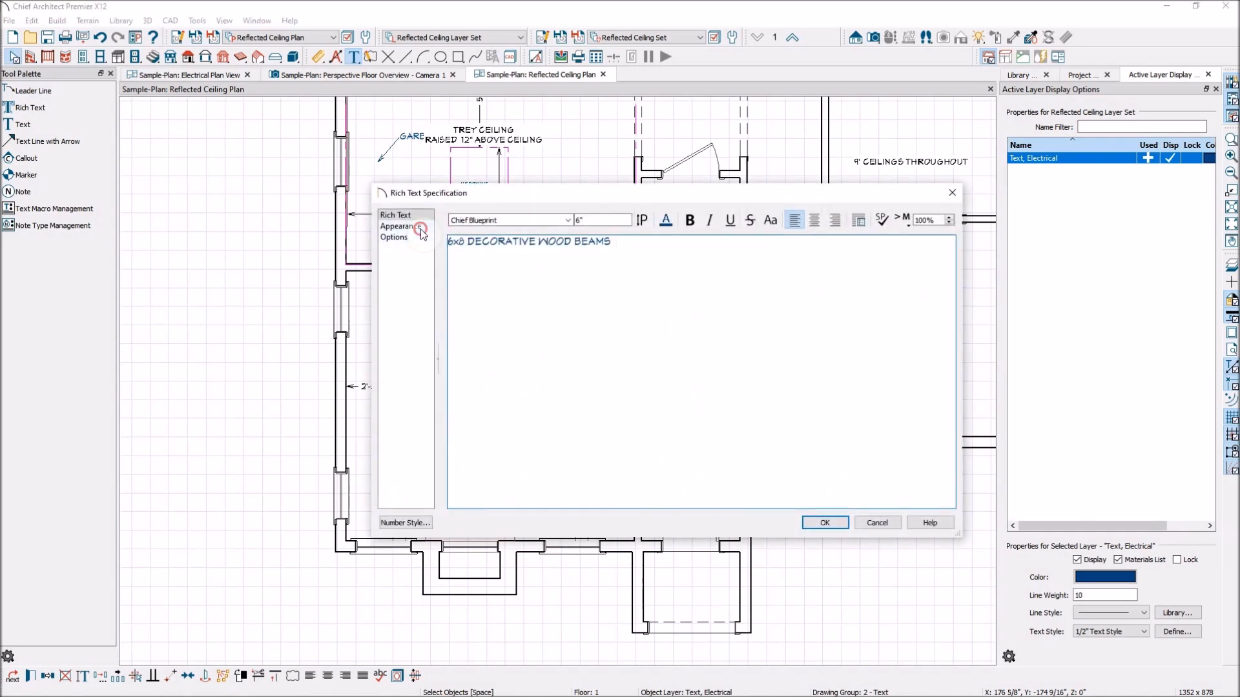
left_click(420, 229)
left_click(739, 229)
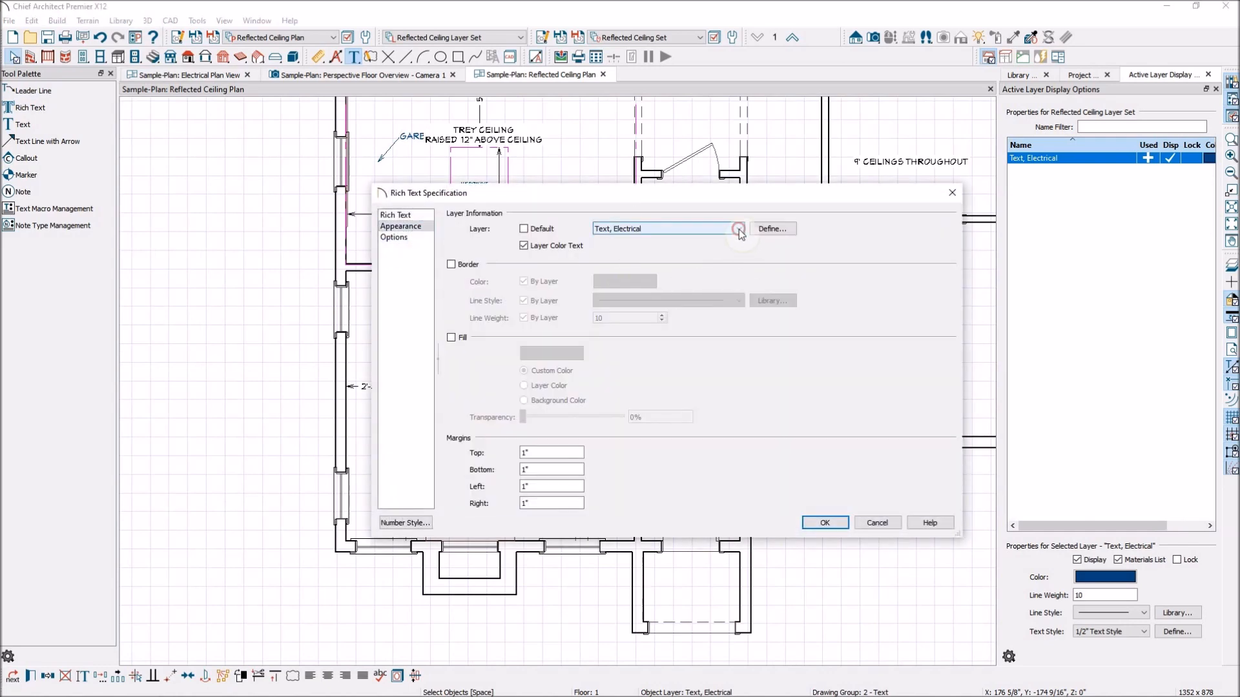
scroll(719, 398, "up", 6)
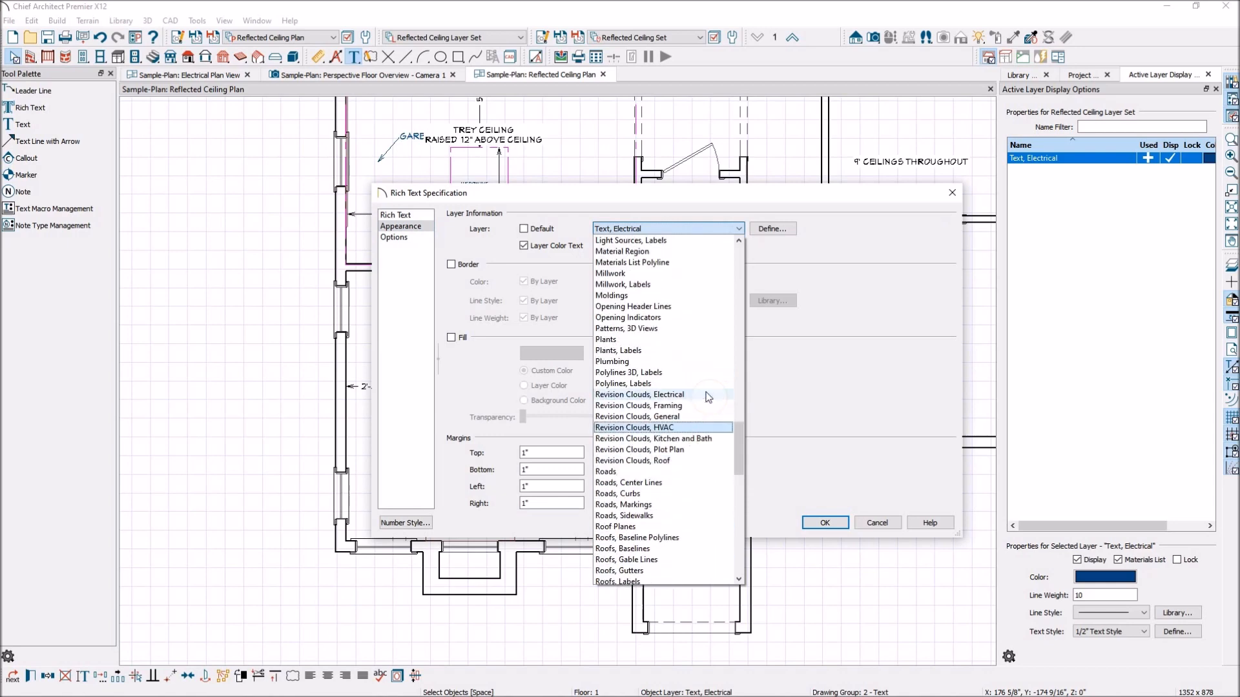
scroll(709, 397, "up", 18)
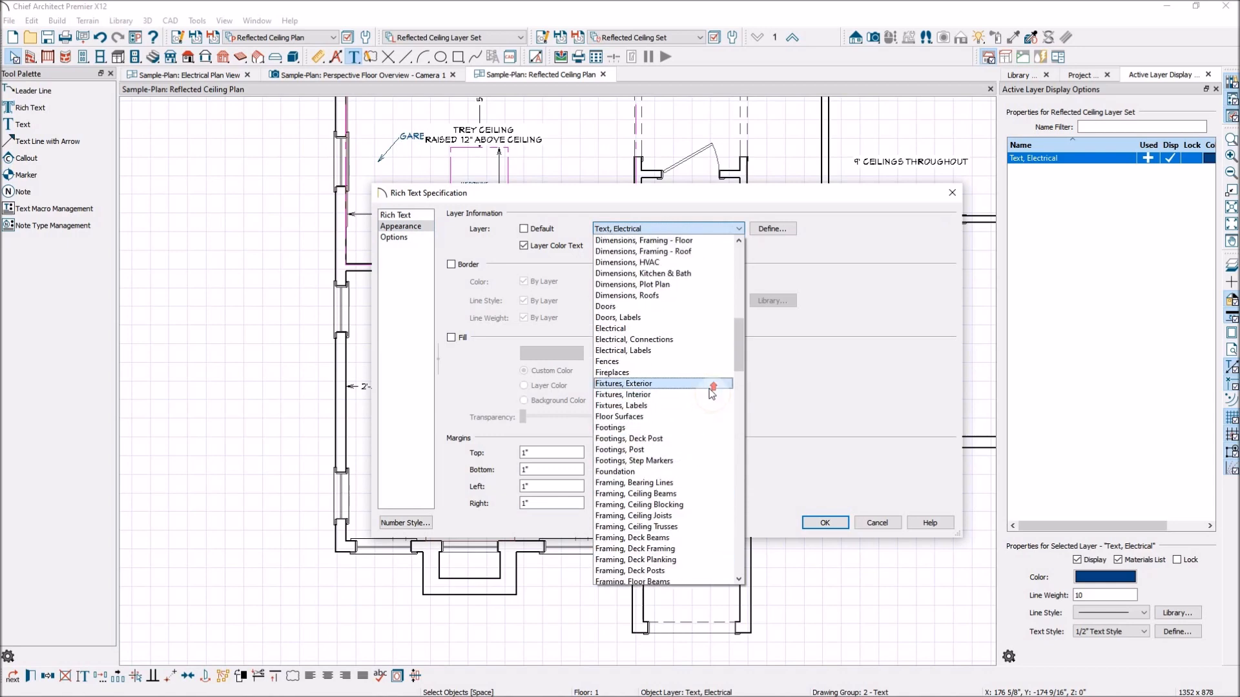
scroll(711, 394, "up", 9)
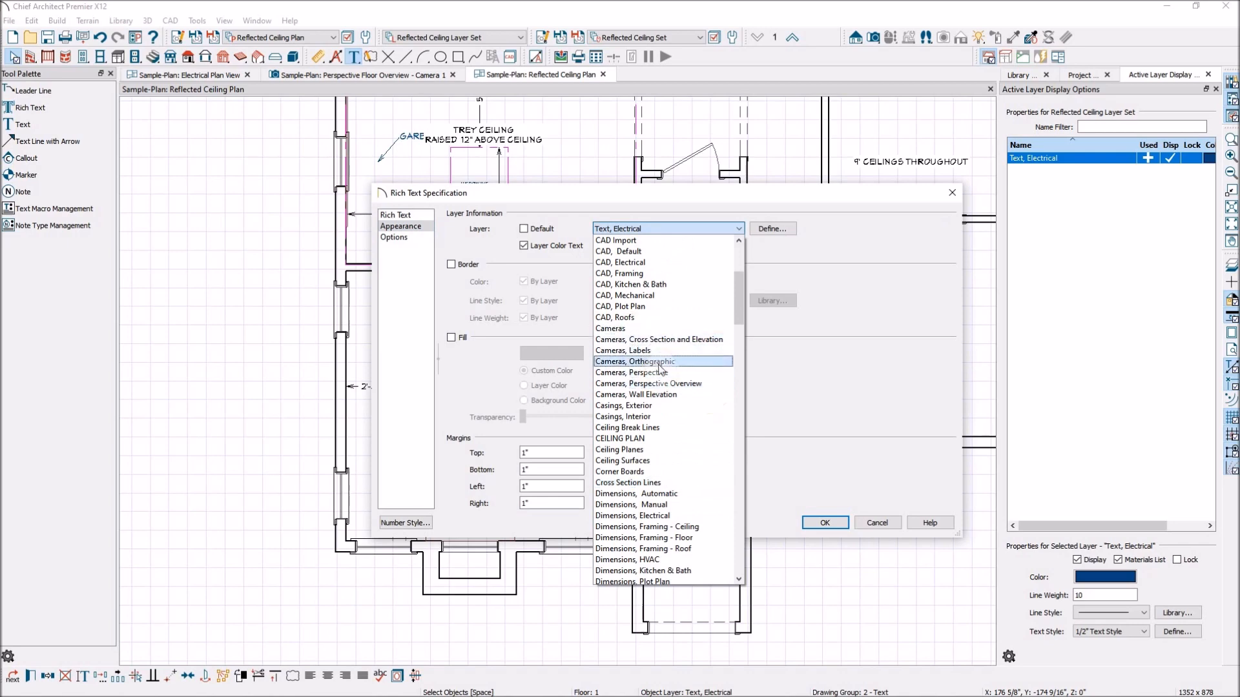
left_click(660, 440)
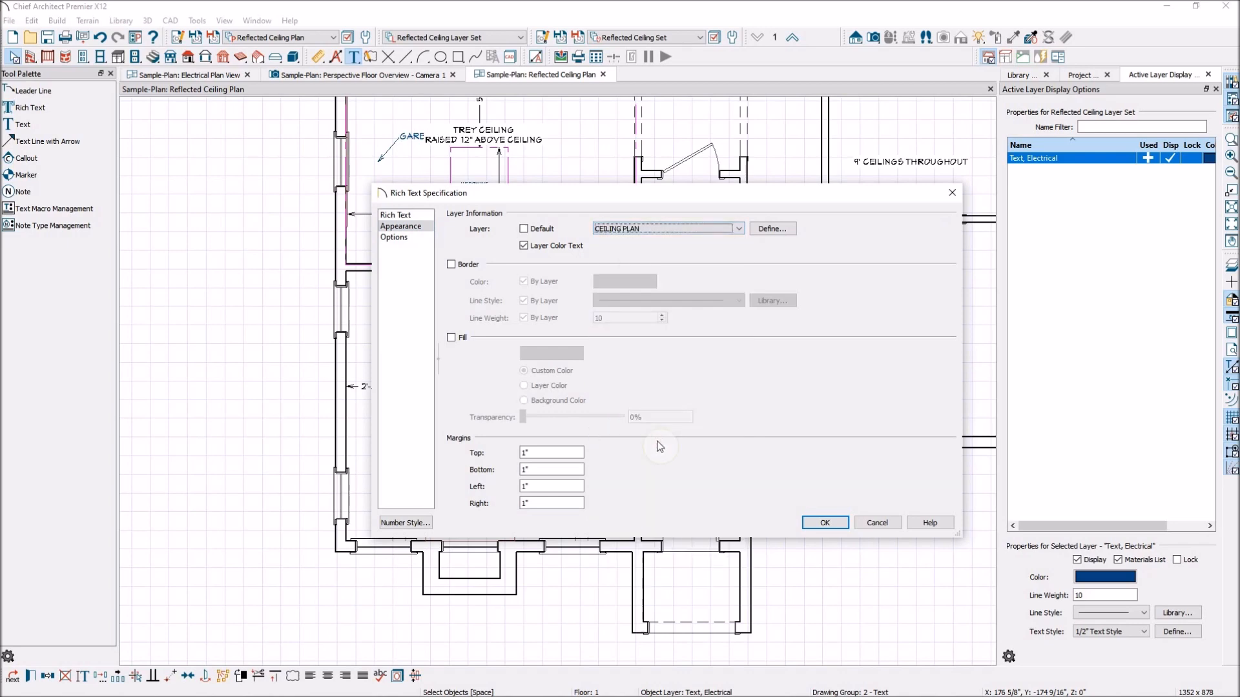
Step: Set the text height of the whole decorative wood beams note to 4" and apply the change
left_click(396, 215)
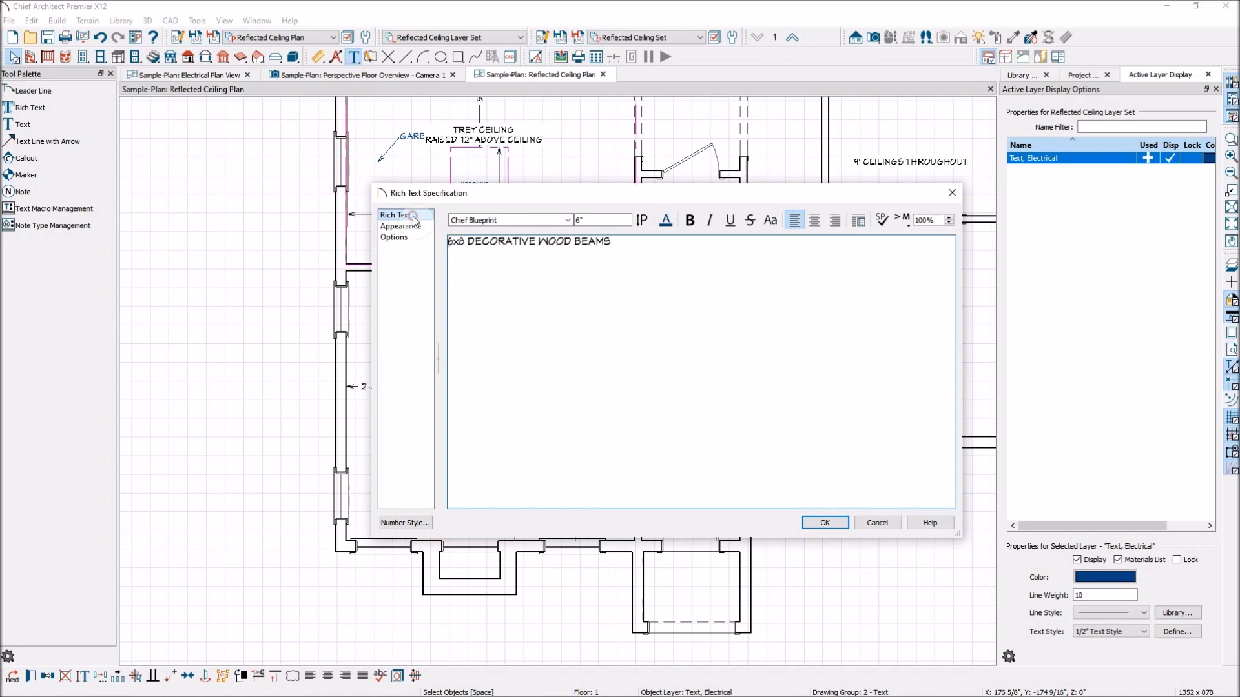
triple_click(628, 244)
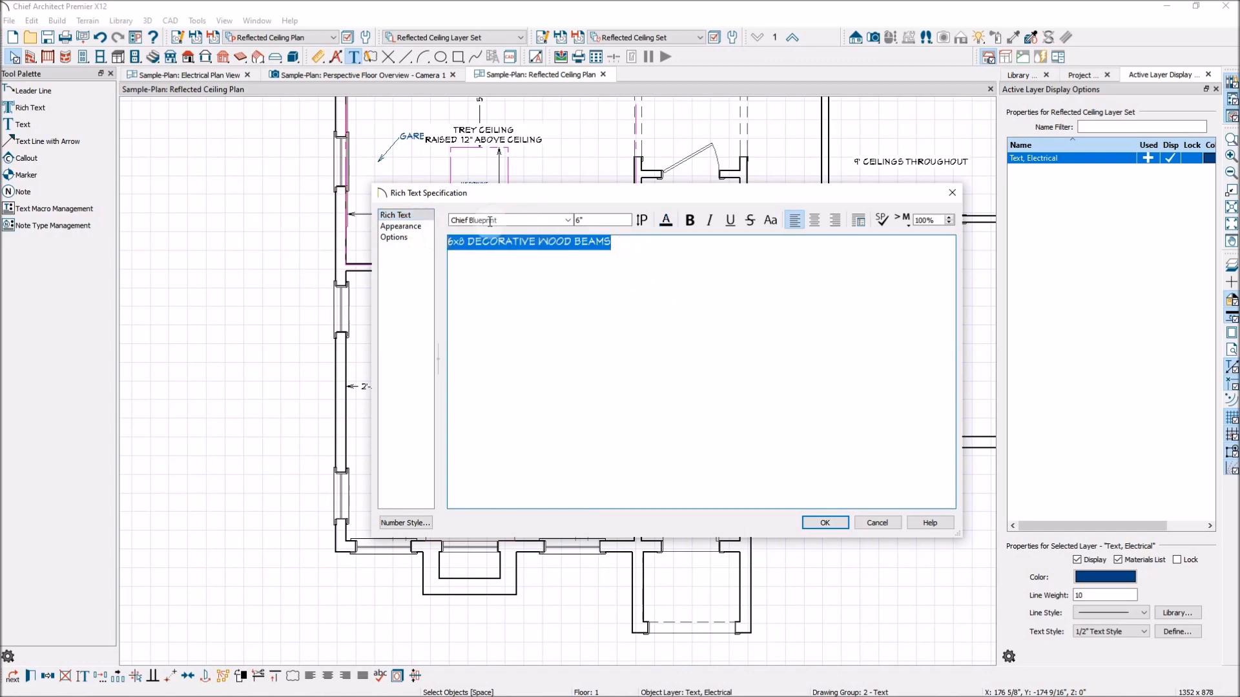
left_click(598, 219)
type("4")
left_click(670, 260)
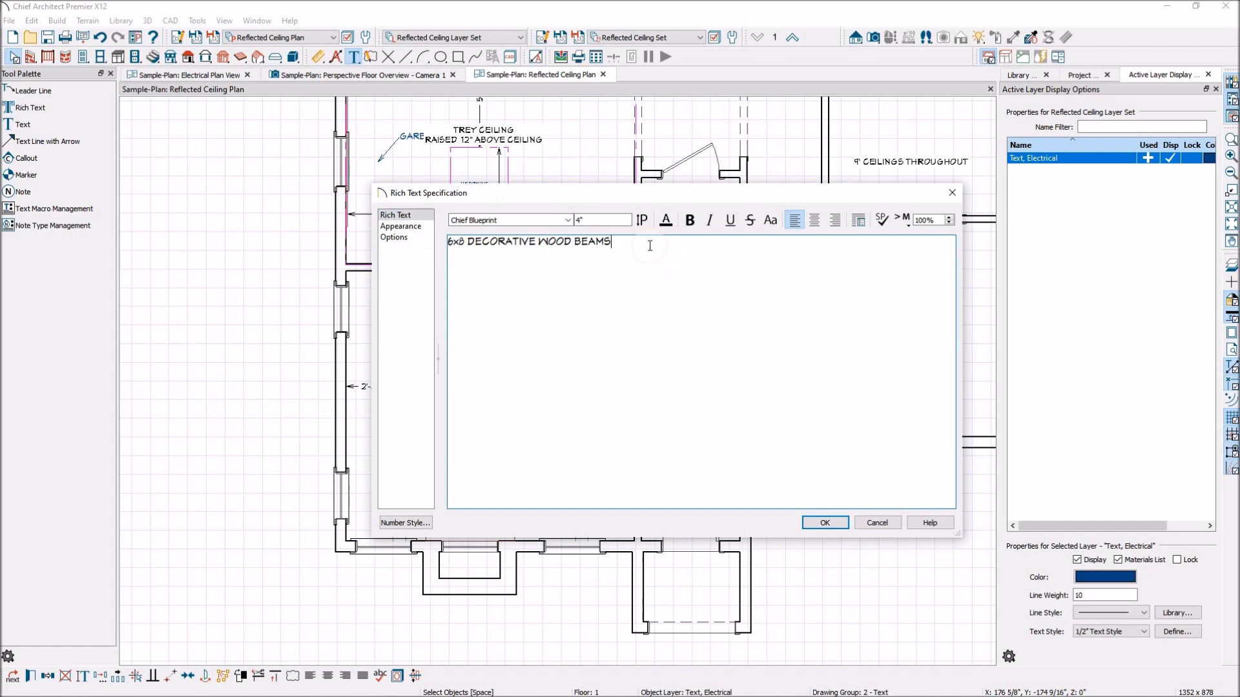
left_click(829, 522)
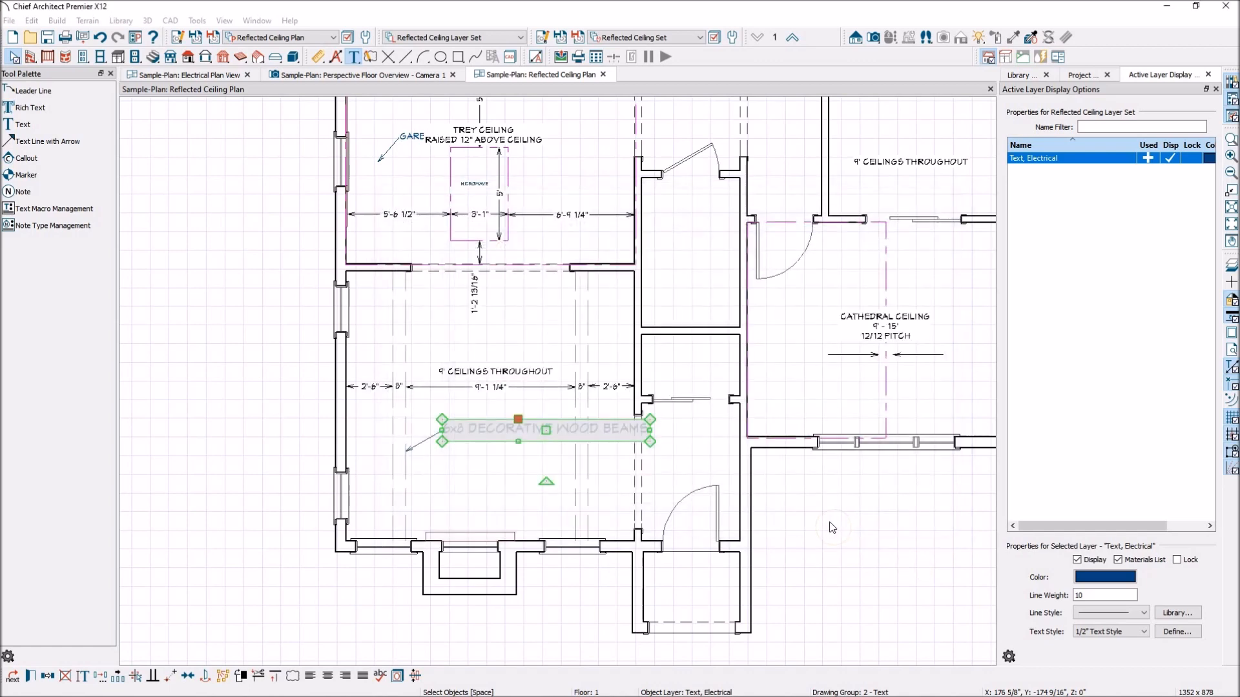
Step: Turn off the Text, Electrical layer display and shift the decorative wood beams note about 10" toward the left beam
left_click(407, 143)
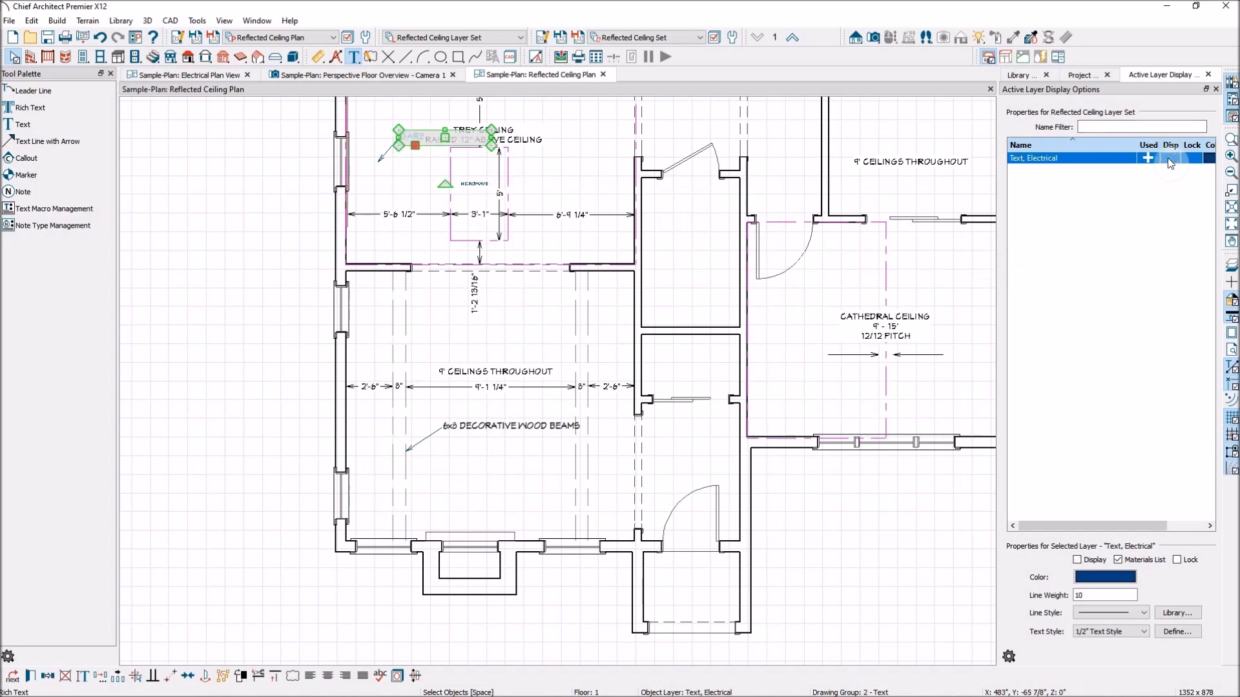
left_click(269, 282)
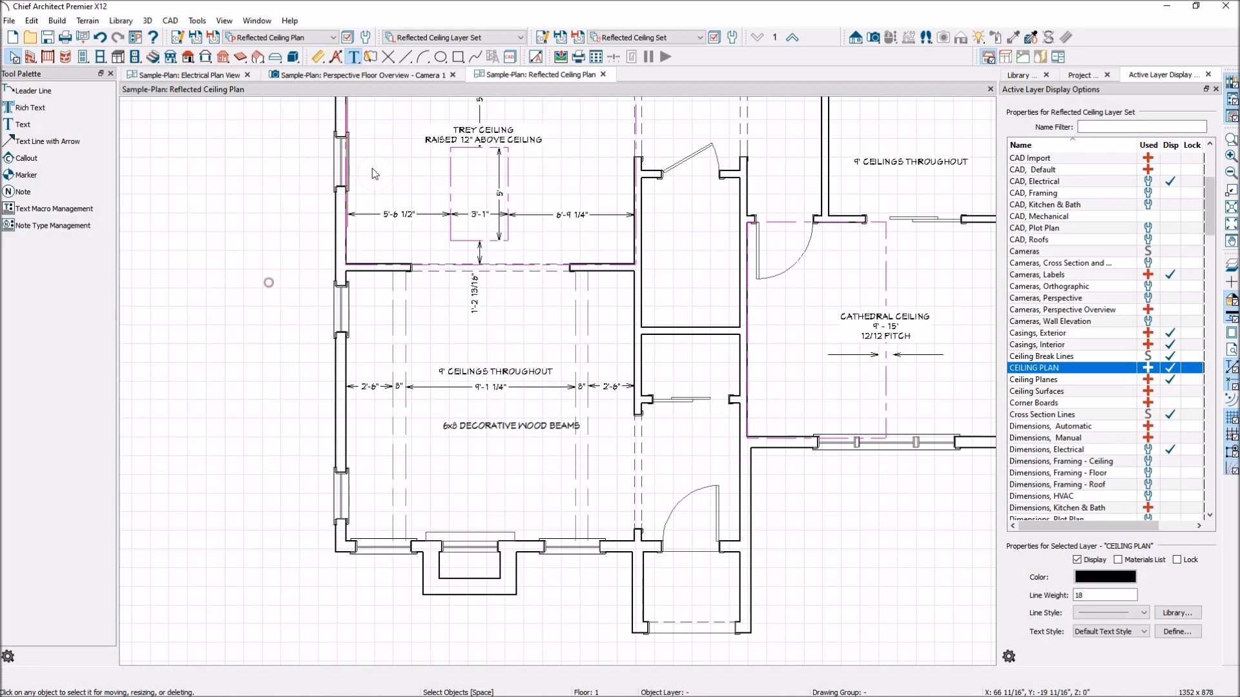
left_click(512, 426)
left_click_drag(514, 428, 495, 425)
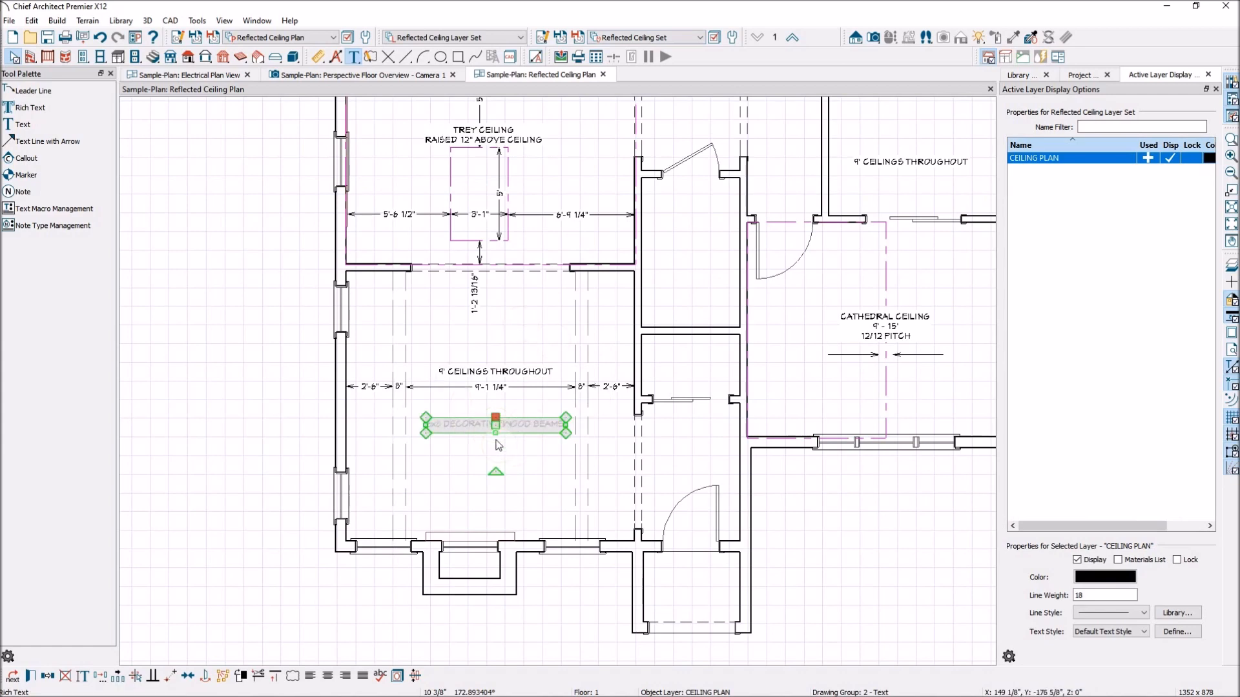
Step: Toggle the CEILING PLAN layer display off and back on to check which annotations it controls
left_click(476, 443)
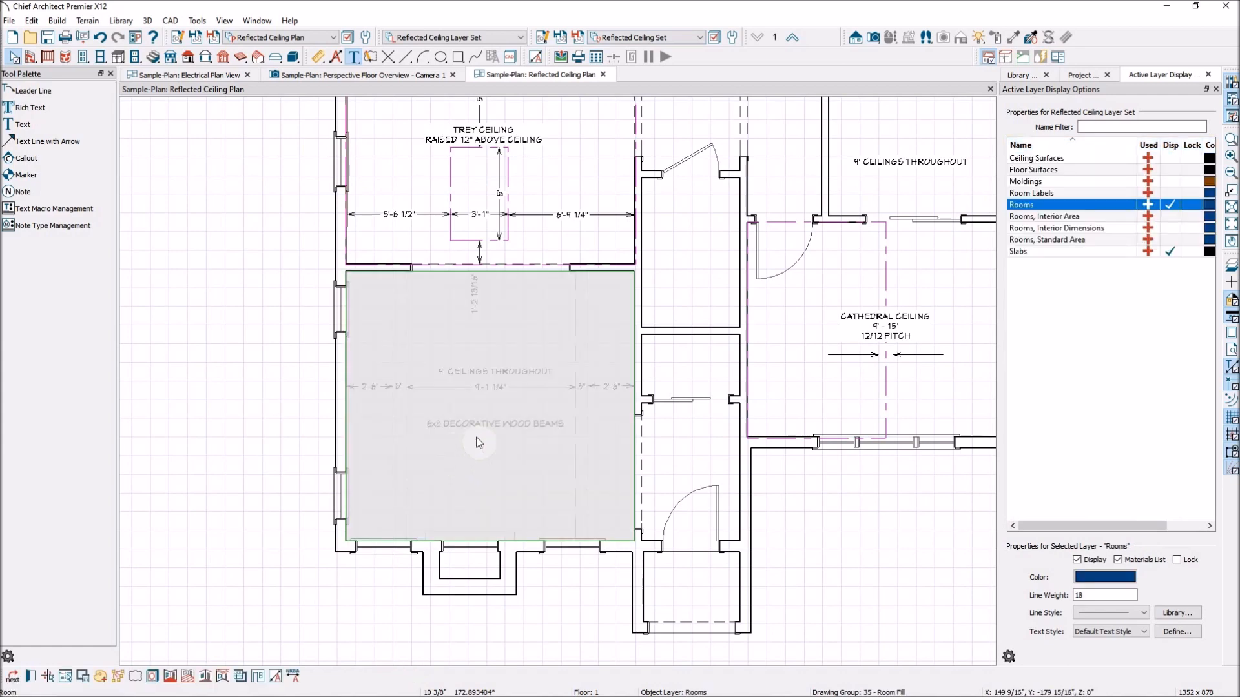
left_click(459, 425)
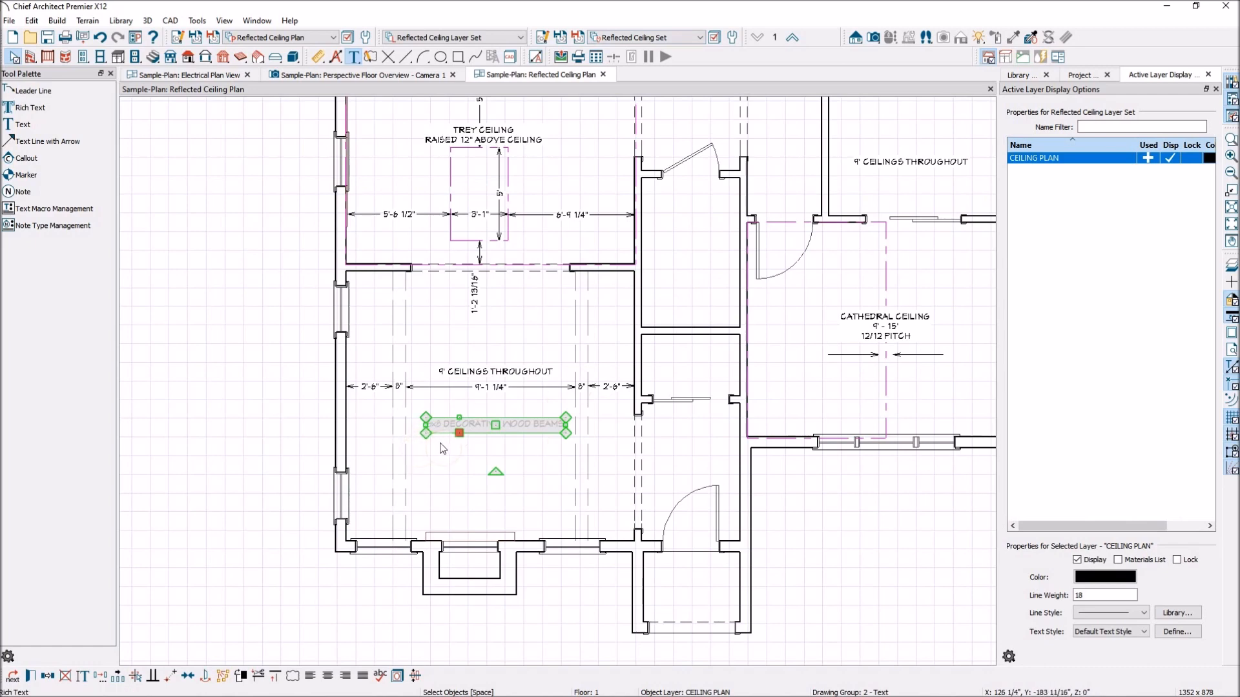
left_click(1055, 249)
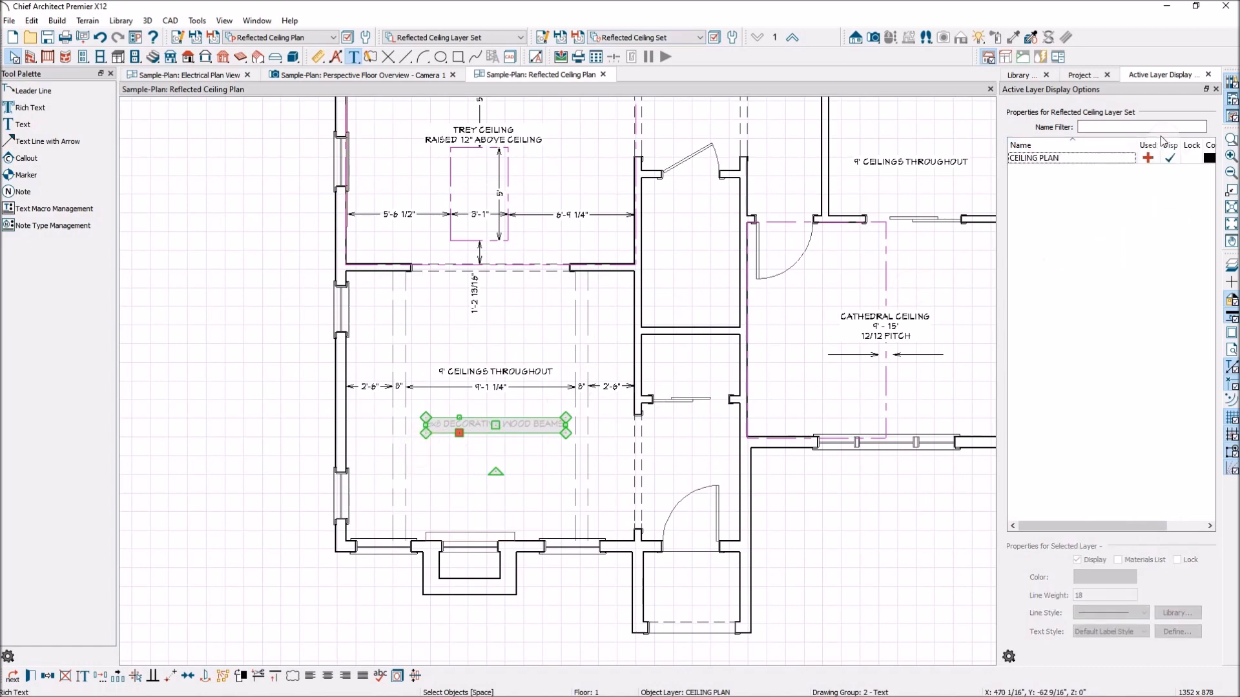
left_click(1170, 158)
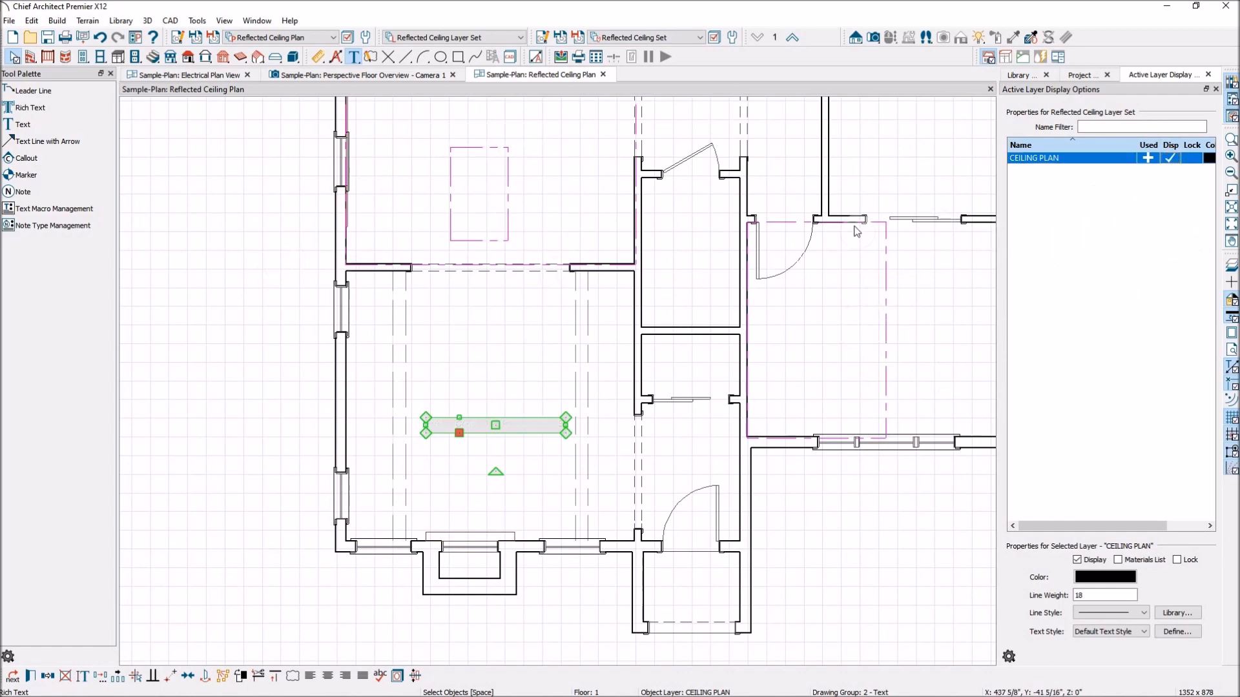
left_click(263, 285)
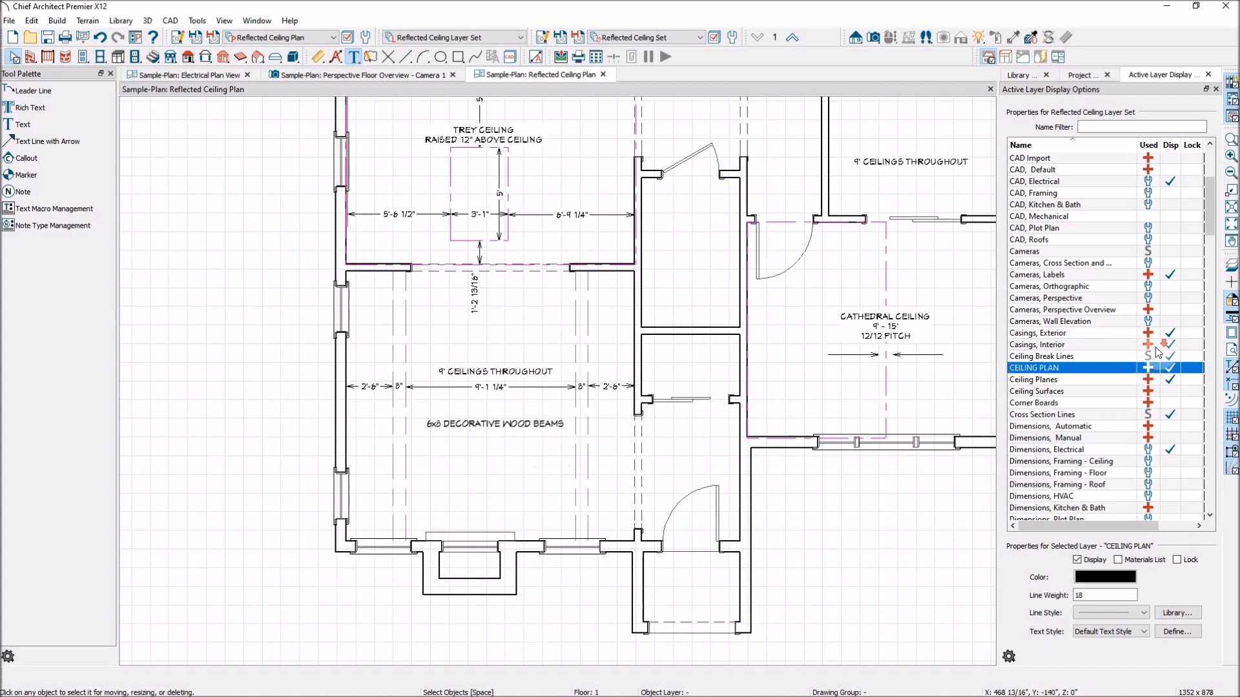
Step: Turn on the Text, Electrical layer display to bring back the beam note's leader arrow
scroll(1153, 346, "down", 6)
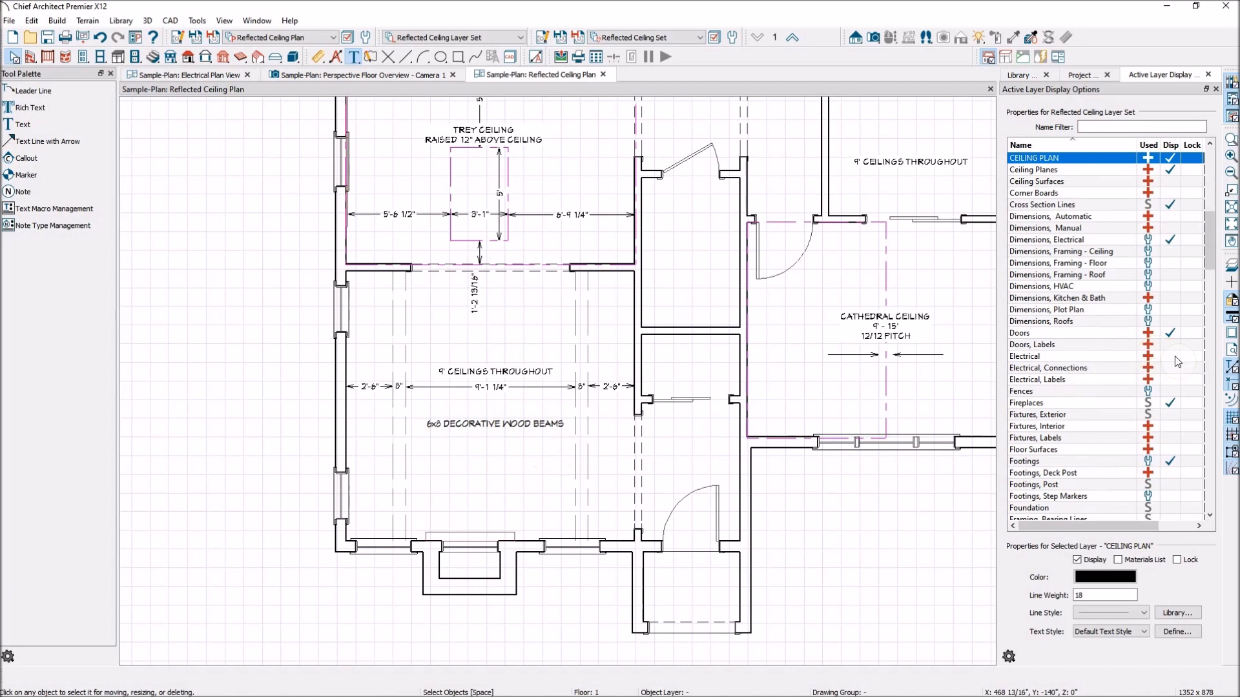
scroll(1094, 350, "down", 5)
left_click_drag(1207, 273, 1227, 457)
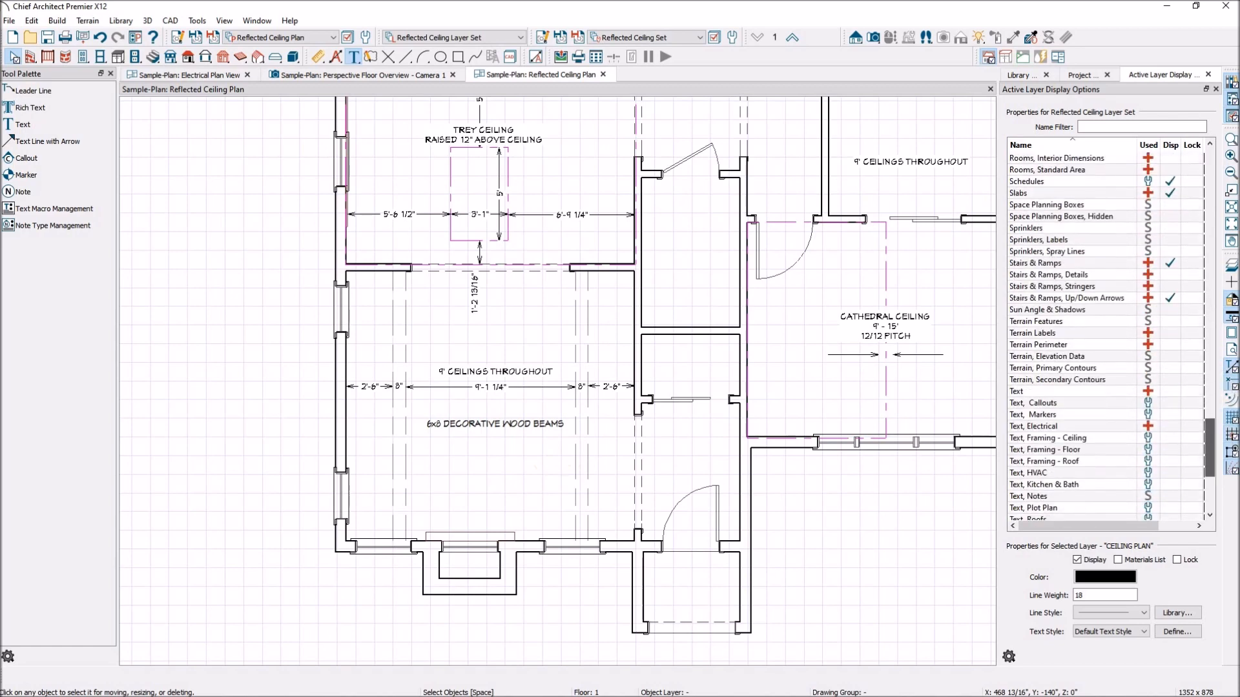
left_click(1170, 427)
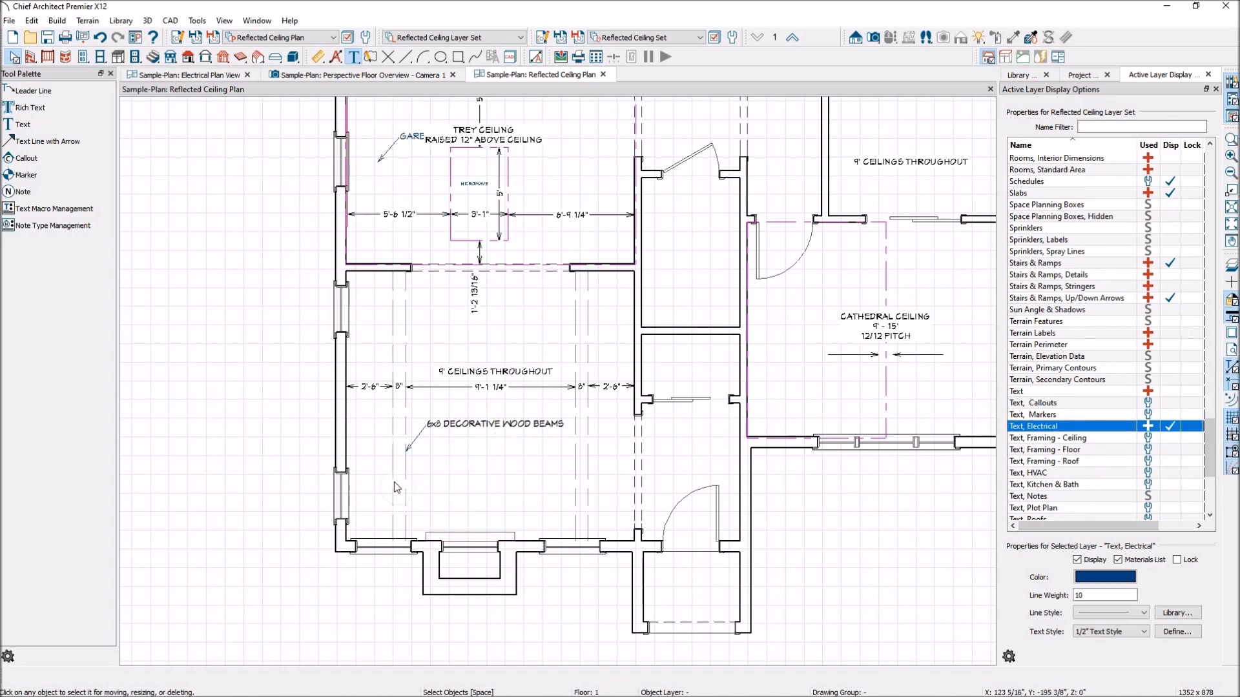
Step: Assign the leader arrow of the decorative wood beams note to the CEILING PLAN layer
left_click(412, 444)
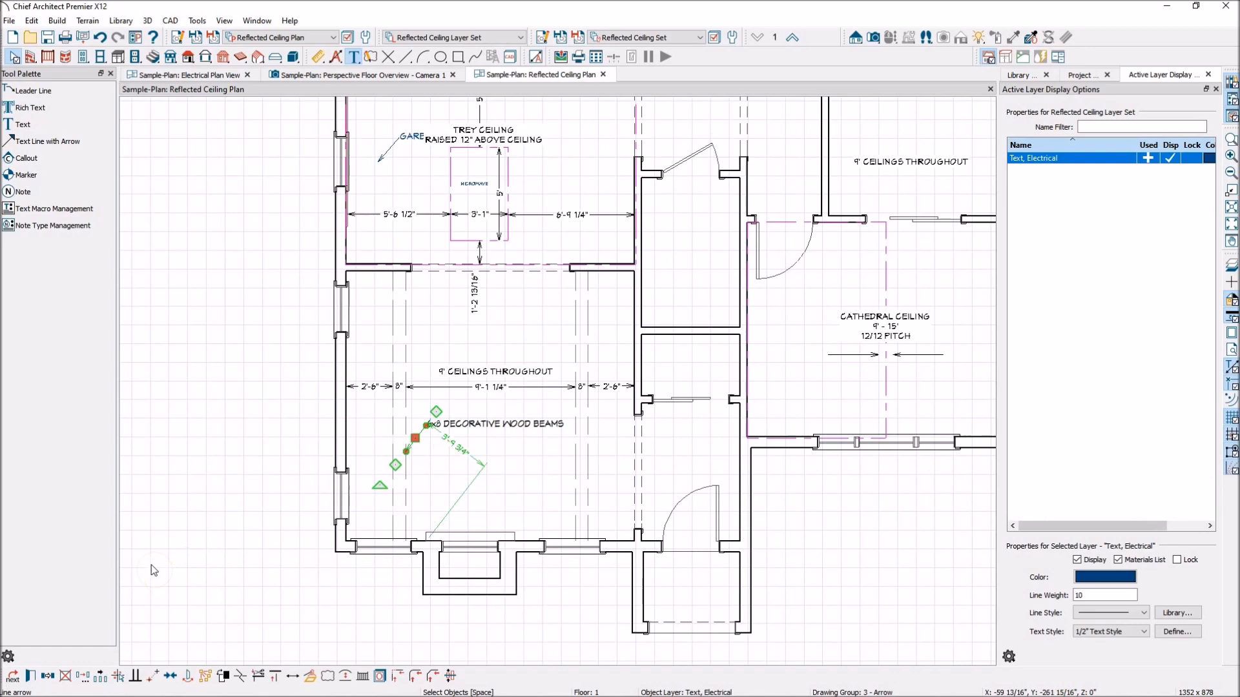
left_click(31, 676)
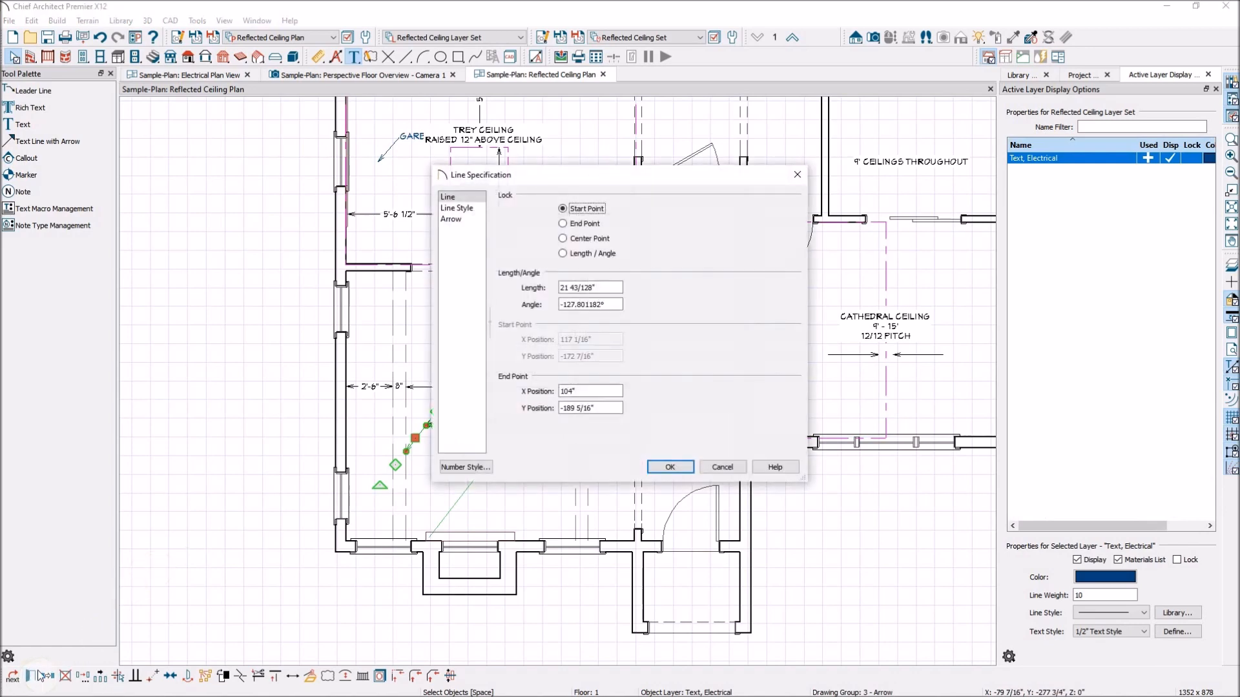
left_click(472, 212)
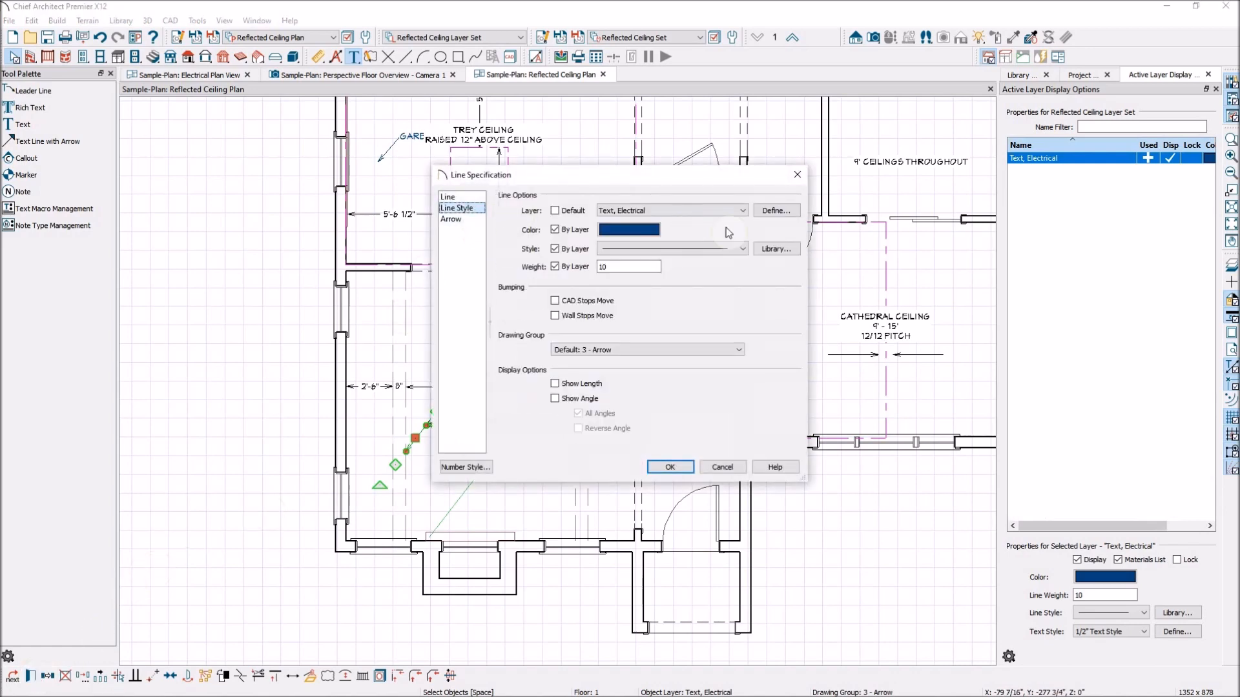
left_click(741, 210)
scroll(706, 365, "up", 20)
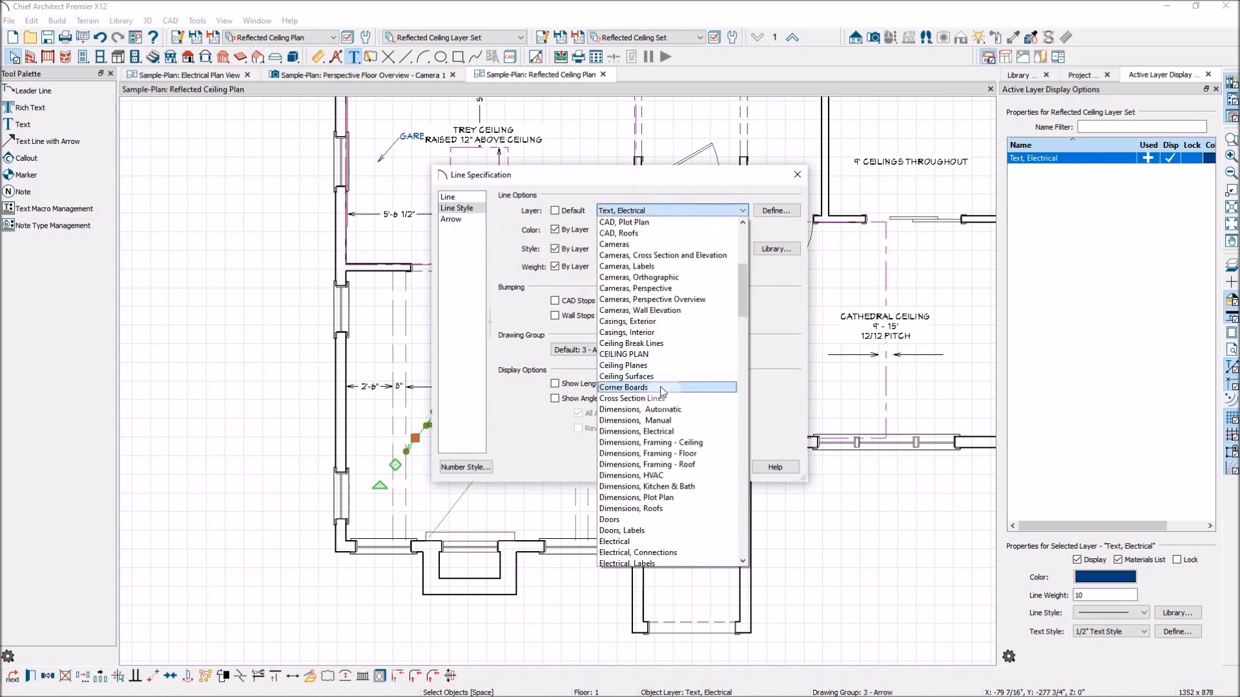
left_click(656, 354)
left_click(683, 468)
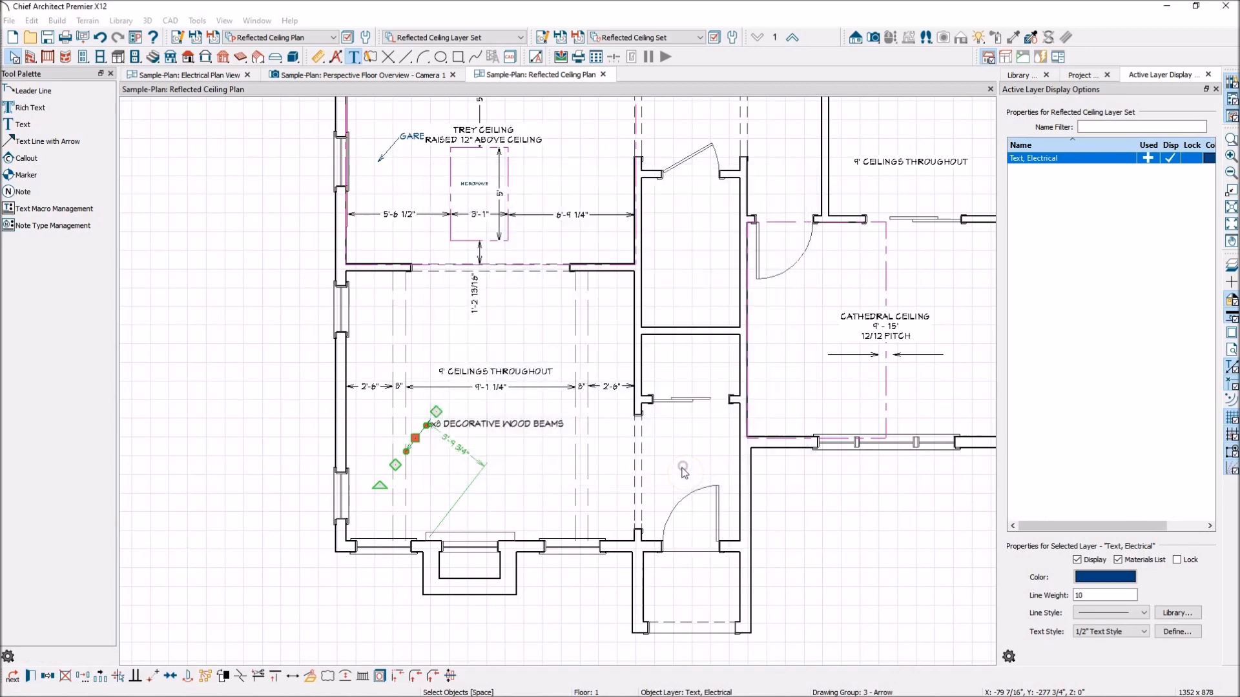
Step: Turn off the display of the Text, Electrical layer used by the leftover electrical note in the trey ceiling room
left_click(404, 137)
left_click(1170, 158)
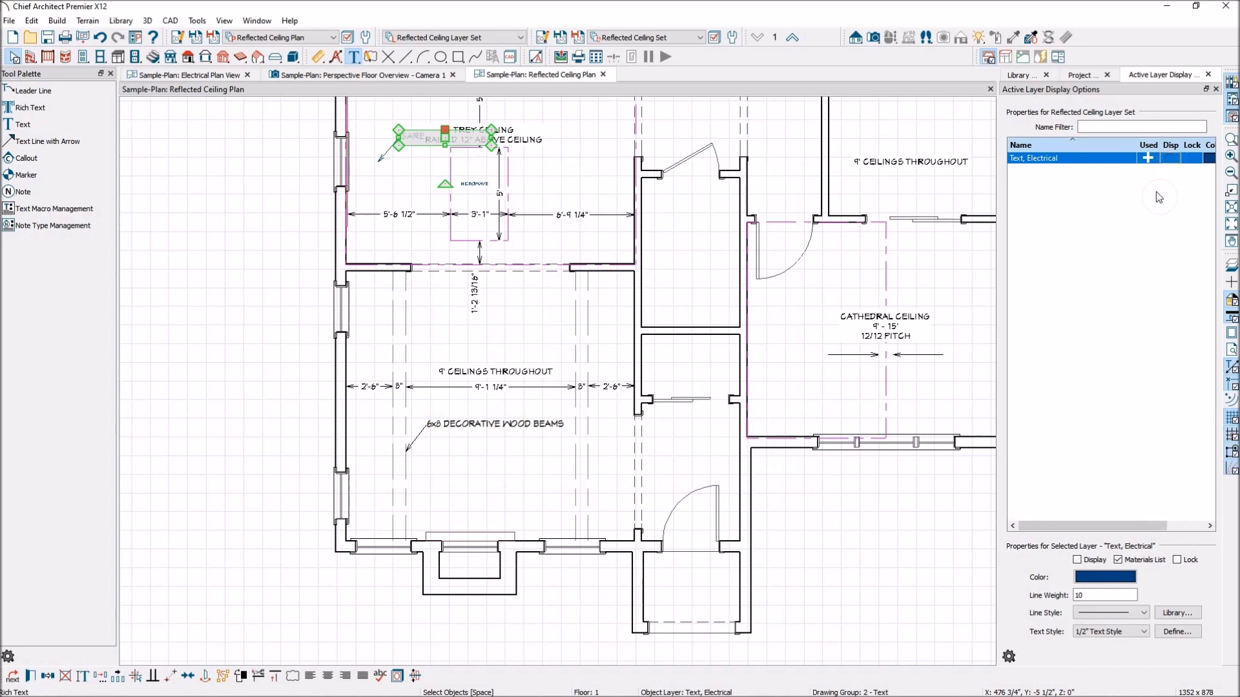
left_click(280, 393)
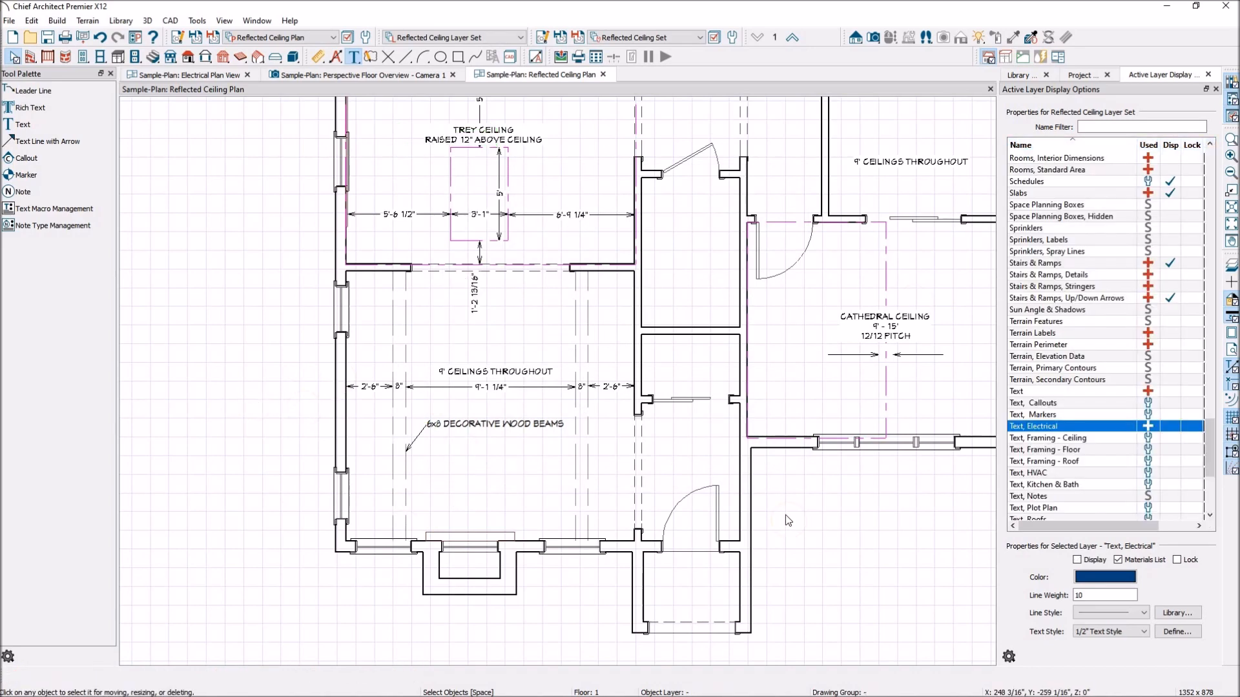
scroll(600, 485, "down", 4)
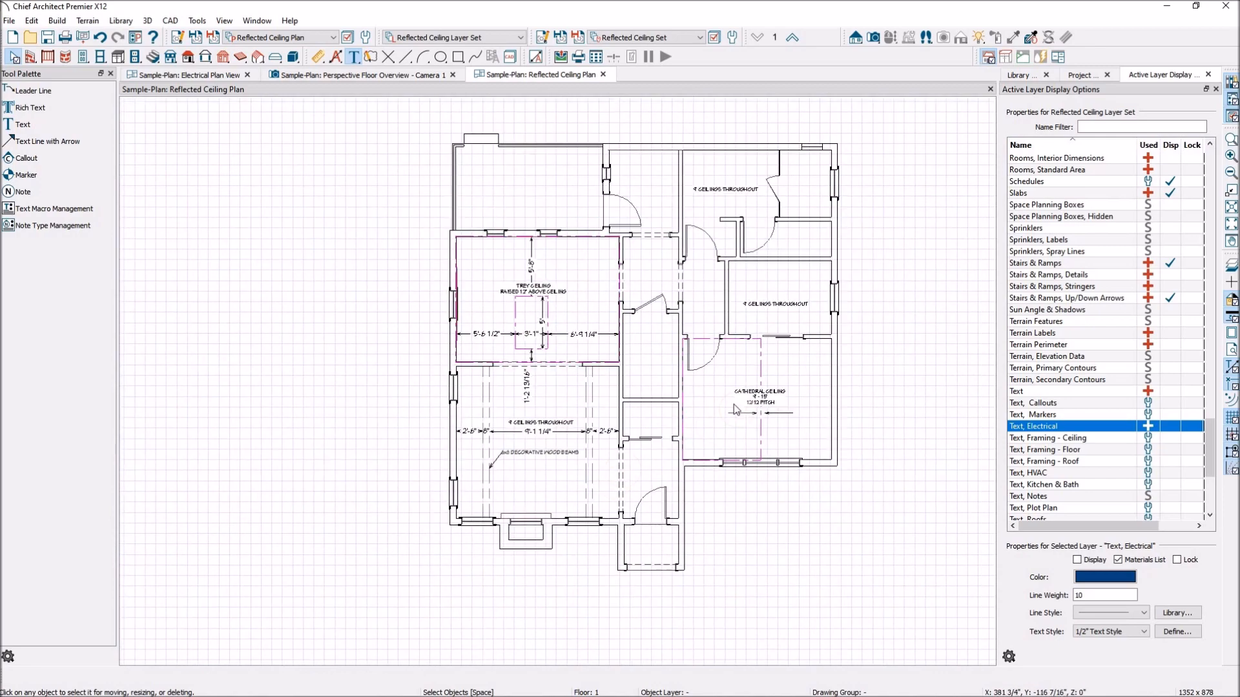
scroll(792, 384, "up", 1)
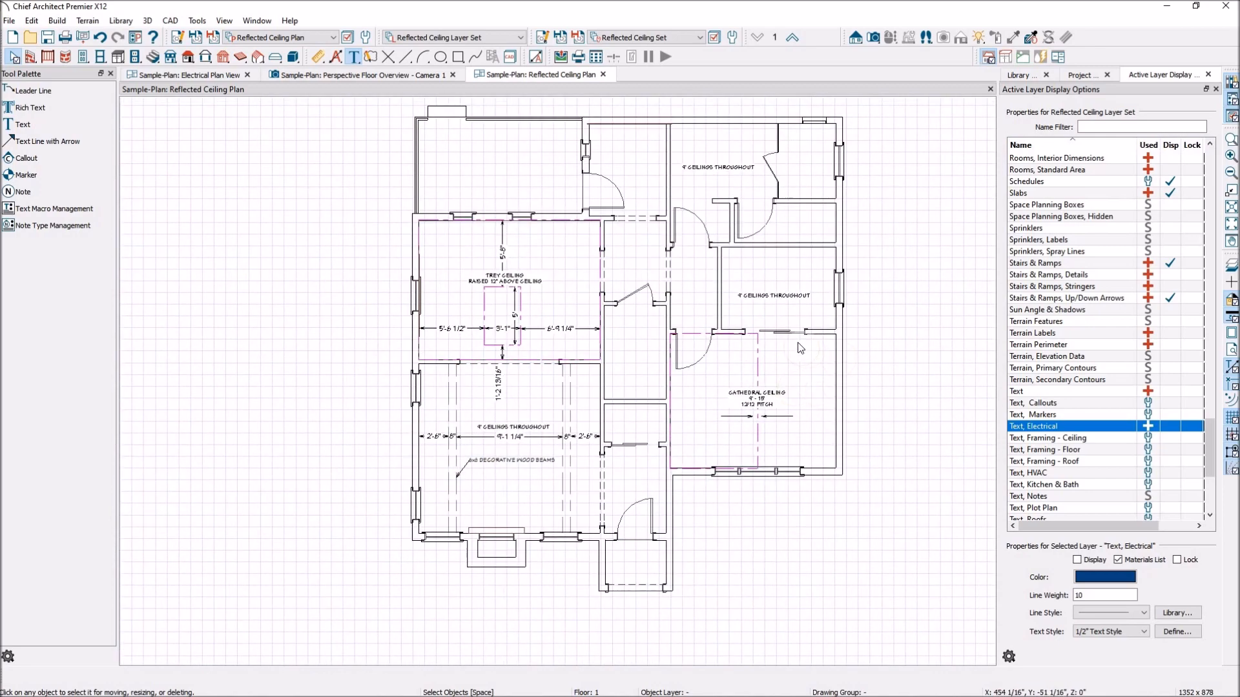